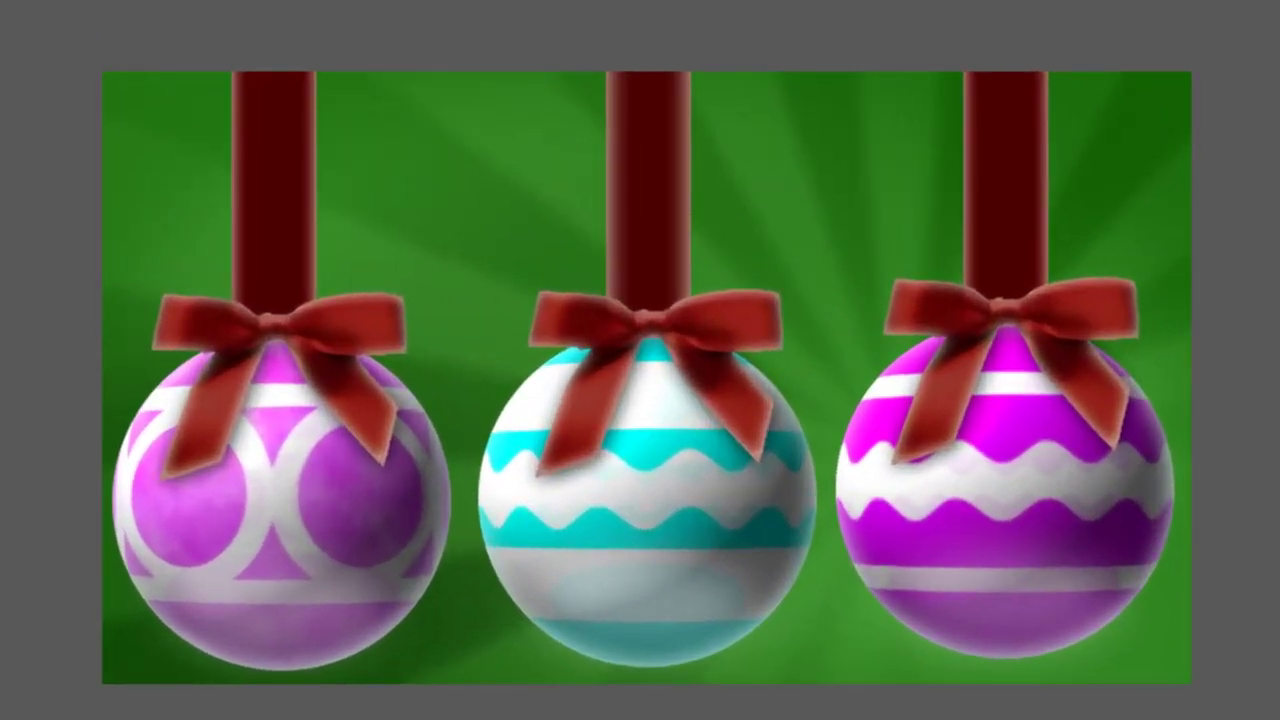
Switch on 3D for Ball 1, Ball 2 and Ball 3 Final, leaving BG Precomp 2D
click(647, 378)
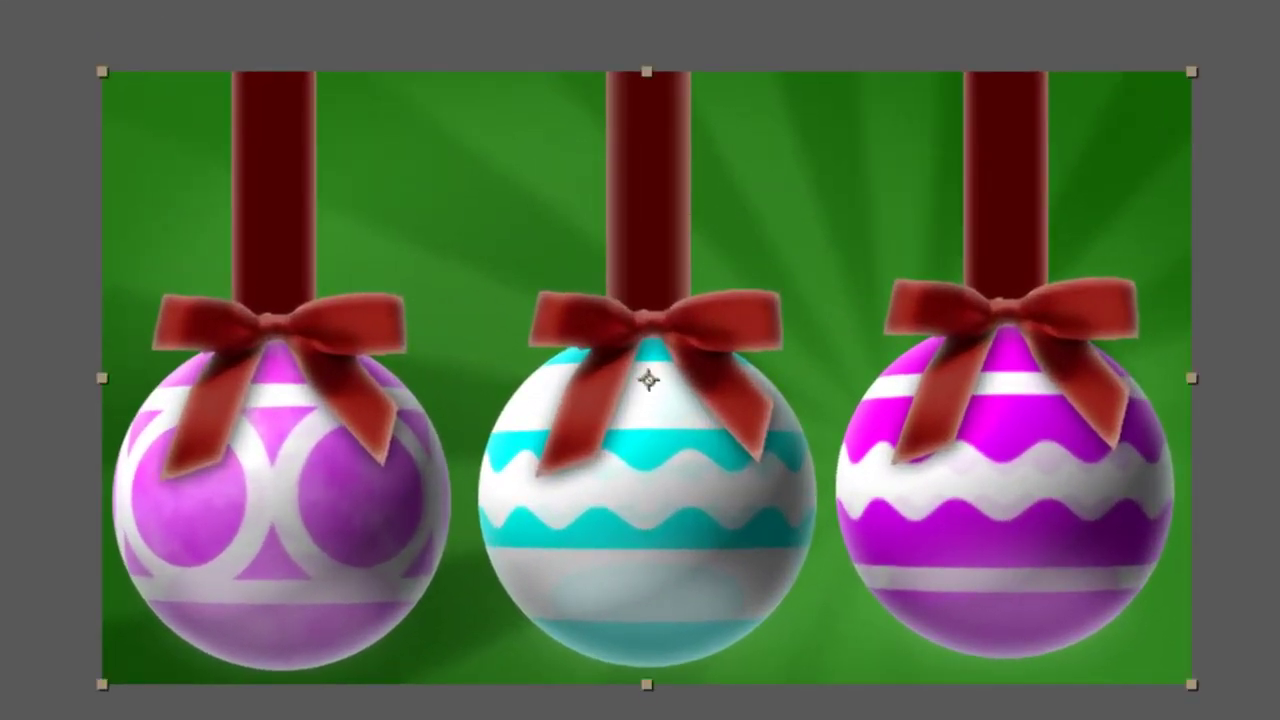
key(F2)
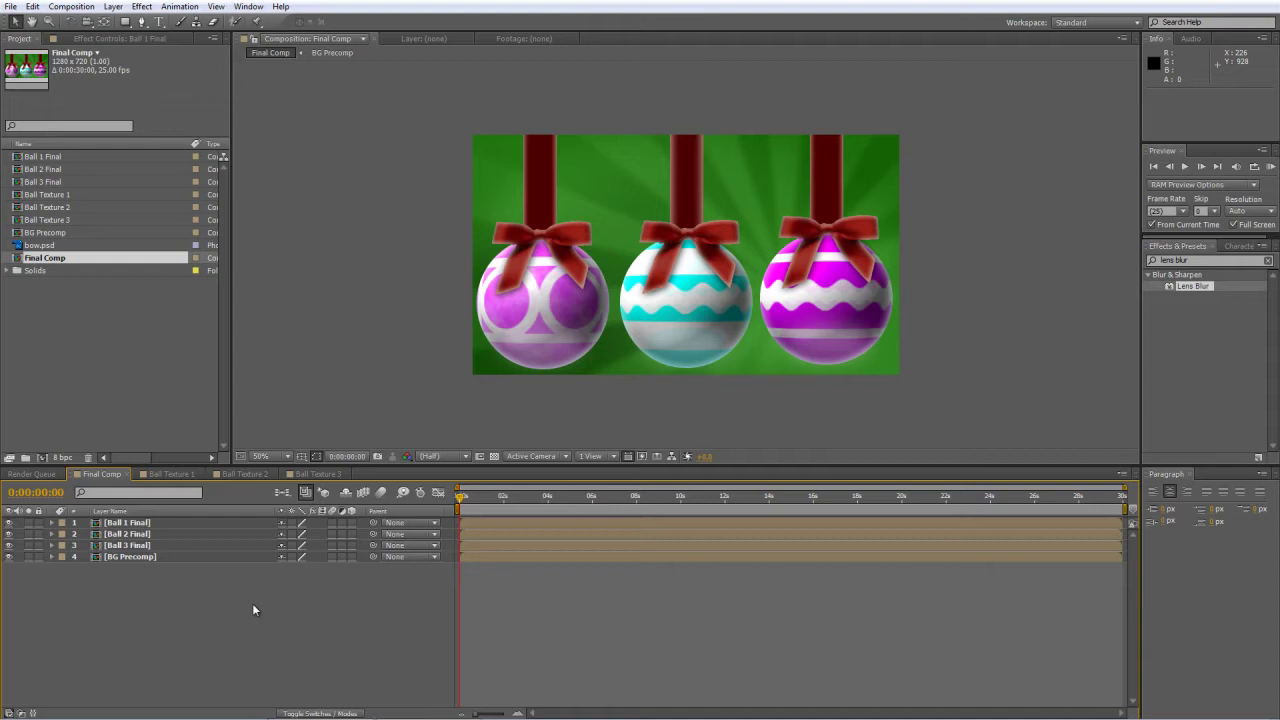
click(222, 522)
shift+click(219, 545)
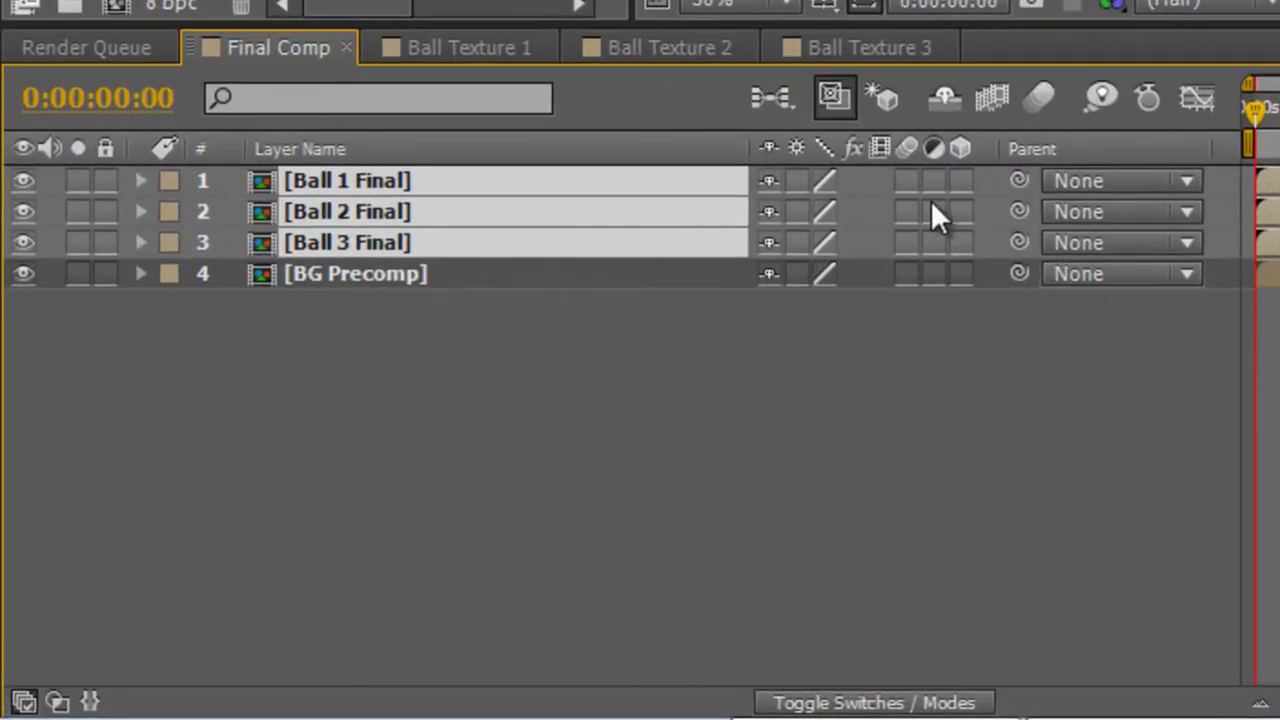
click(959, 180)
click(914, 424)
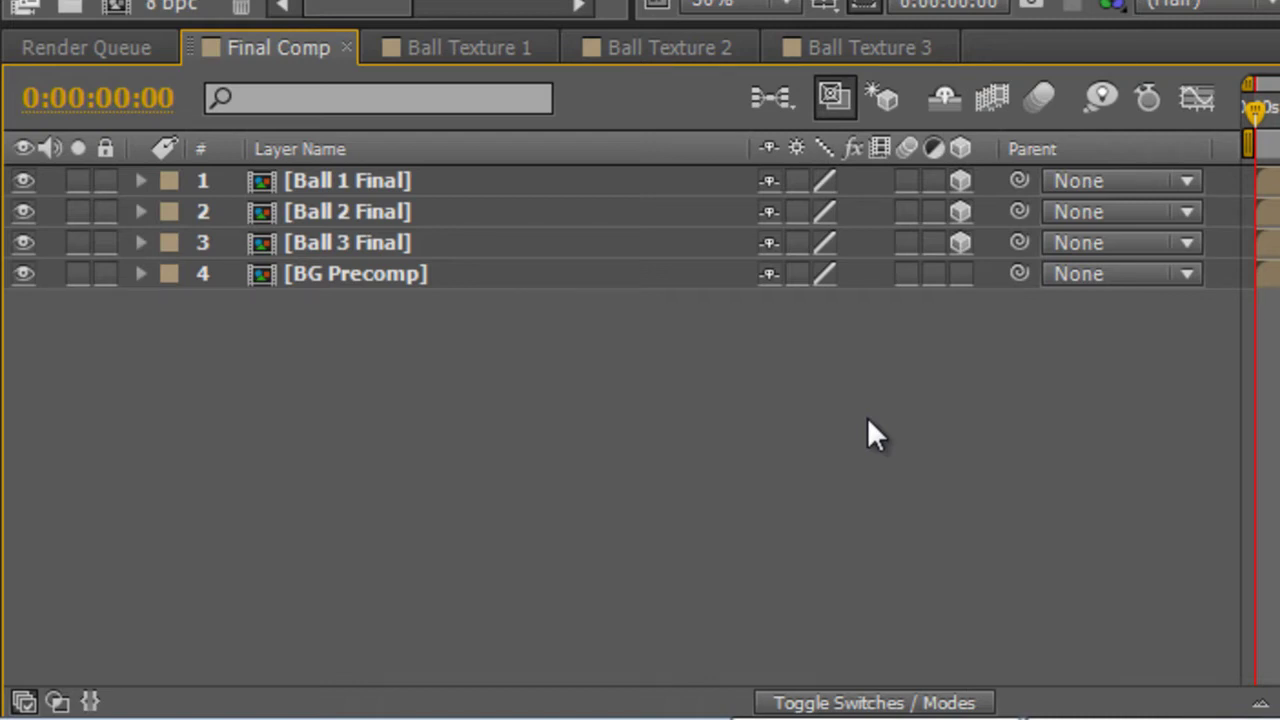
Nudge the teal Ball 1 Final ornament to the right
click(648, 189)
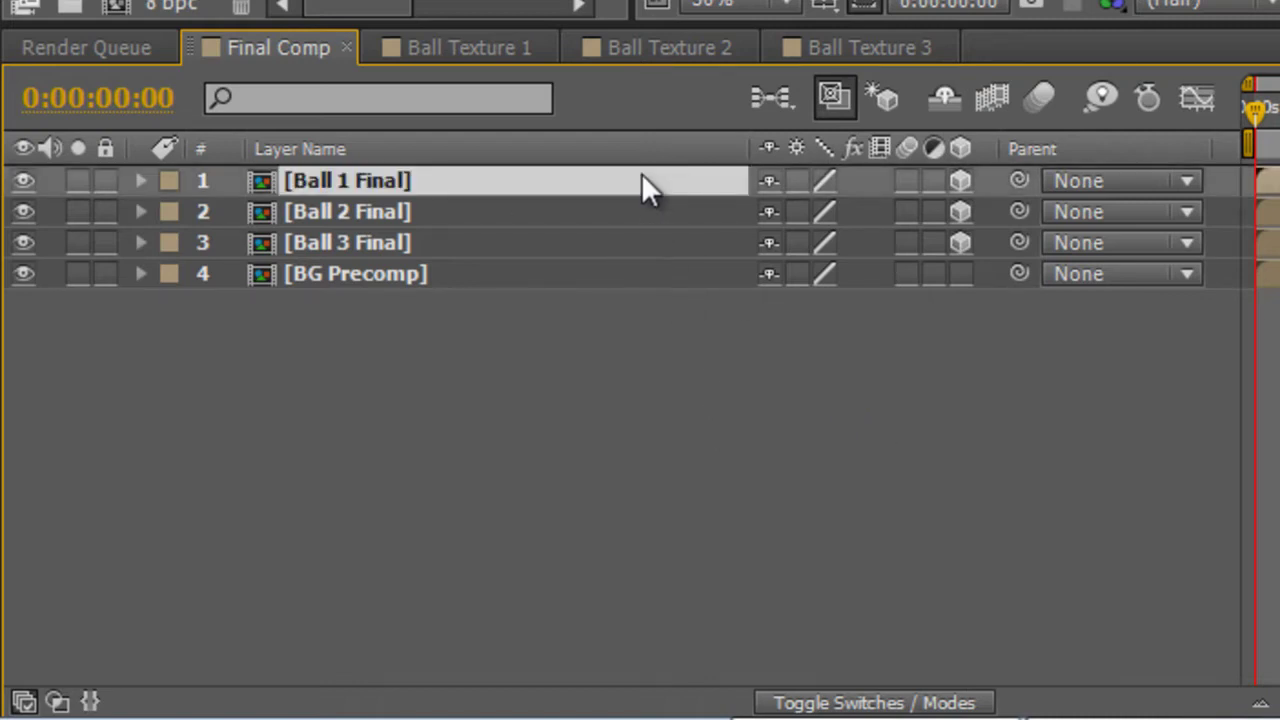
key(p)
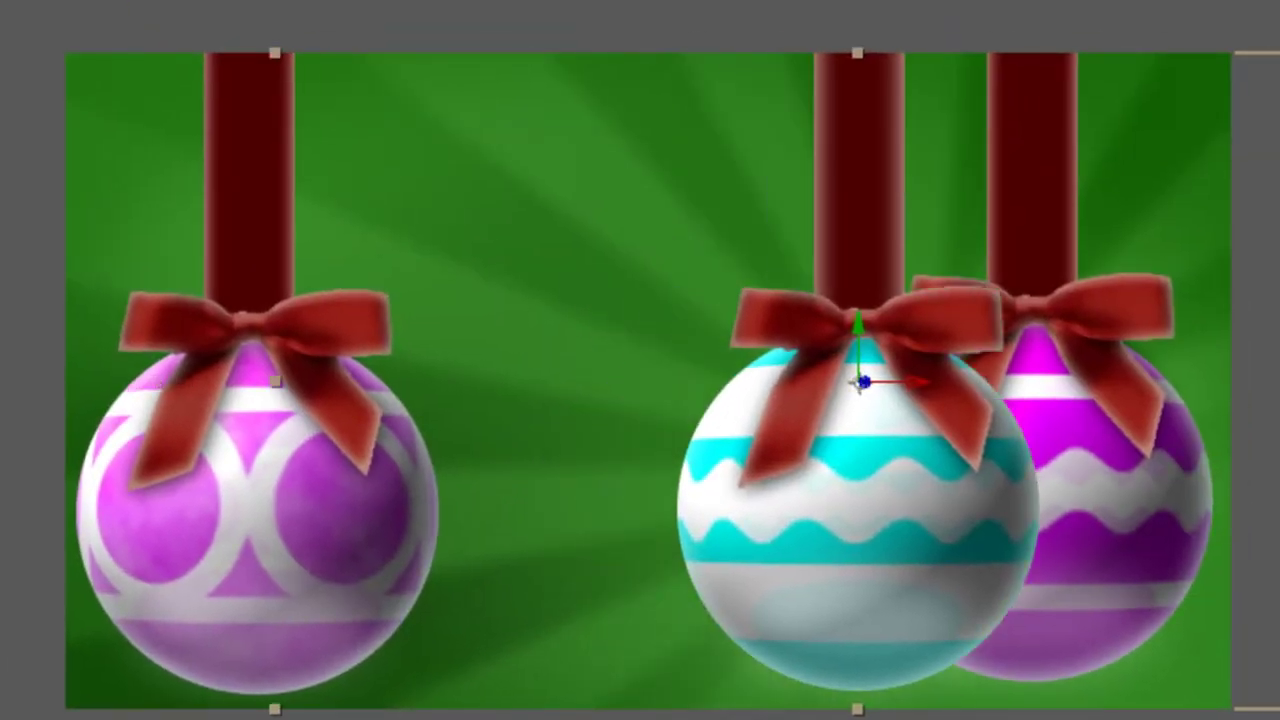
key(shift+Right)
key(shift+Right)
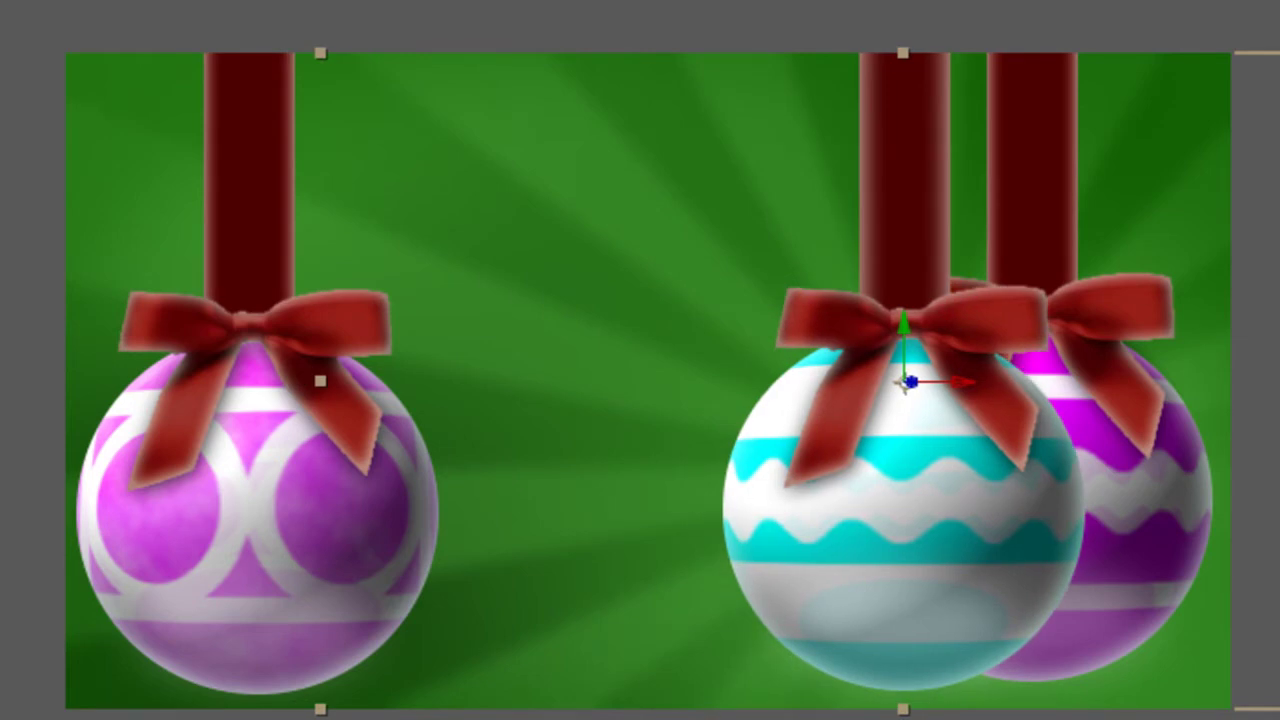
key(F2)
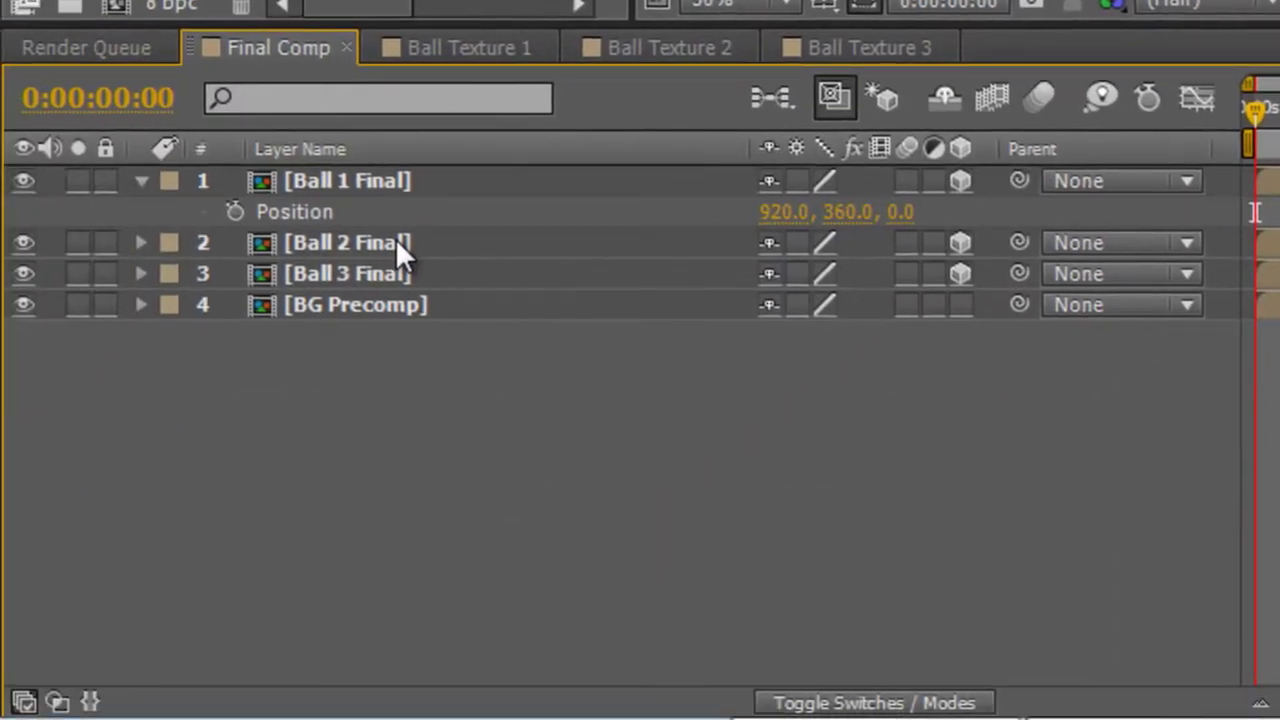
Set Ball 2 Final's Z position to 500 and raise it behind the teal ornament
click(412, 243)
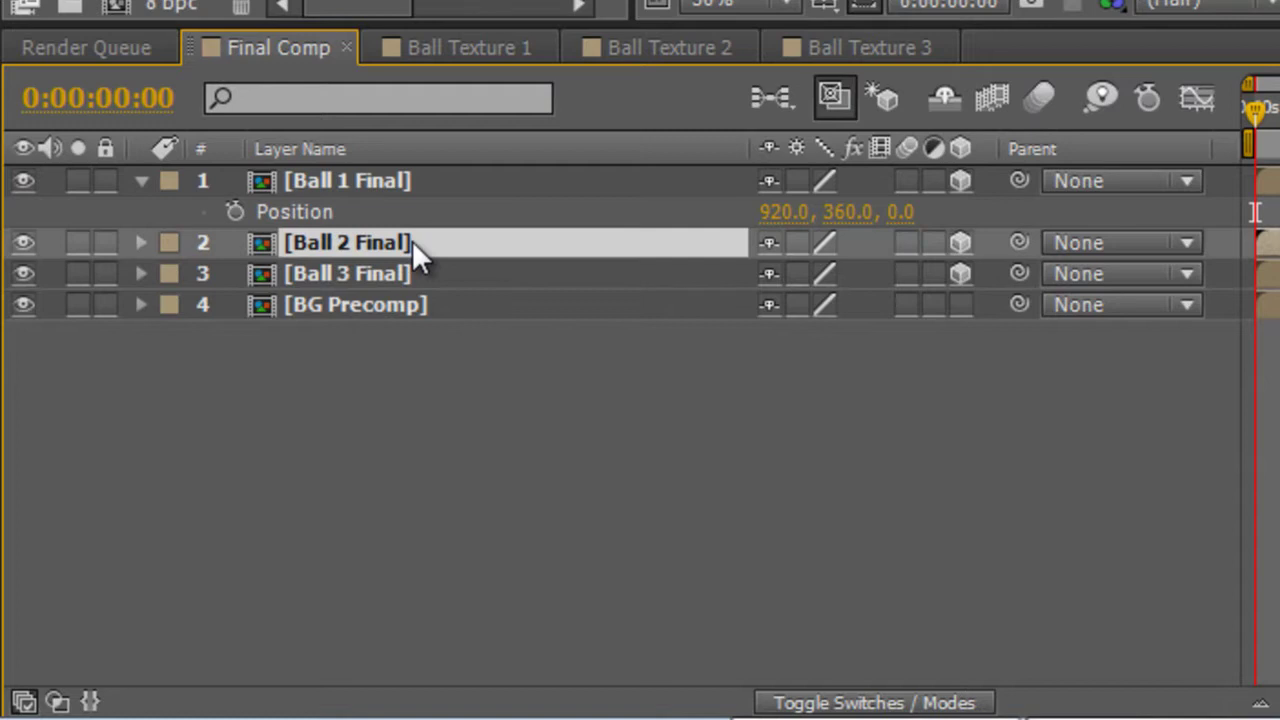
key(p)
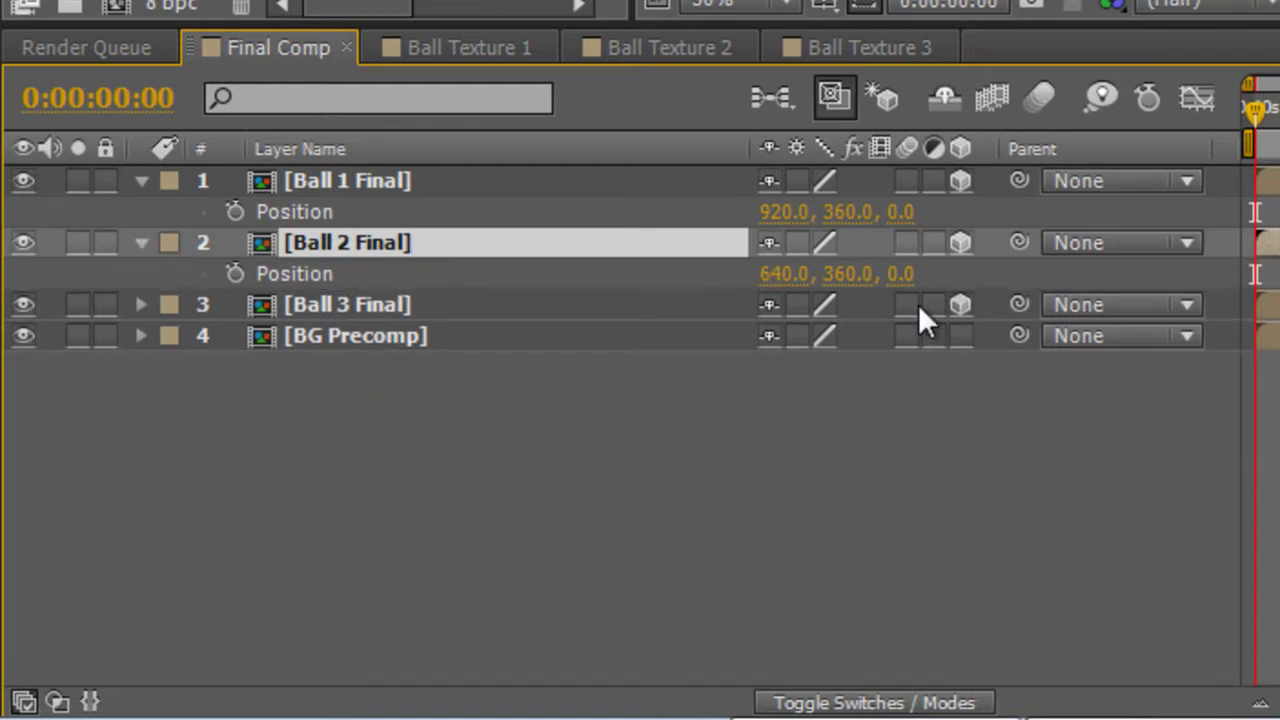
click(900, 276)
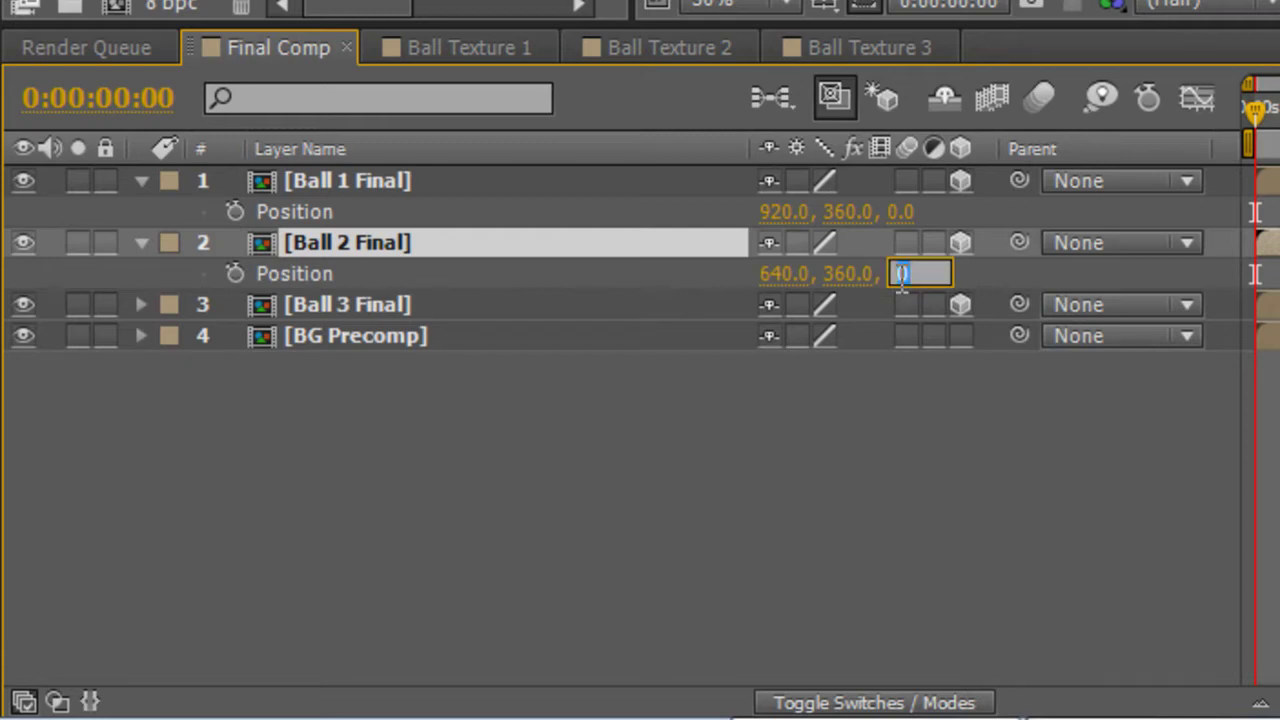
text(500)
key(Return)
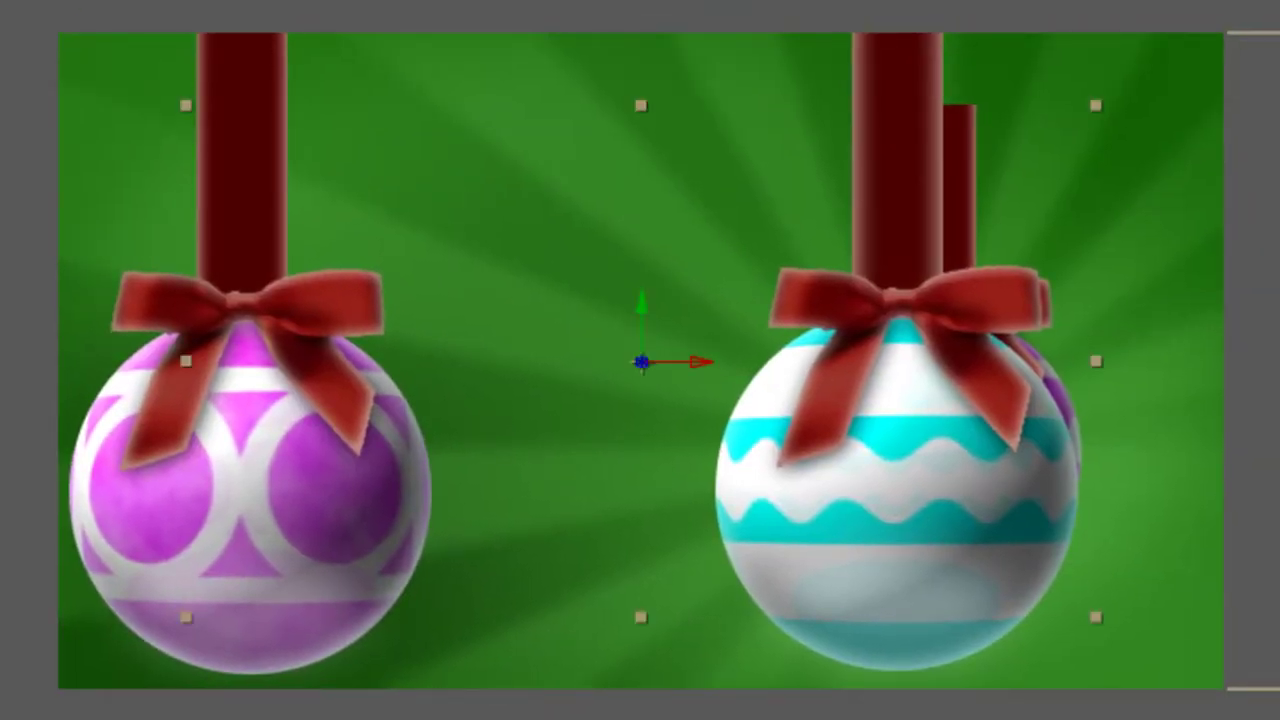
drag(641, 362, 785, 275)
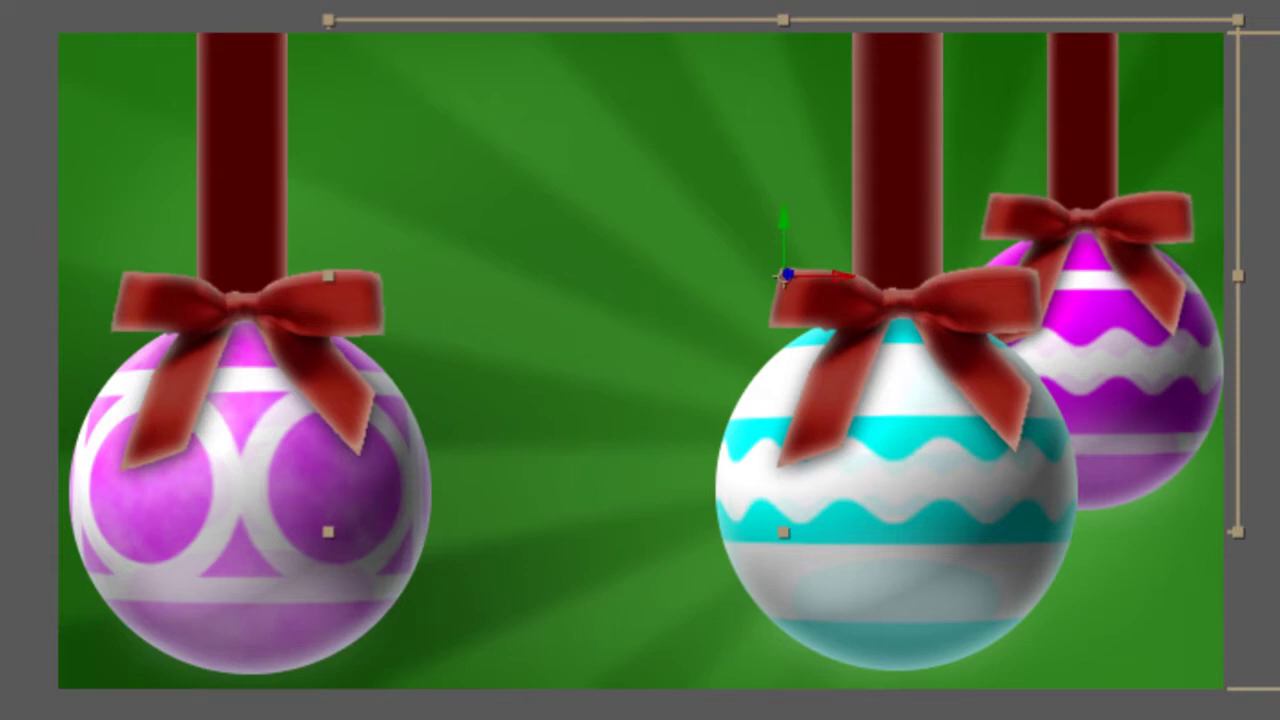
drag(785, 275, 785, 290)
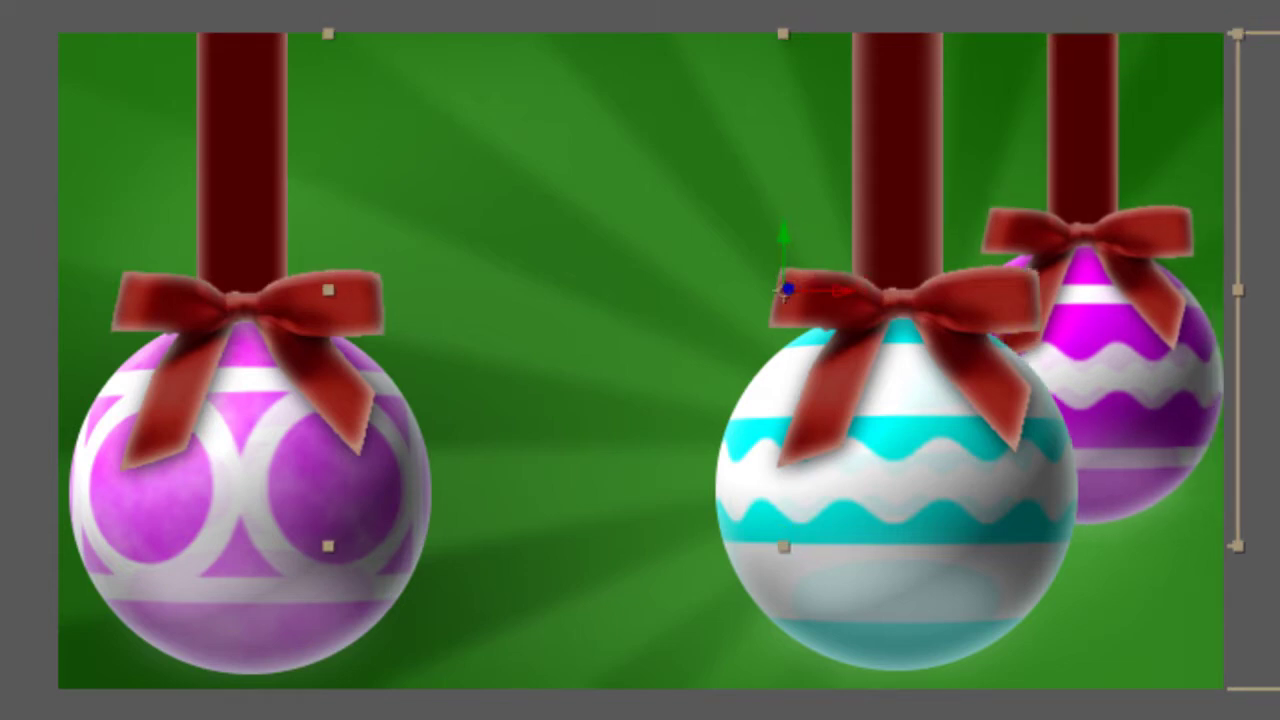
key(Escape)
click(363, 380)
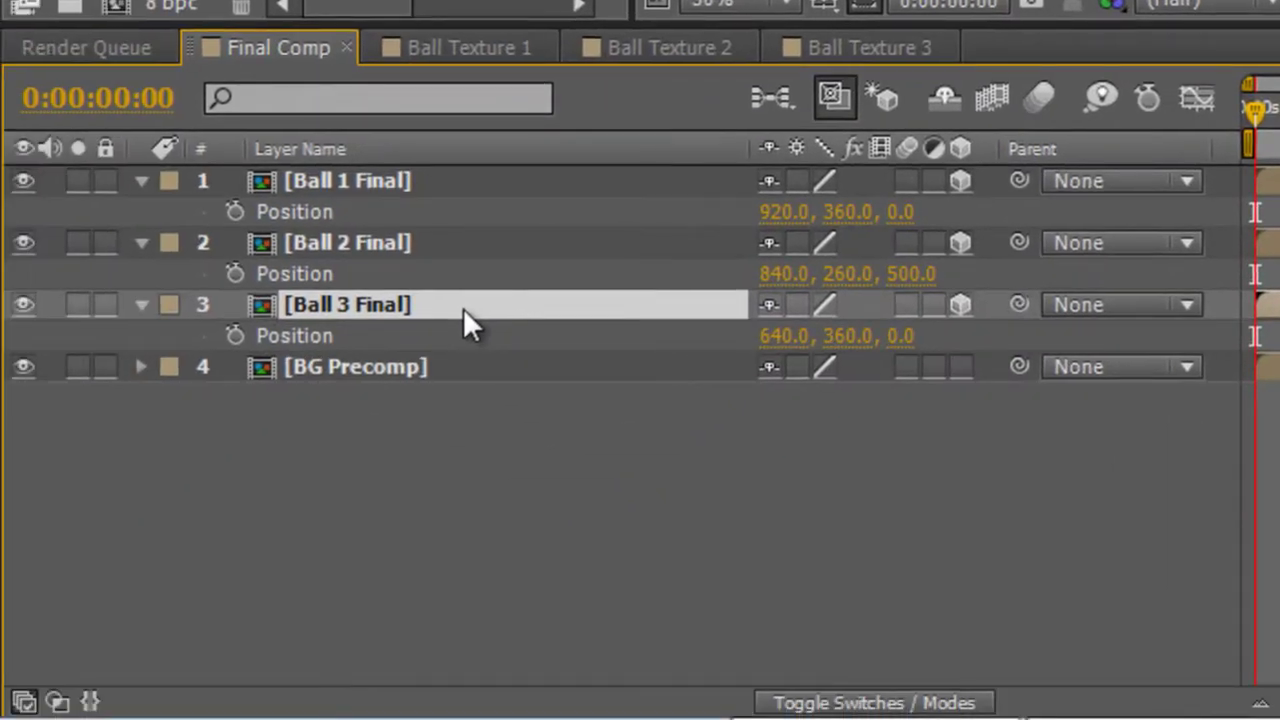
click(900, 337)
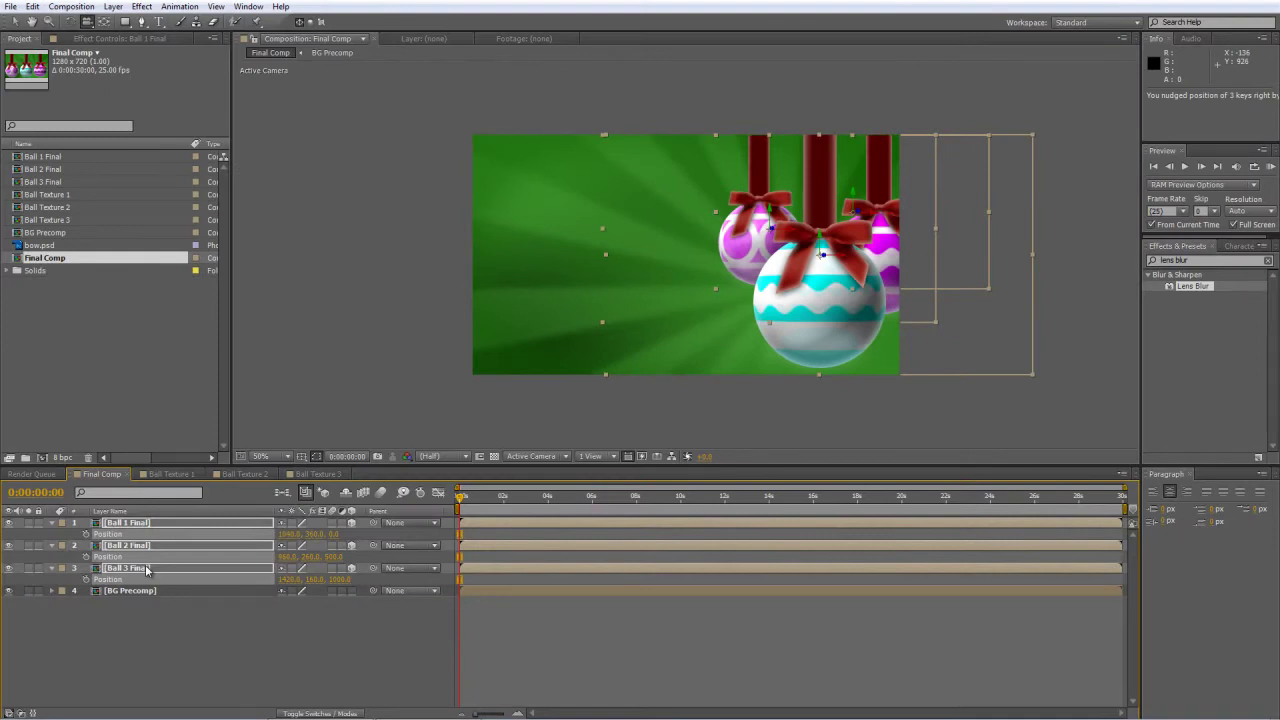
Deselect all layers and collapse the Position properties of Balls 3, 2 and 1
click(159, 651)
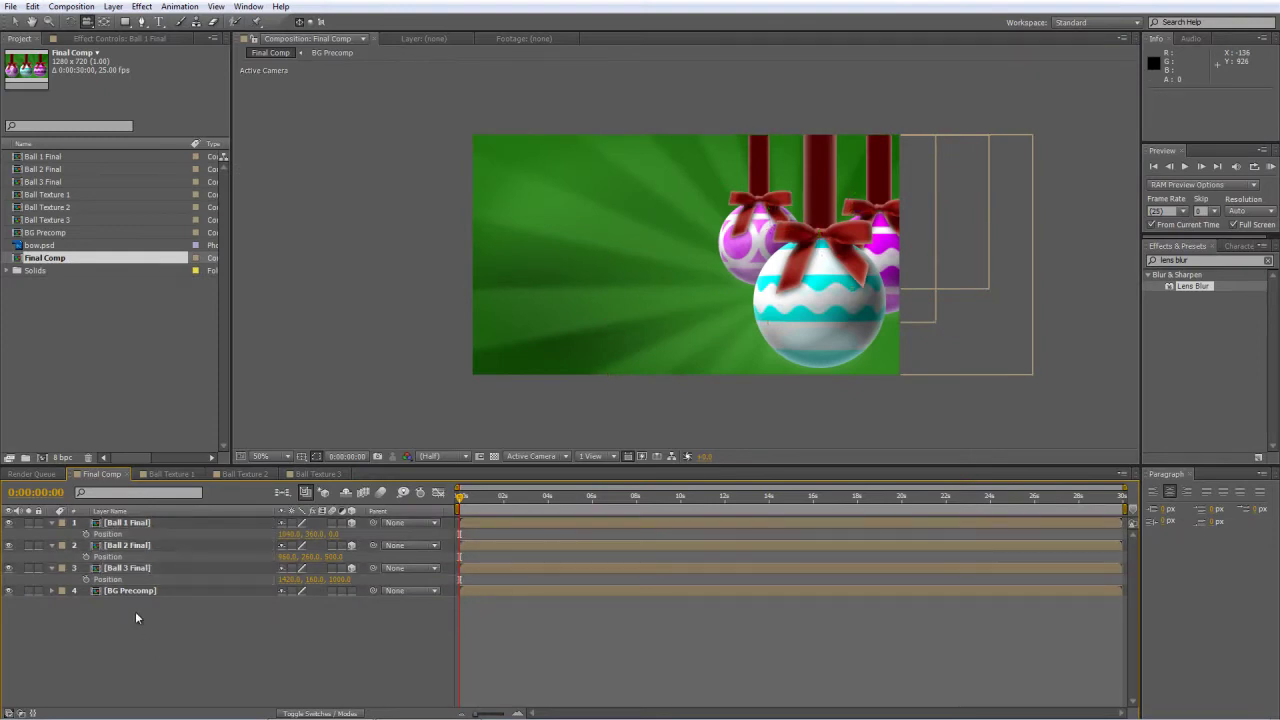
click(51, 567)
click(51, 545)
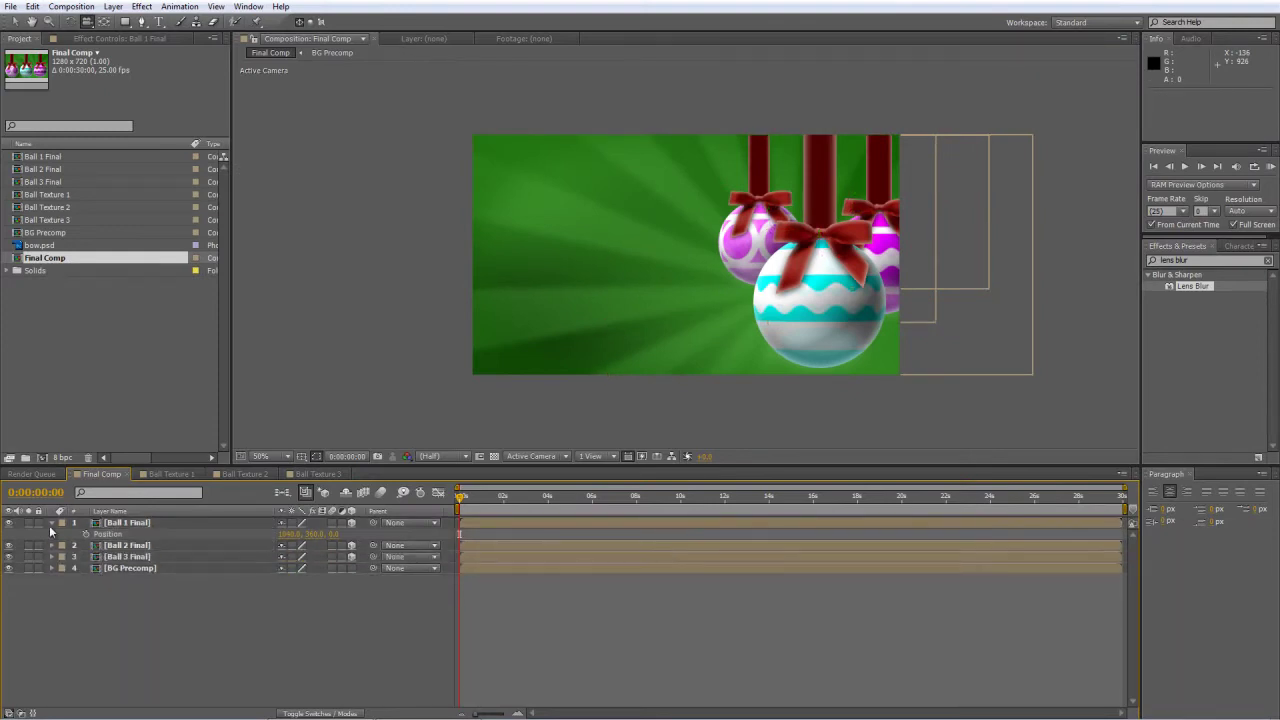
click(51, 523)
key(F3)
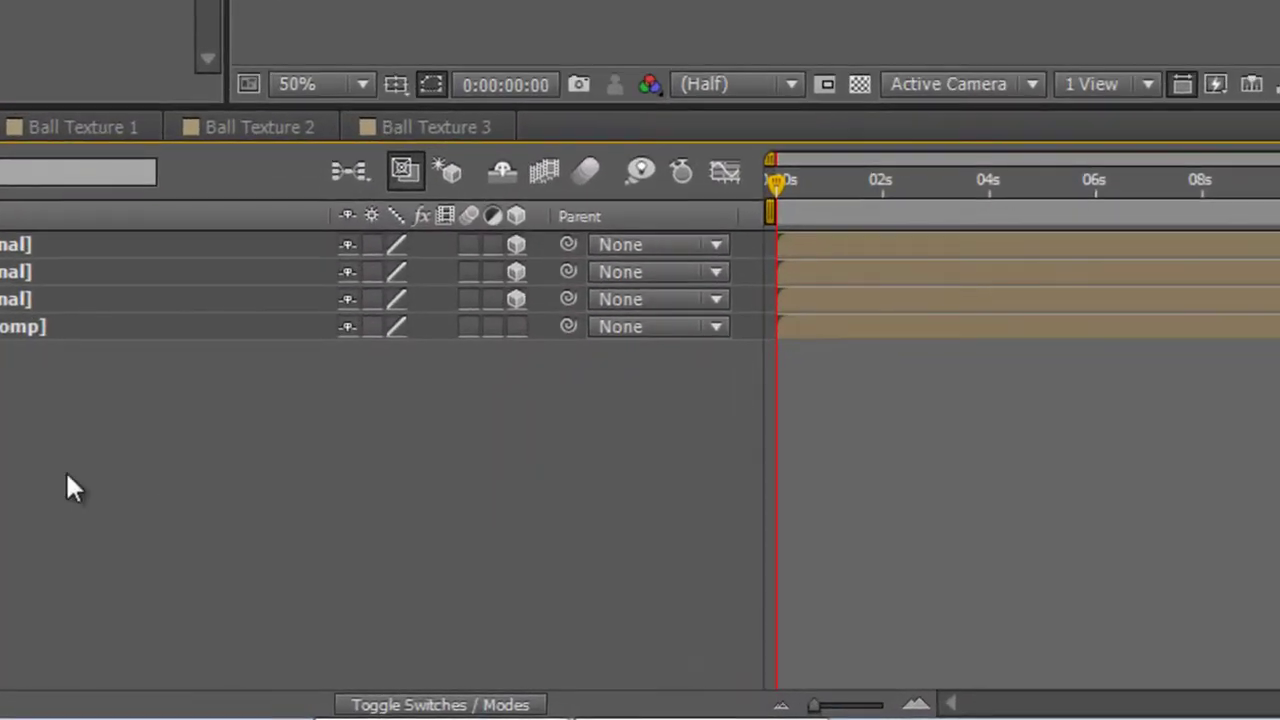
Add a new adjustment layer named SNOW Front
right_click(24, 467)
mouse_move(131, 160)
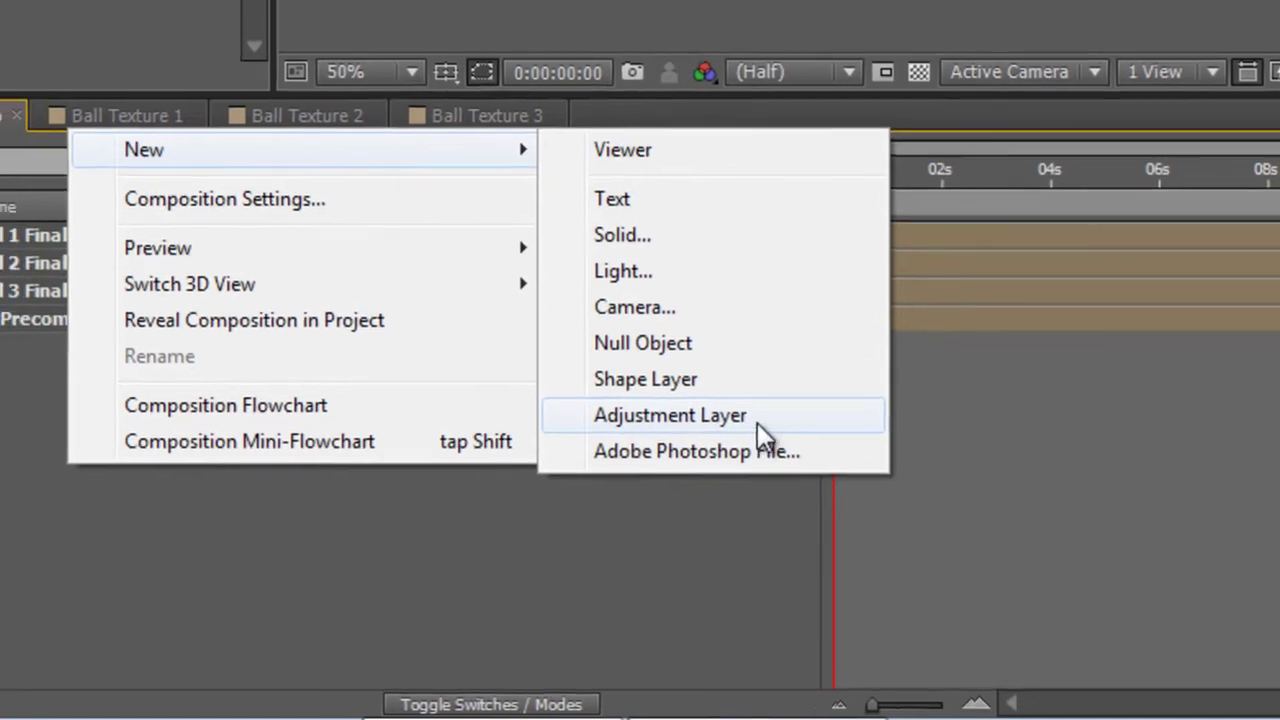
click(762, 432)
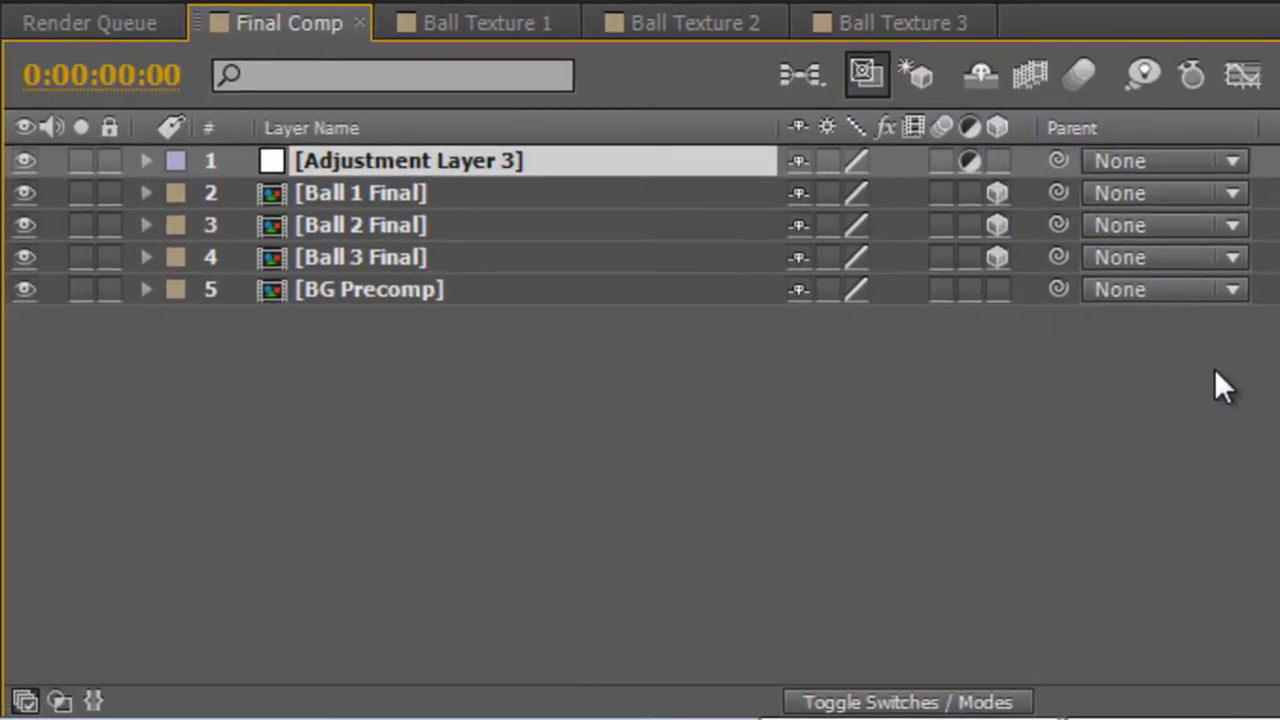
key(Return)
text(SNOW )
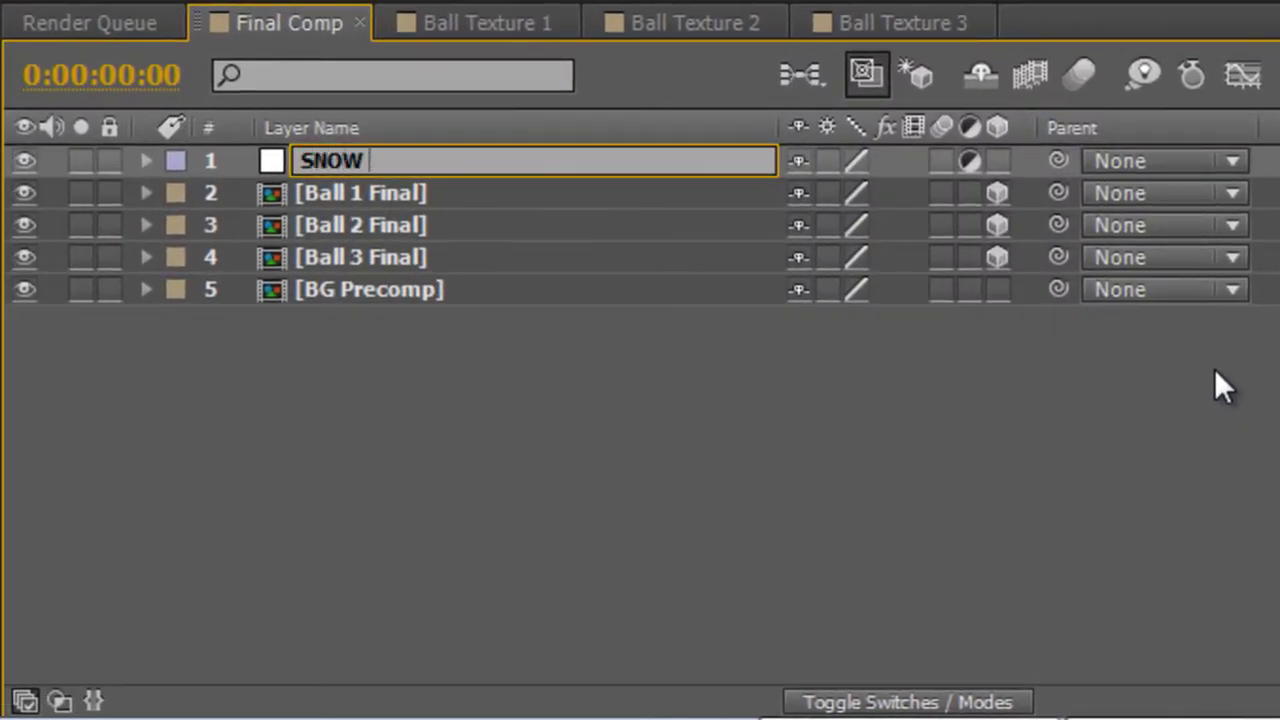
text(Front)
key(Return)
Apply CC Snow to SNOW Front with Flake Size 10 and Amount 200
click(816, 362)
text(cc )
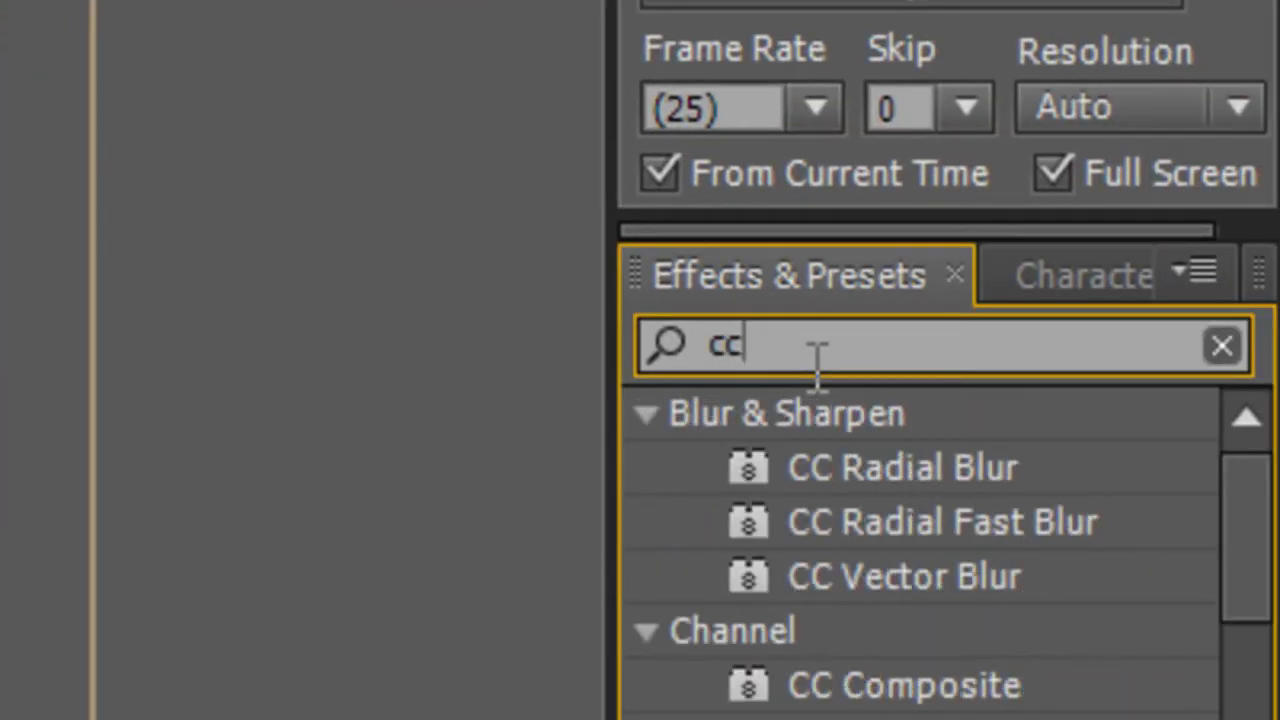
text(snow)
key(Return)
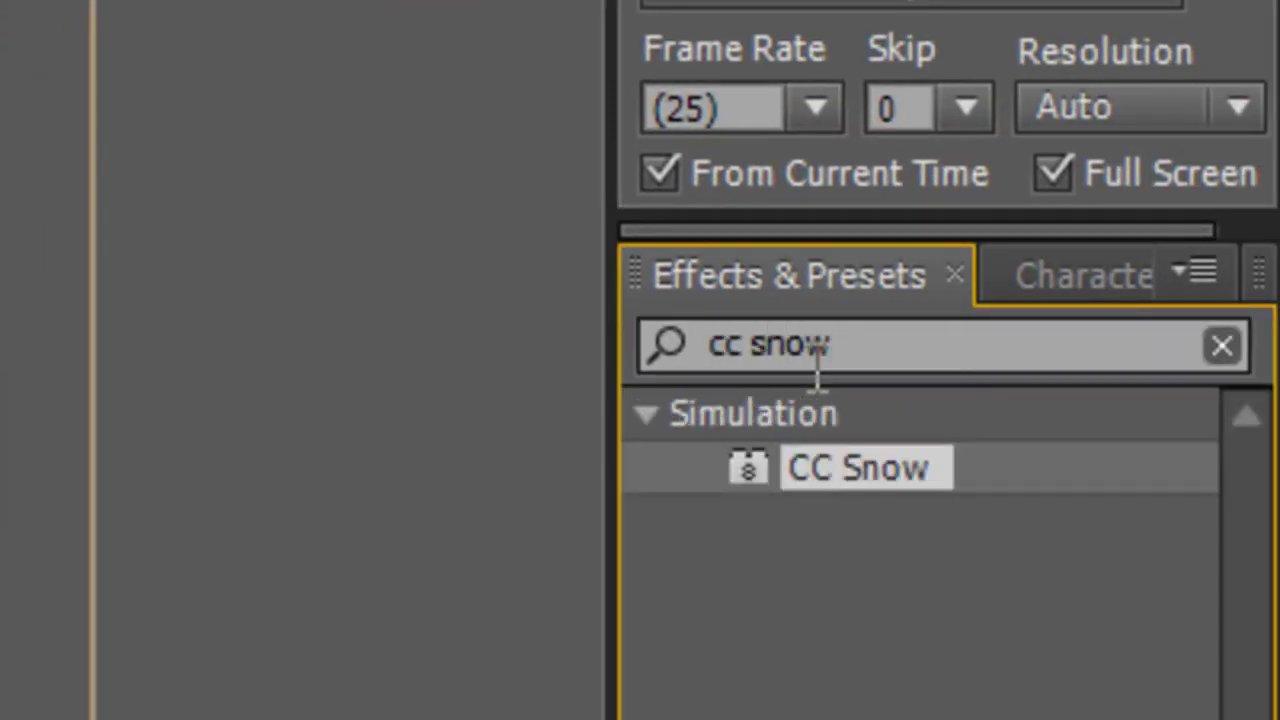
drag(851, 460, 128, 462)
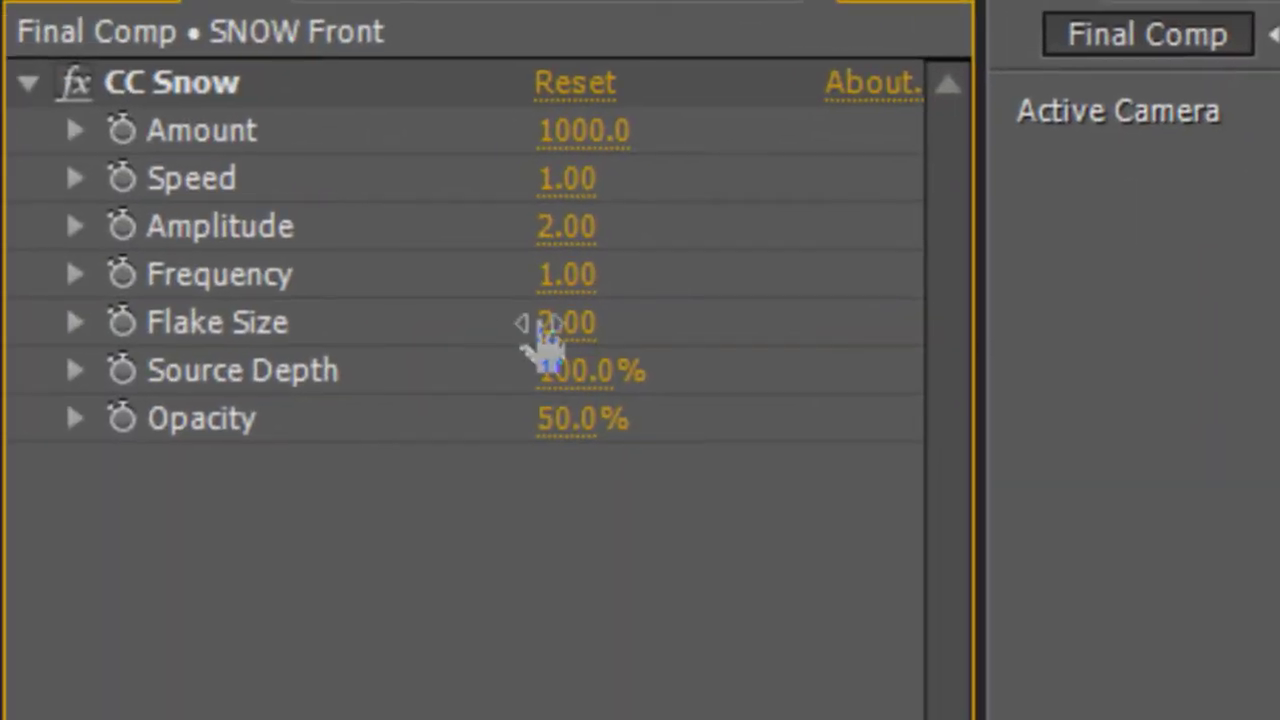
click(545, 325)
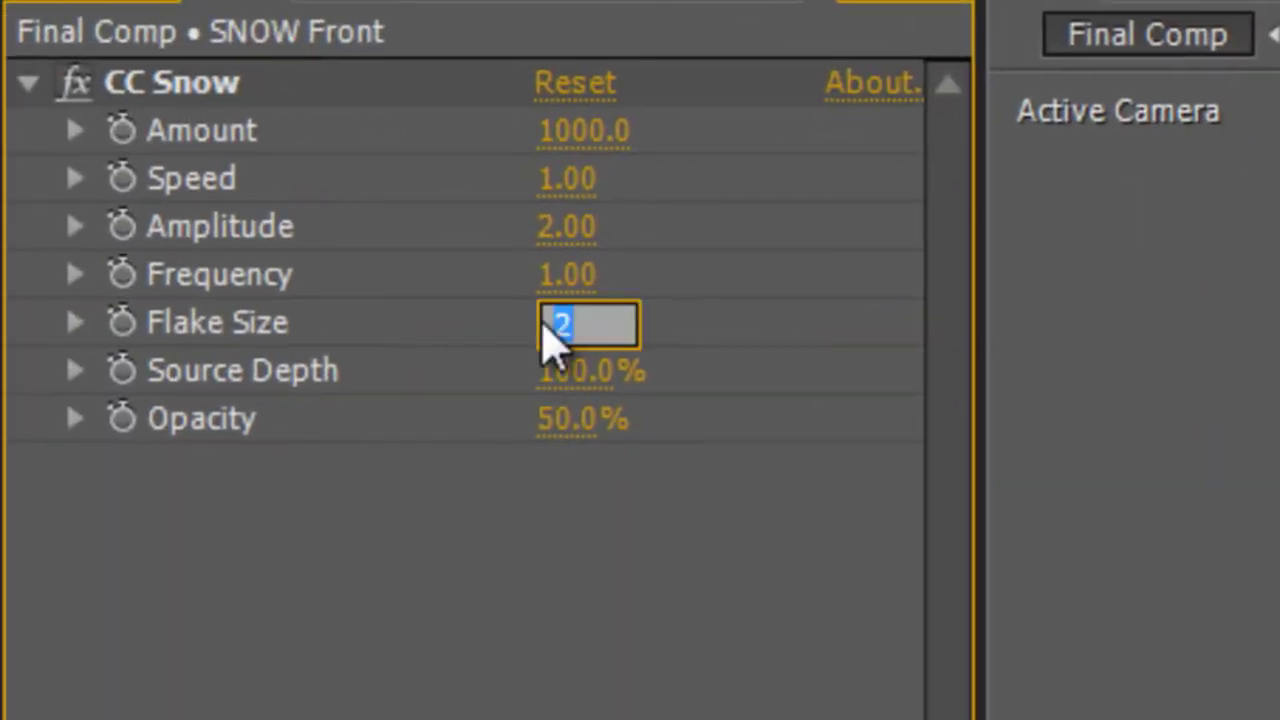
text(10)
key(Return)
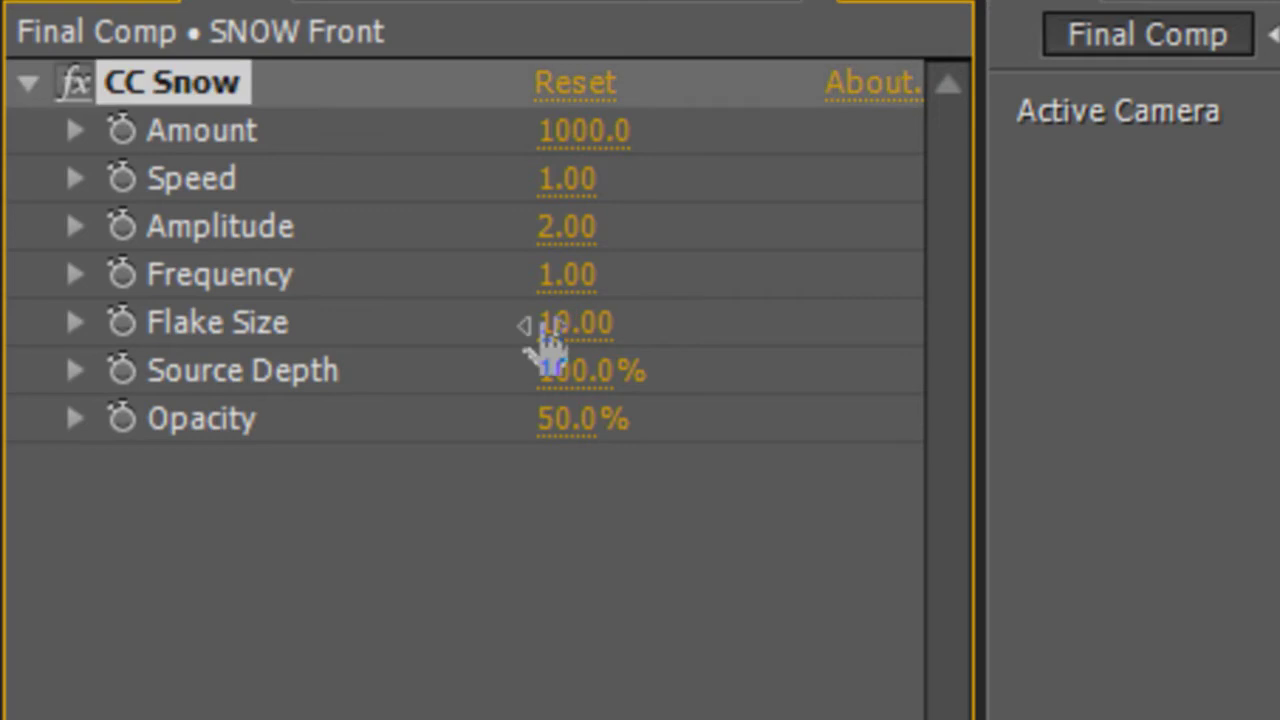
click(586, 133)
text(200)
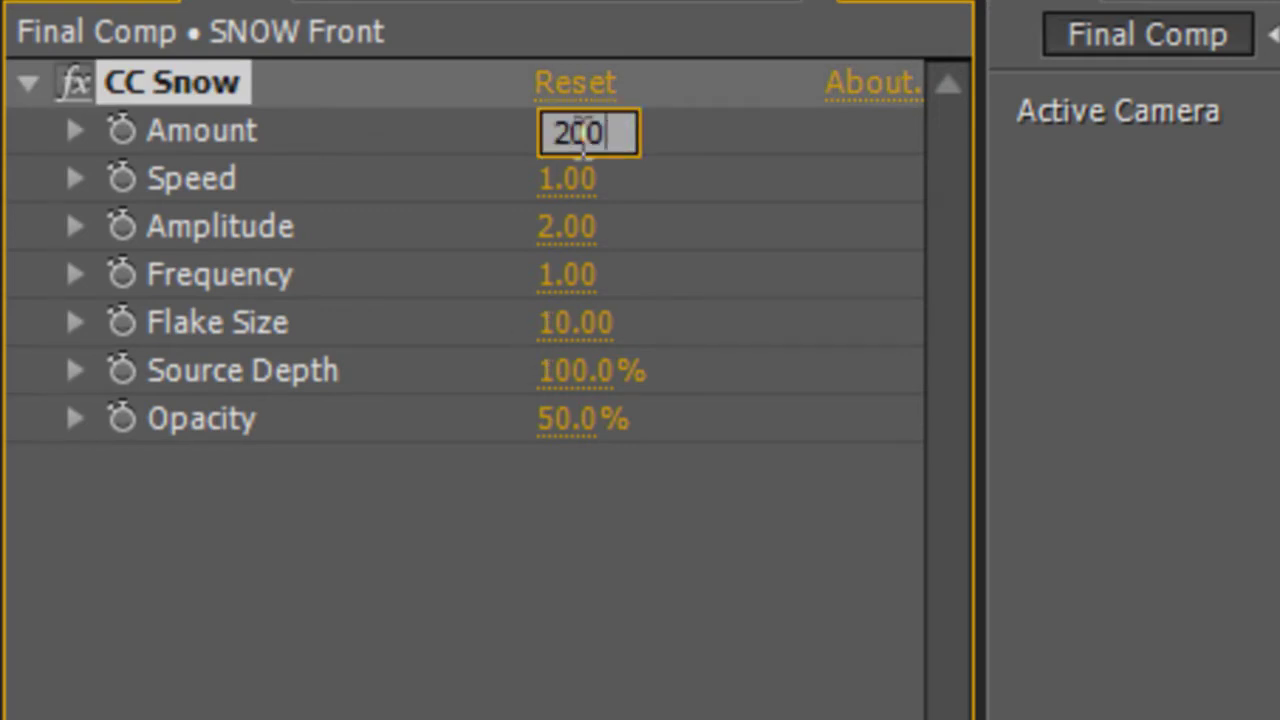
key(Return)
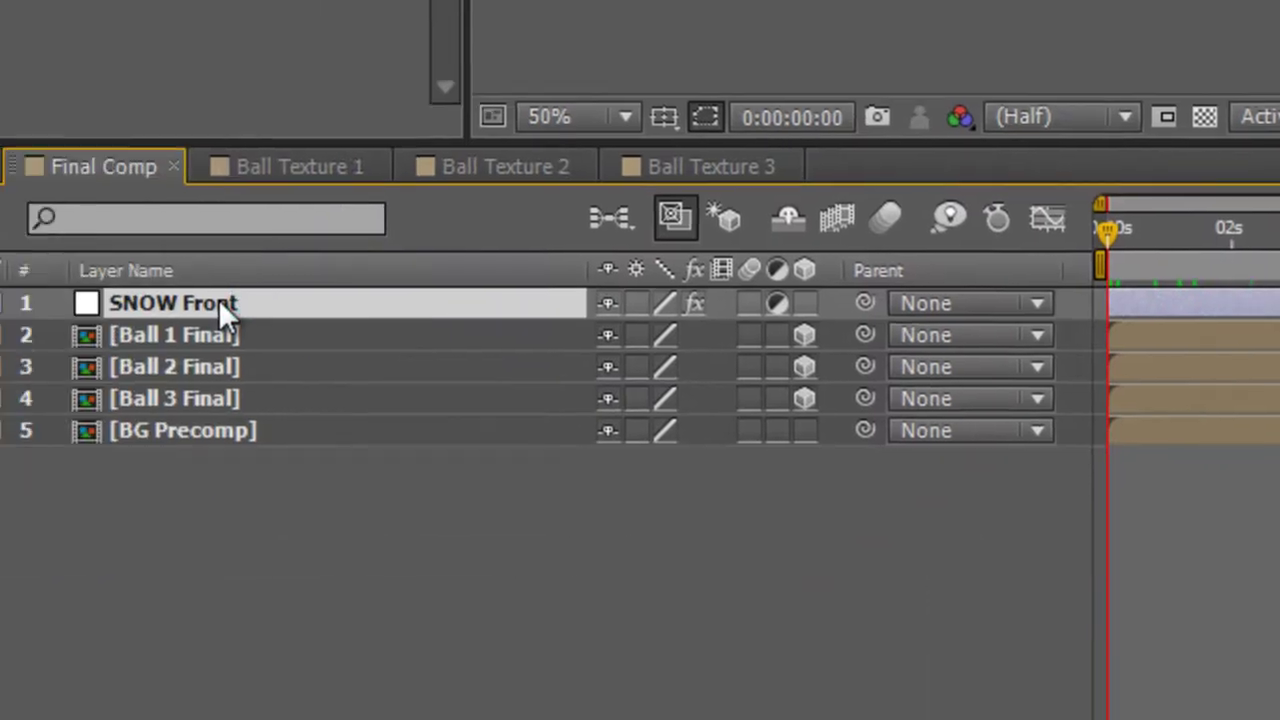
Duplicate SNOW Front twice and rename one copy SNOW Middle
key(ctrl+d)
key(ctrl+d)
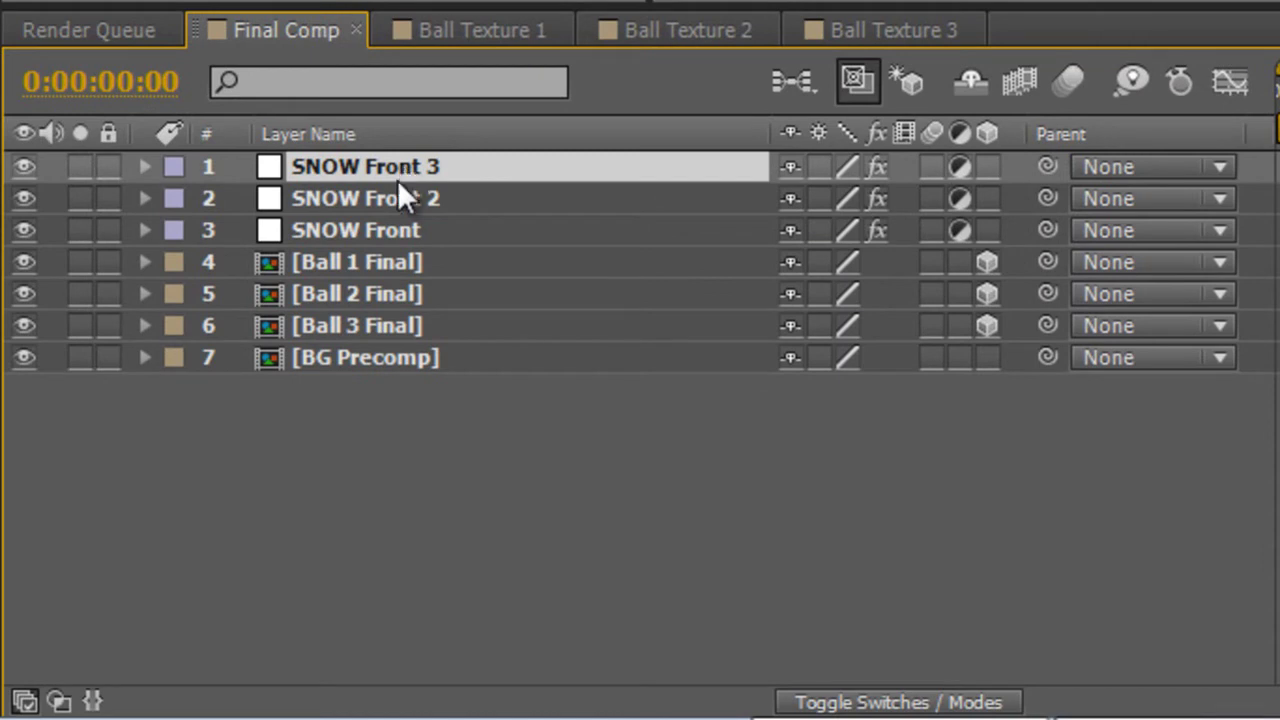
click(410, 198)
key(Return)
key(Right)
key(BackSpace)
key(BackSpace)
key(BackSpace)
key(BackSpace)
key(BackSpace)
key(BackSpace)
key(BackSpace)
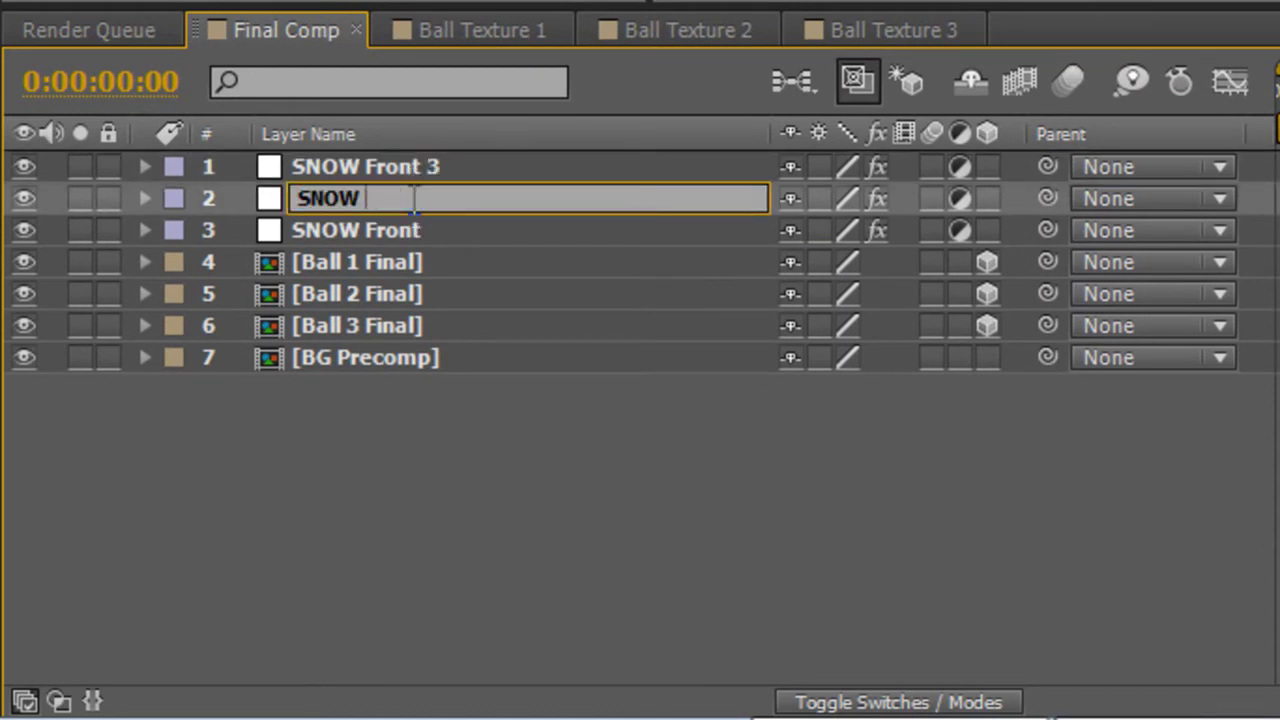
text(Middle)
key(Return)
Rename the other copy SNOW Back and order the layers Front, Middle, Back
click(406, 164)
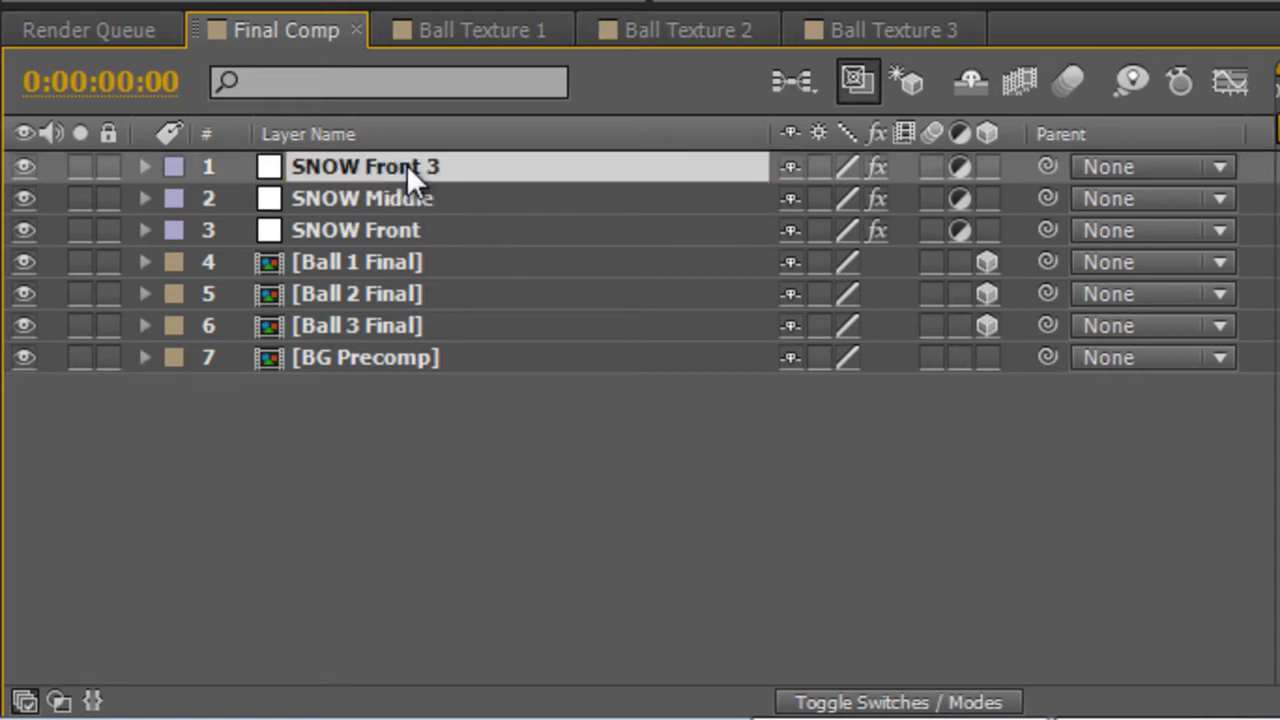
key(Return)
key(Right)
key(BackSpace)
key(BackSpace)
key(BackSpace)
key(BackSpace)
key(BackSpace)
key(BackSpace)
key(BackSpace)
text(Back)
key(Return)
drag(412, 186, 416, 240)
Extend SNOW Middle to the 30 s comp end and trim SNOW Back to end around 26 s
click(419, 523)
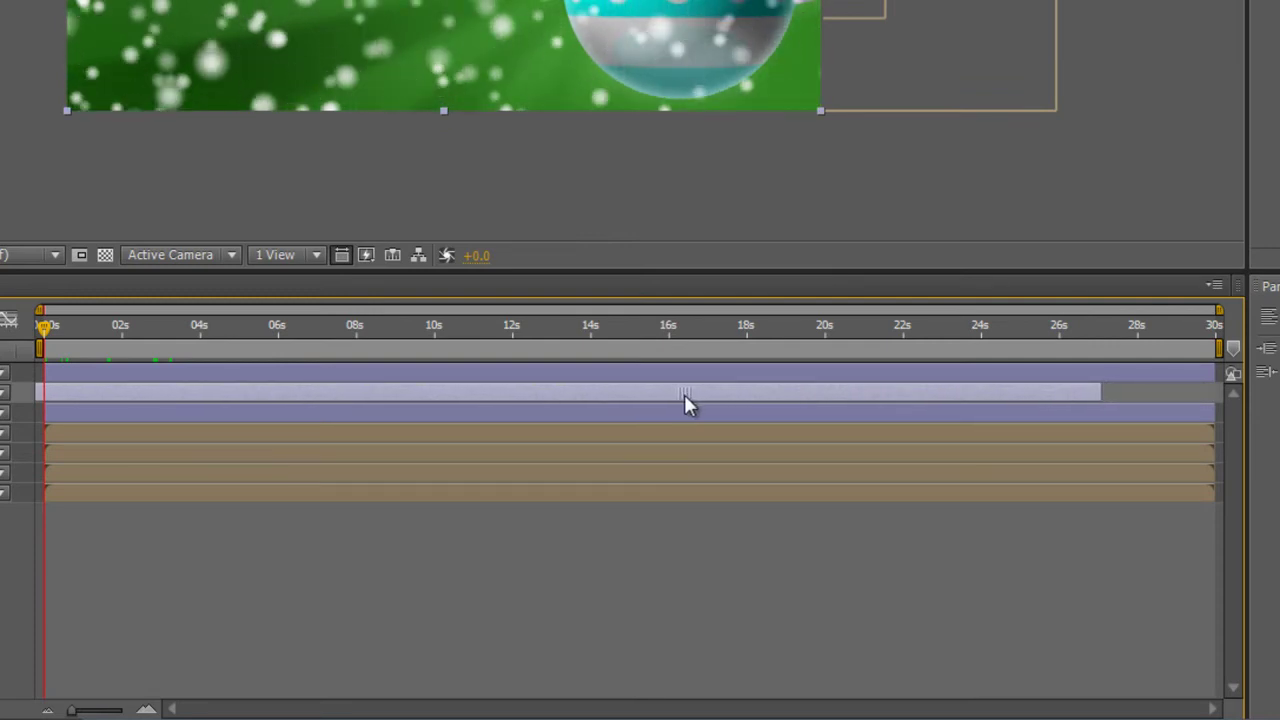
drag(1108, 393, 1204, 393)
click(1136, 414)
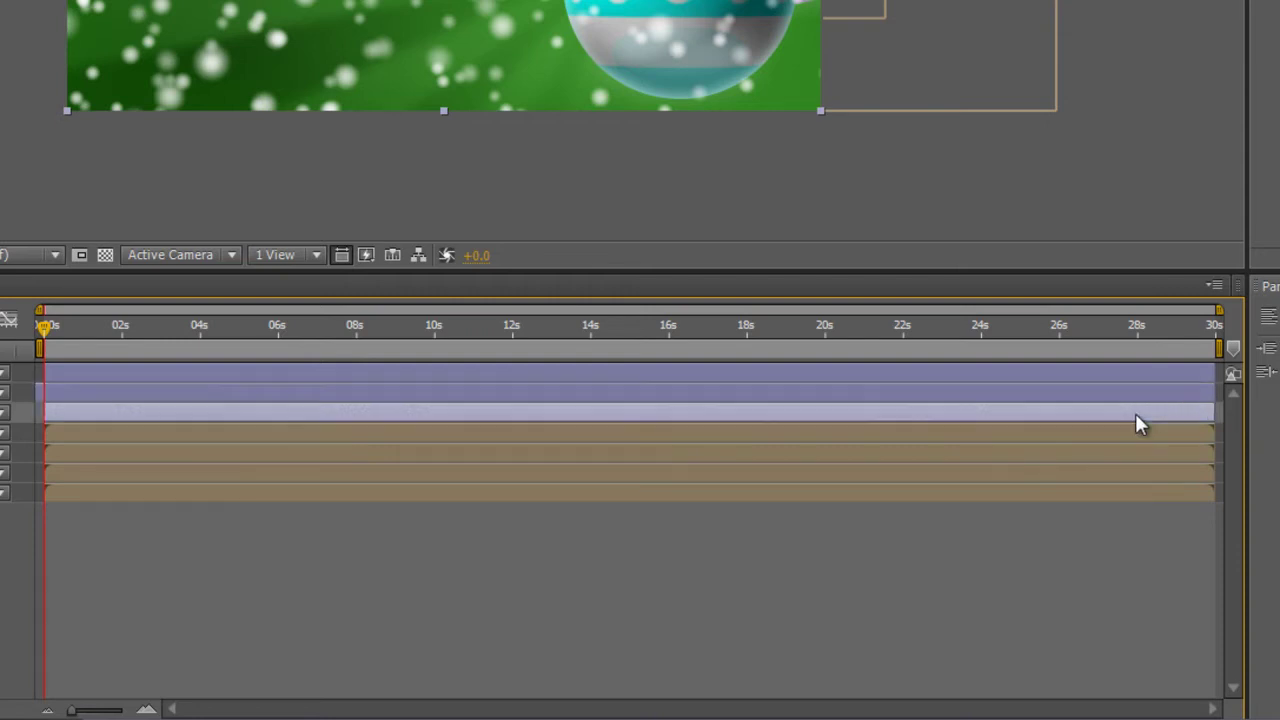
drag(1135, 413, 1067, 420)
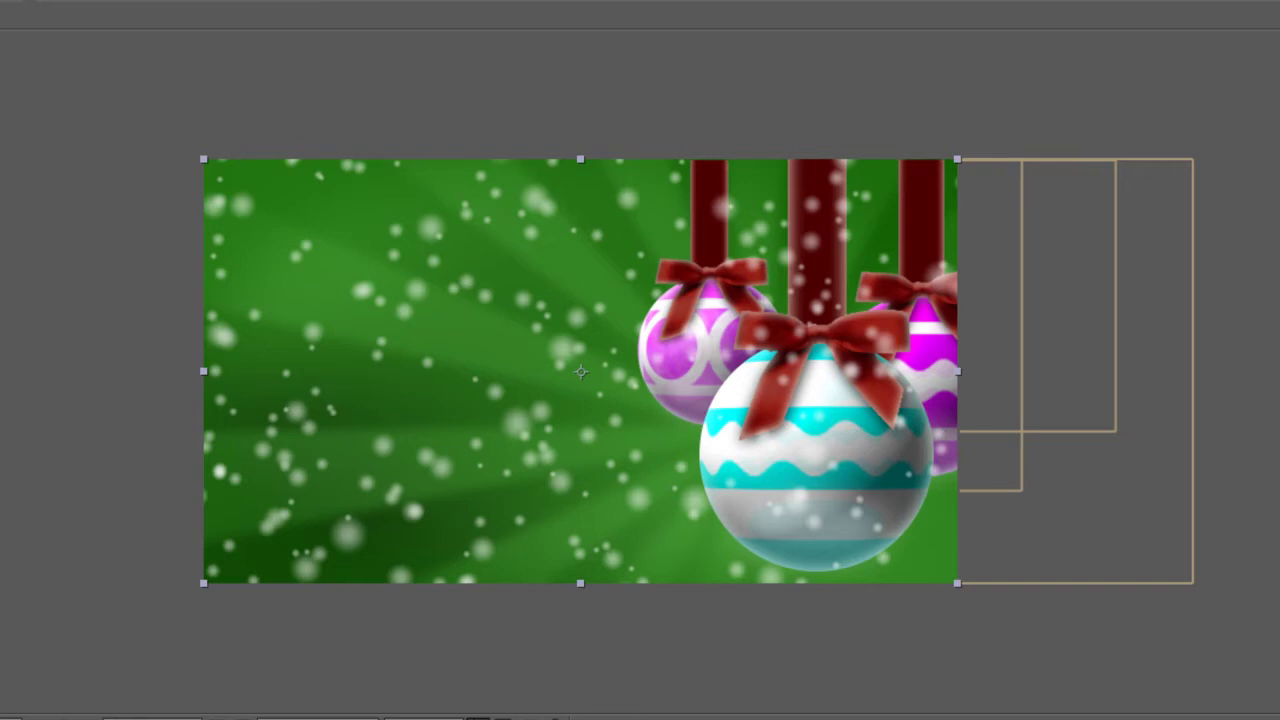
key(ctrl+shift+a)
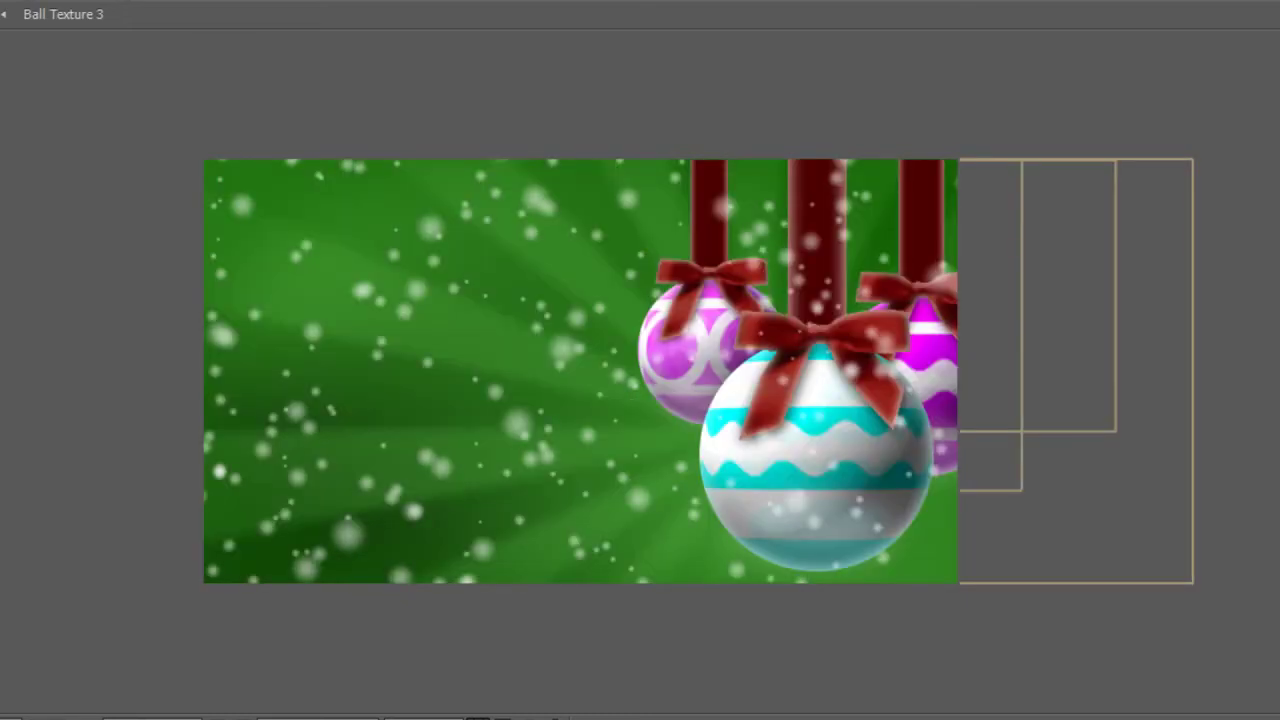
Type the two-line title HAPPY / CHRISTMAS!, move it to the card's left, and set font ChunkFive
click(307, 308)
text(HAPP)
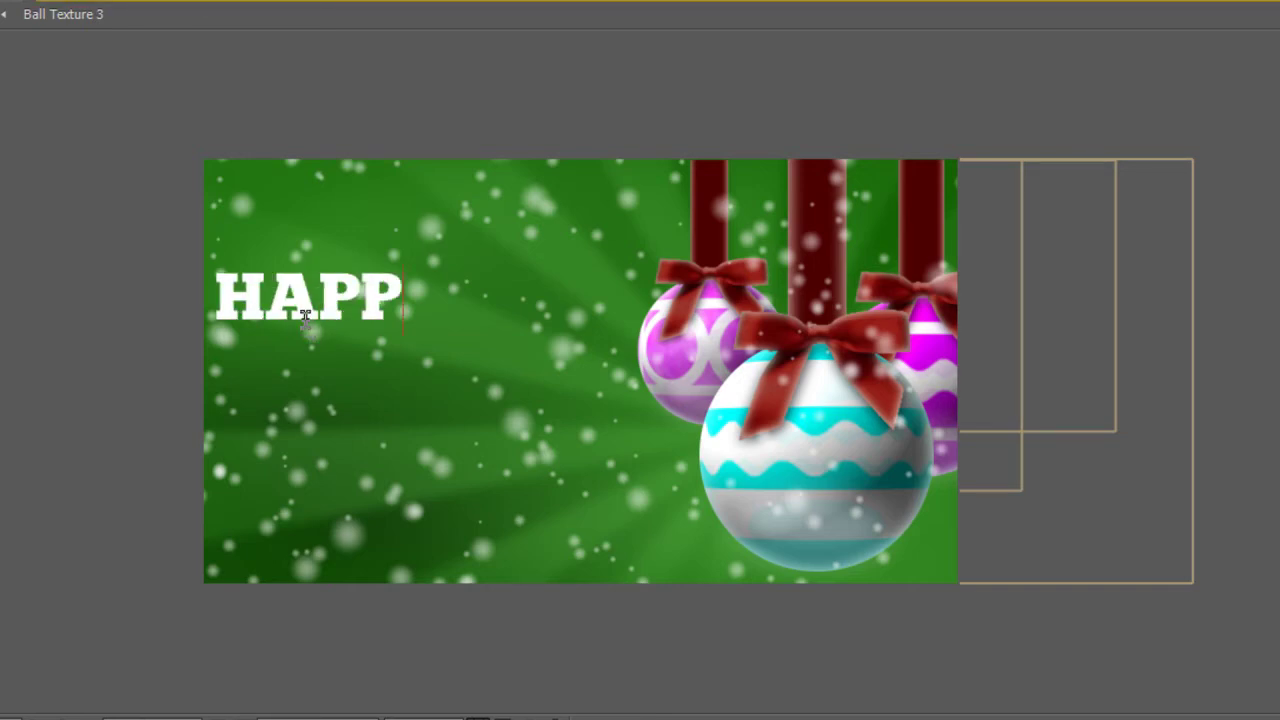
text(Y)
key(Return)
text(CHRI)
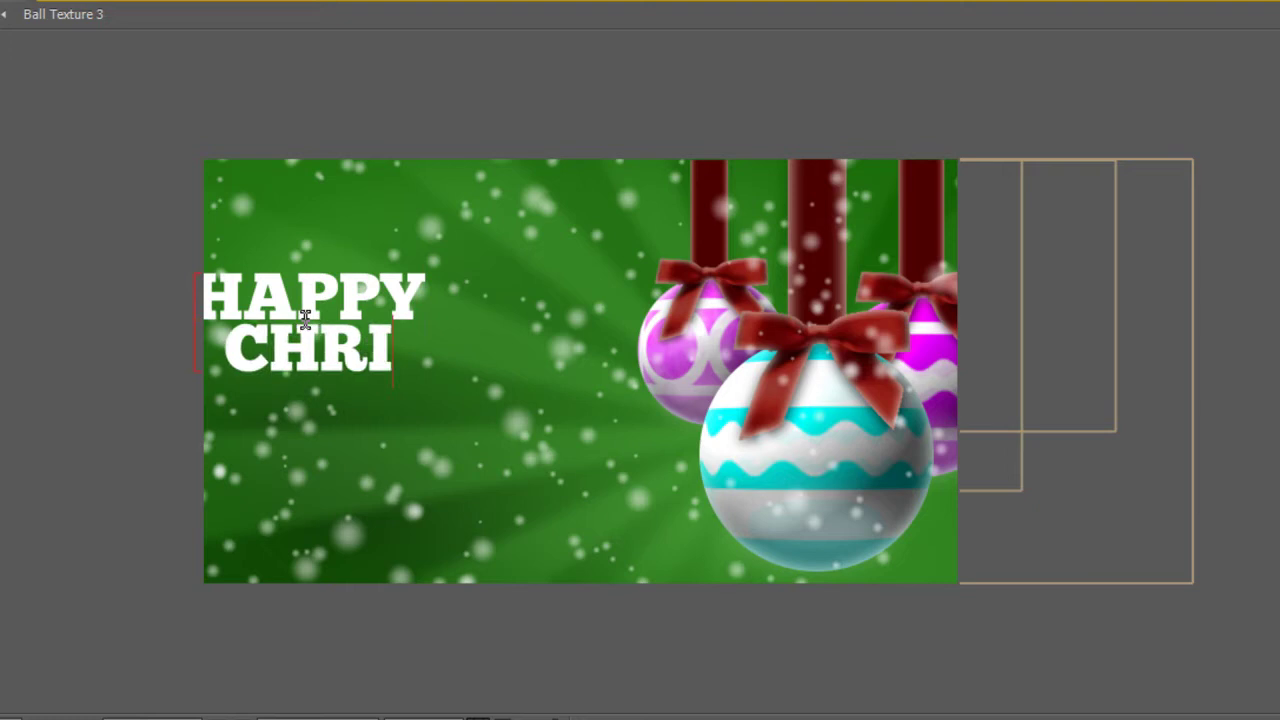
text(STMAS!)
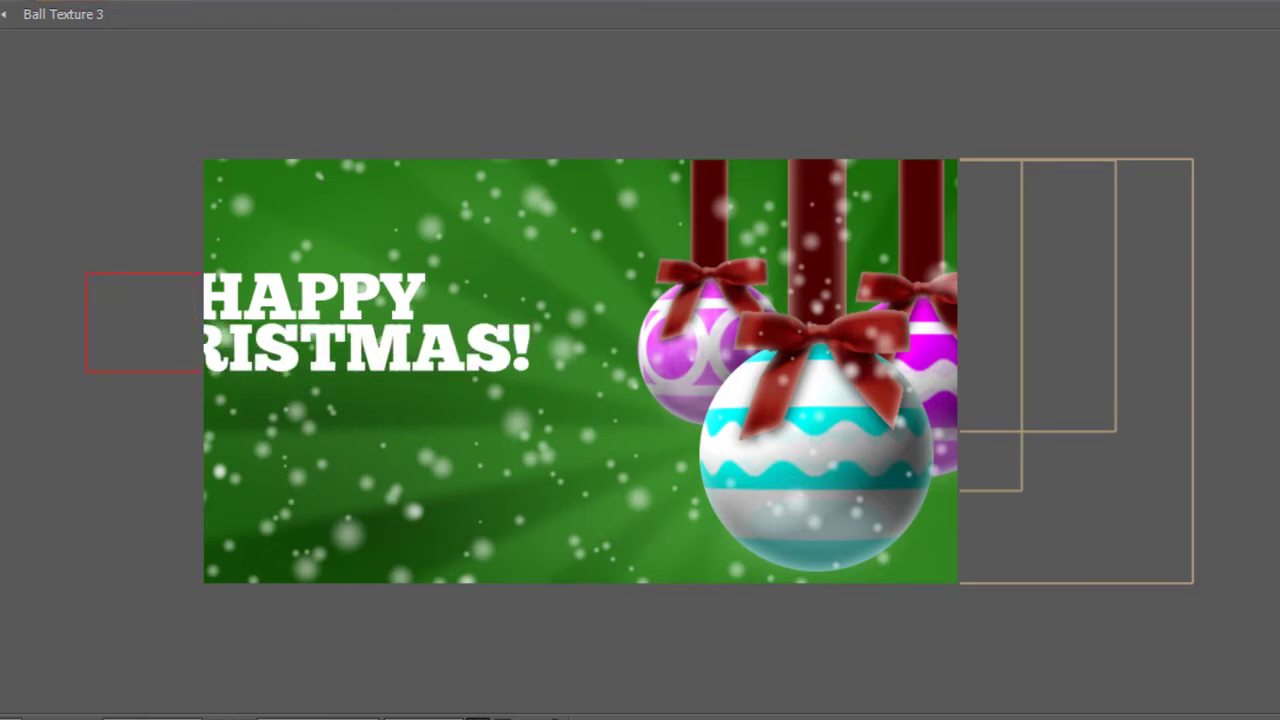
key(KP_Enter)
drag(307, 318, 485, 306)
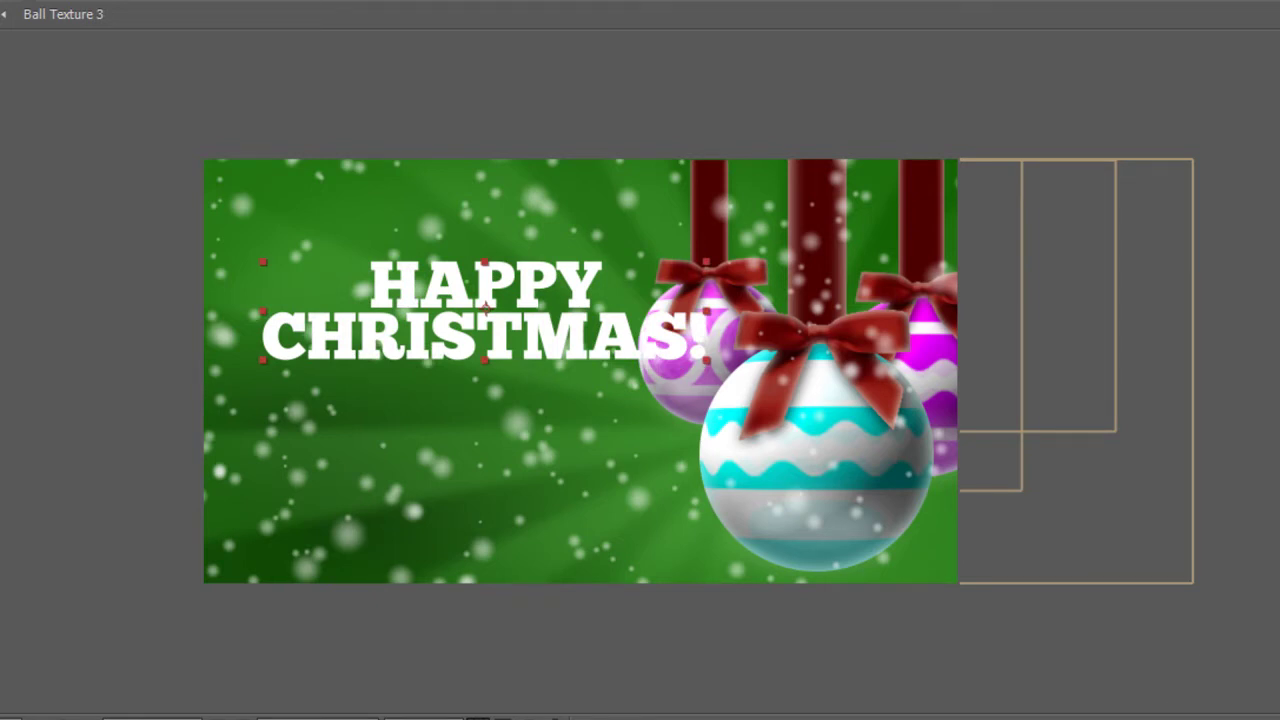
click(1123, 337)
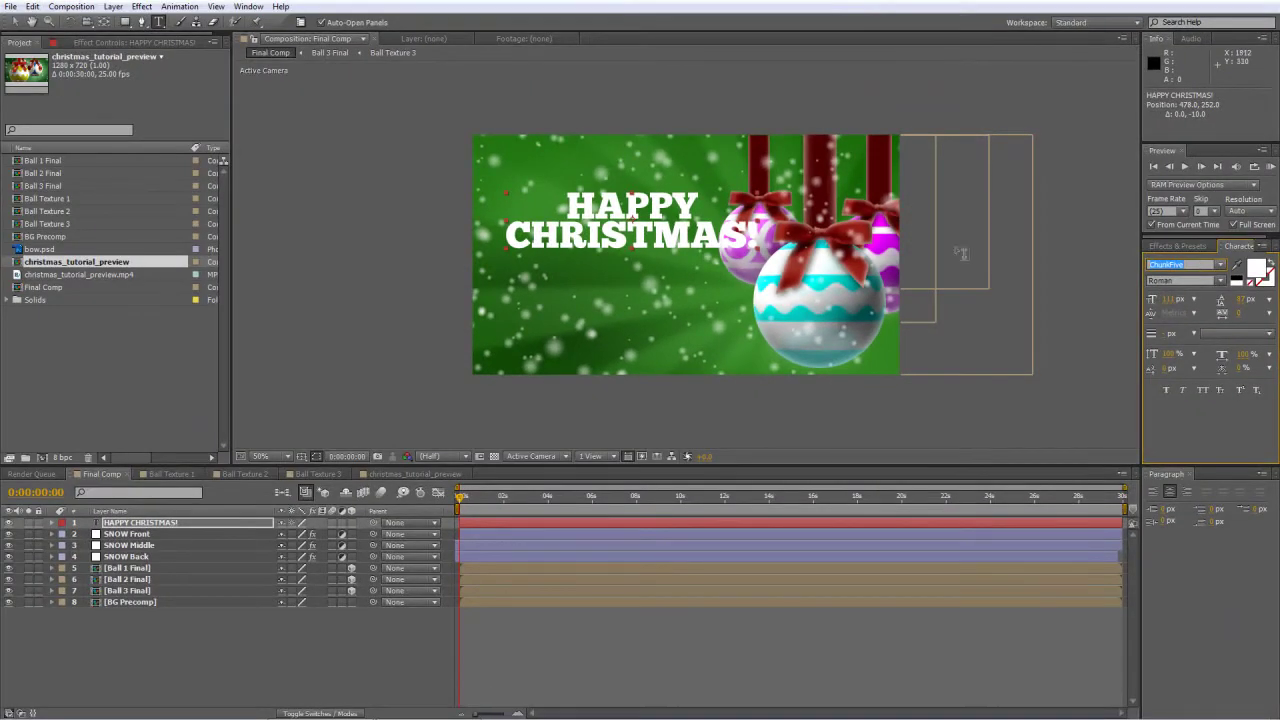
Add a Stroke layer style to the title, sampling the ribbon's dark red
click(199, 525)
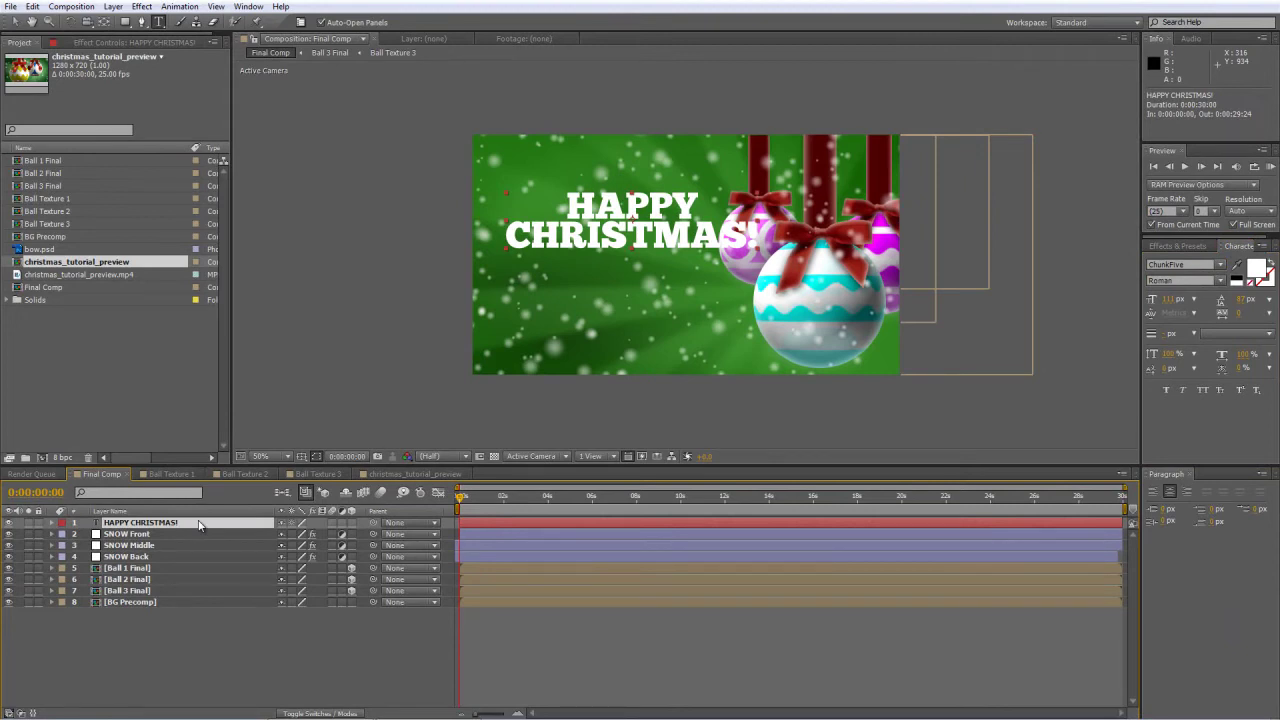
right_click(199, 525)
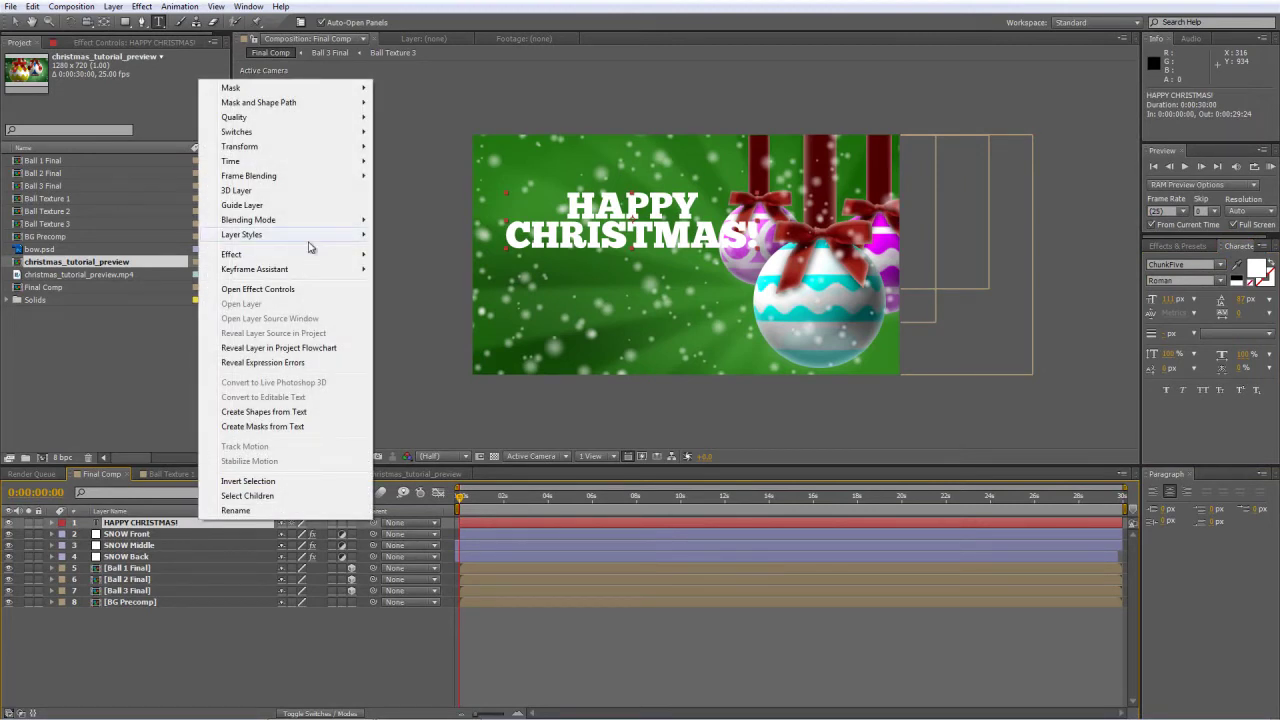
mouse_move(309, 243)
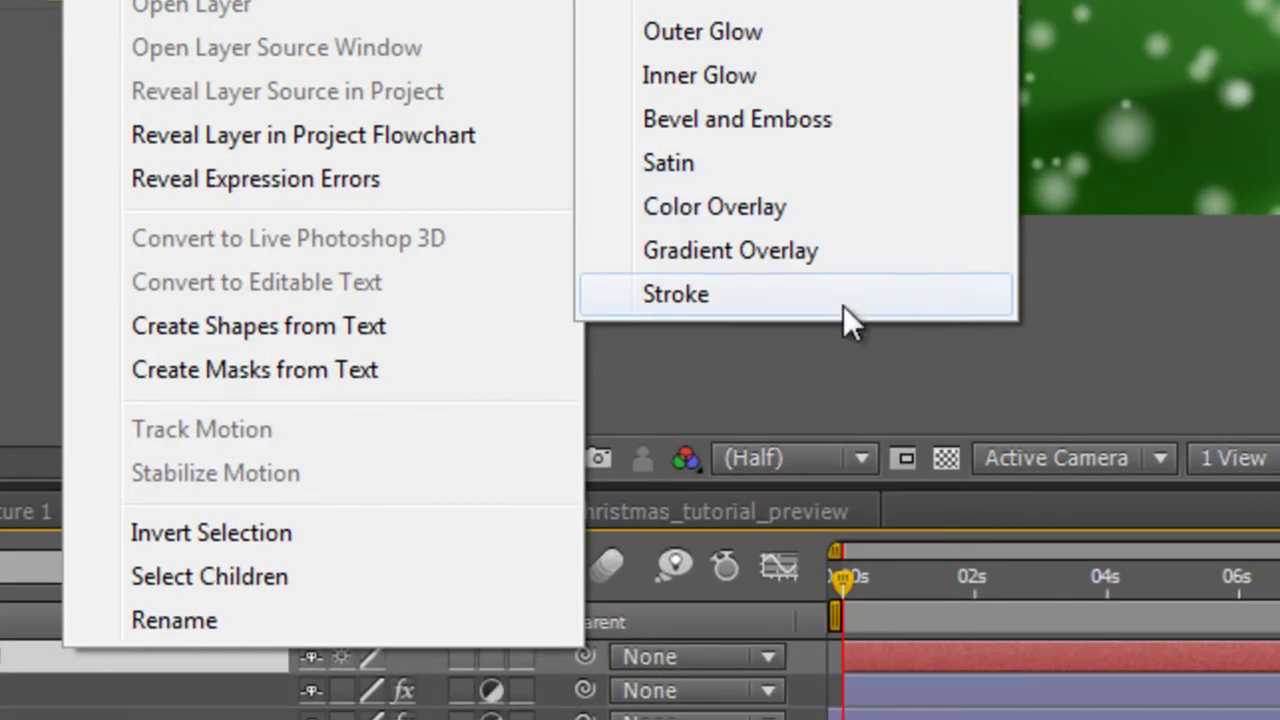
click(843, 305)
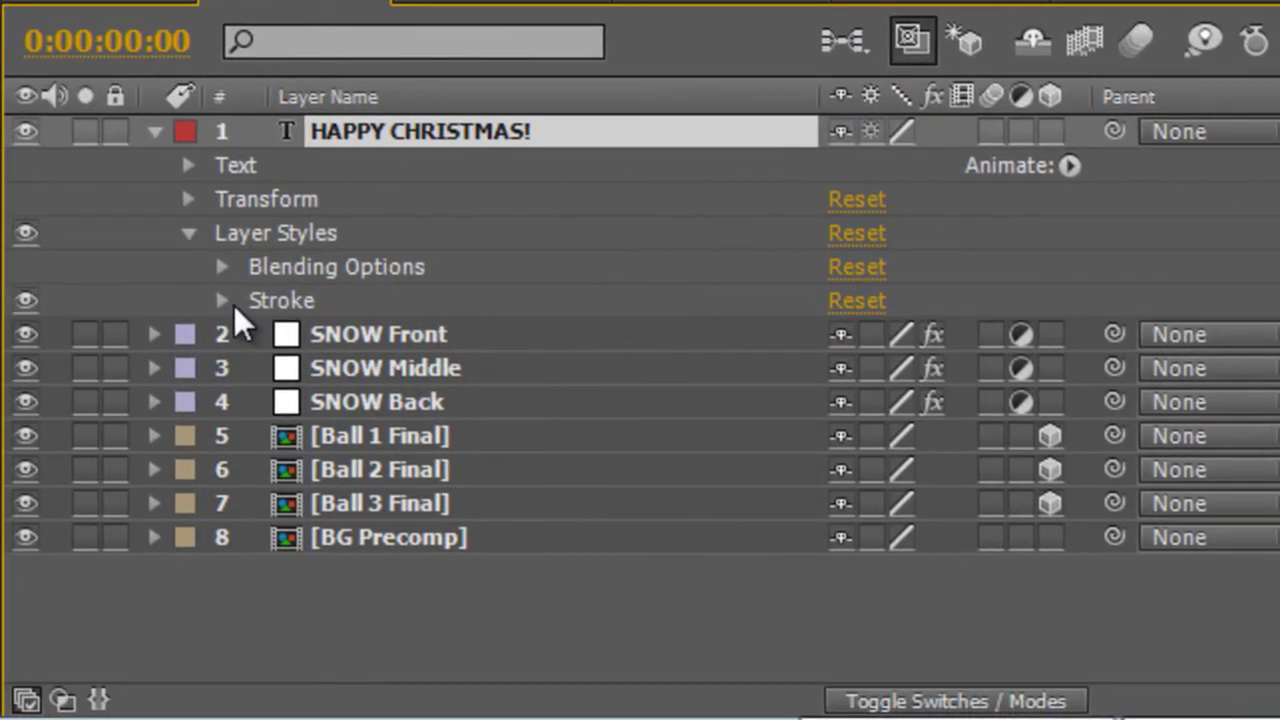
click(223, 300)
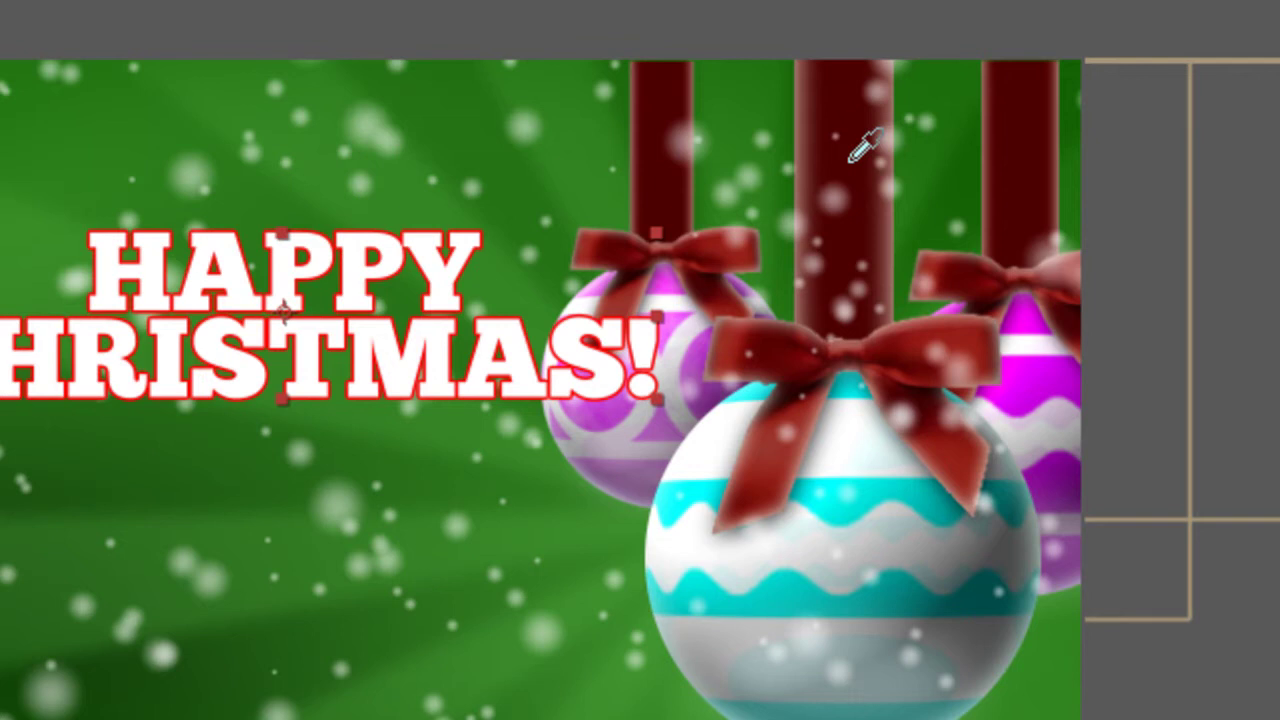
click(850, 160)
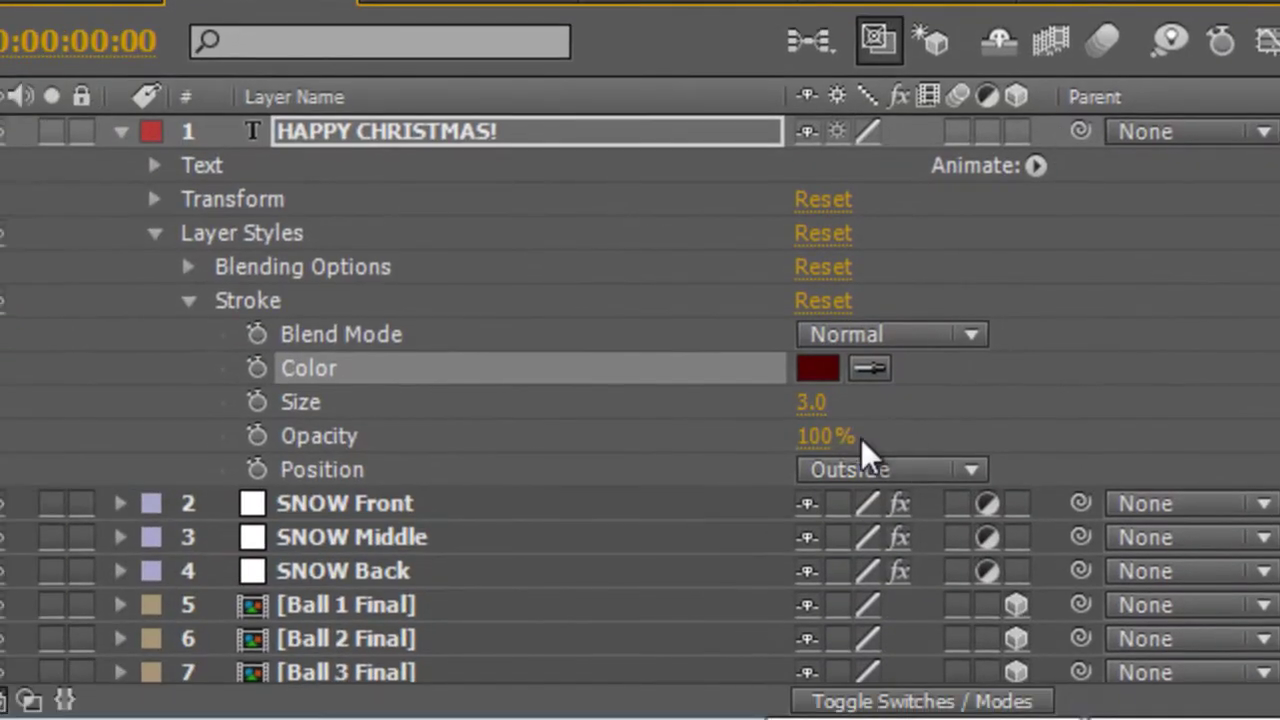
Set the stroke size to 11 and darken its colour to deep red 670C0C
drag(814, 408, 984, 391)
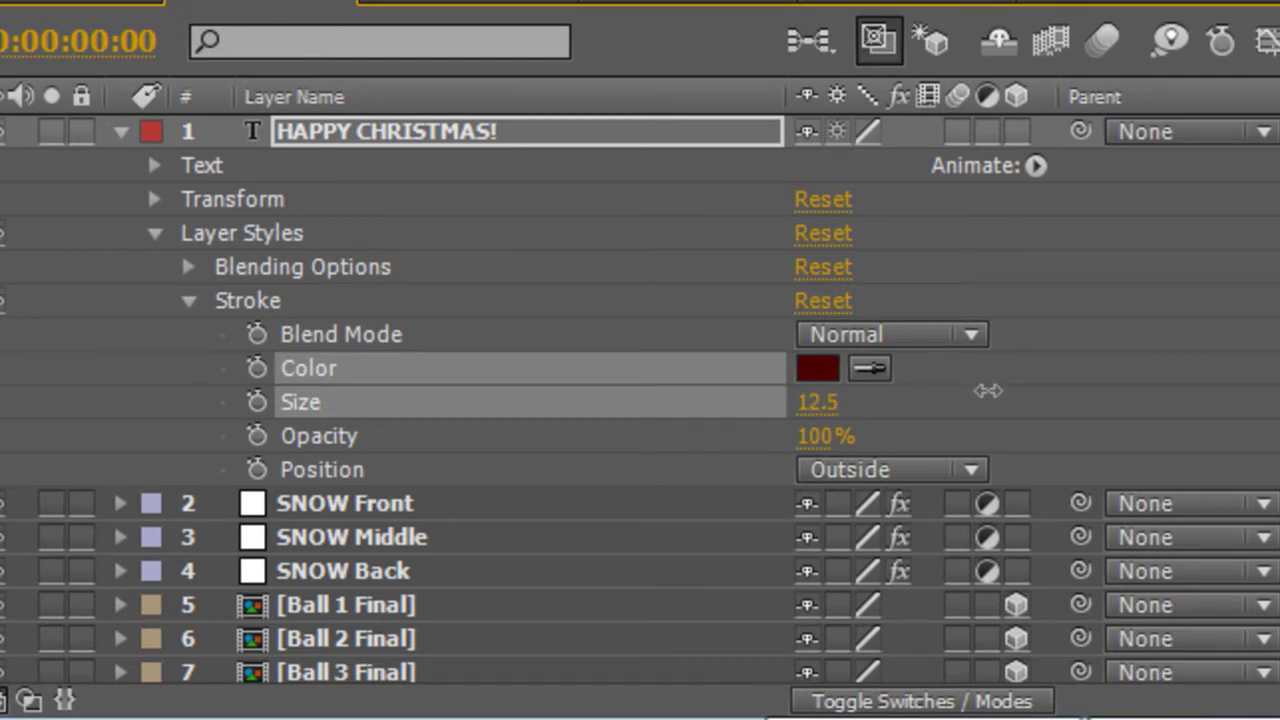
click(818, 405)
text(11)
key(Return)
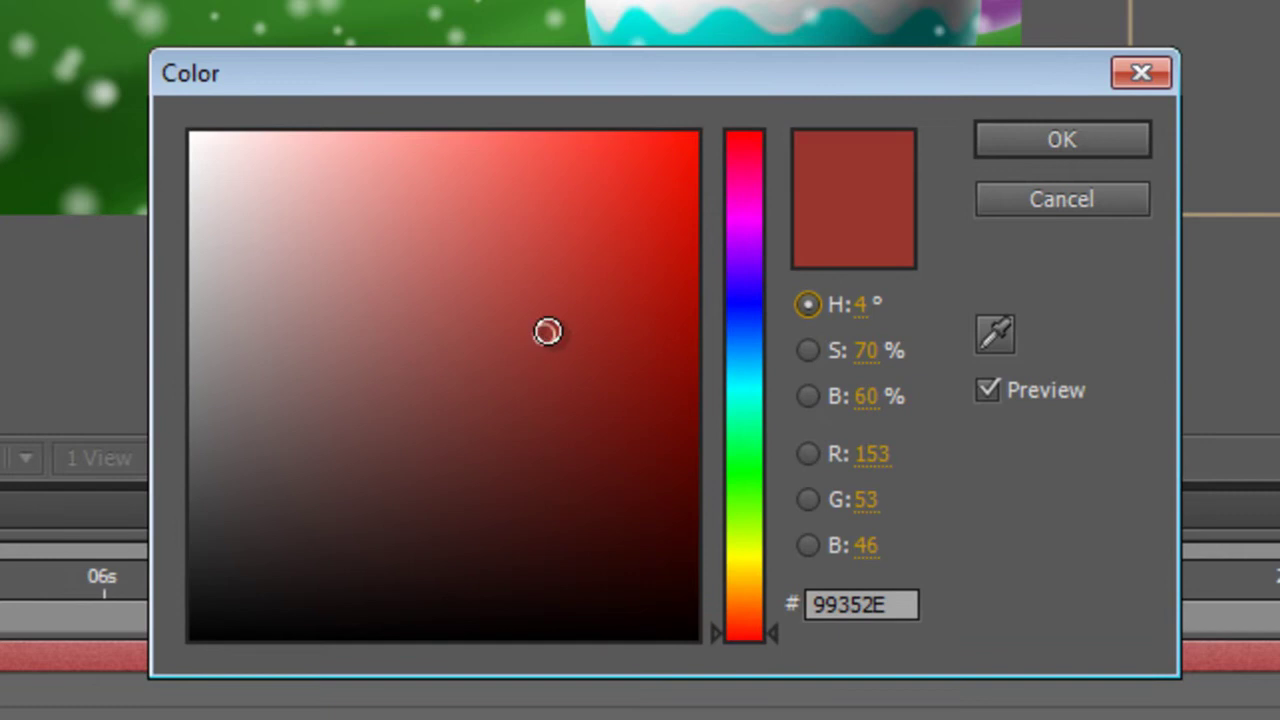
mouse_move(546, 331)
mouse_down()
mouse_move(594, 404)
mouse_move(511, 429)
mouse_move(637, 434)
mouse_up()
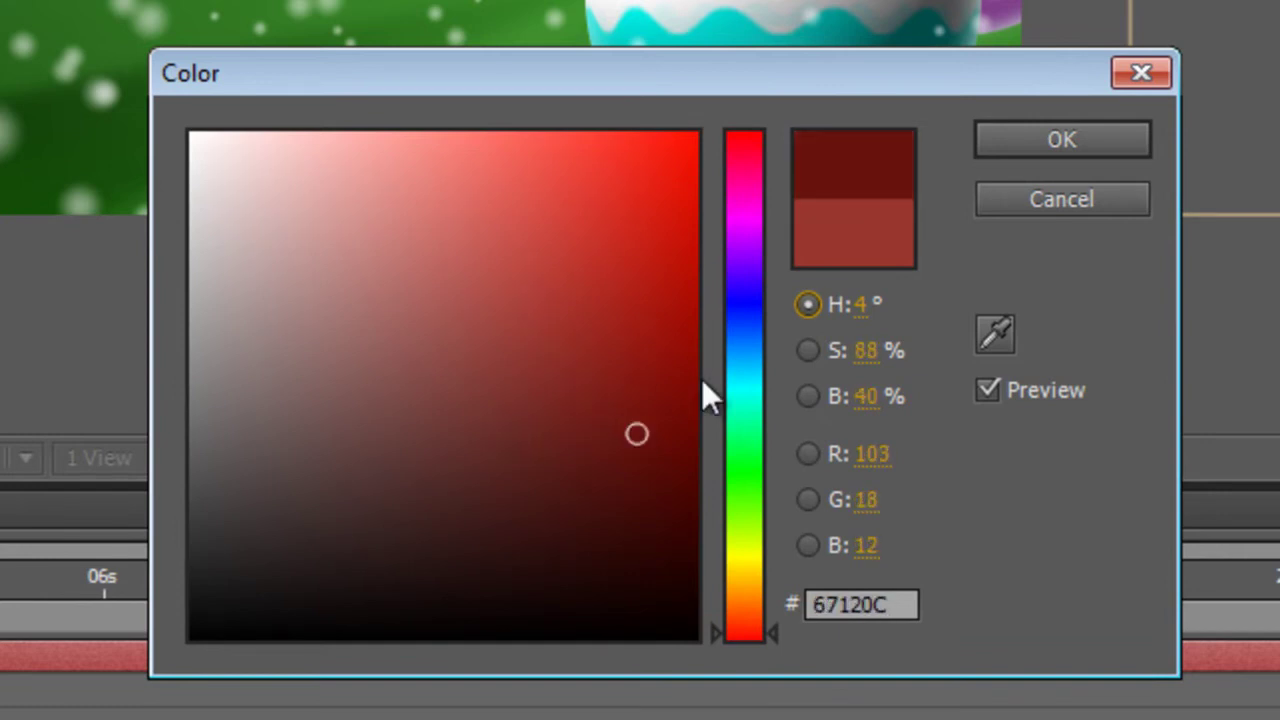
drag(765, 625, 769, 645)
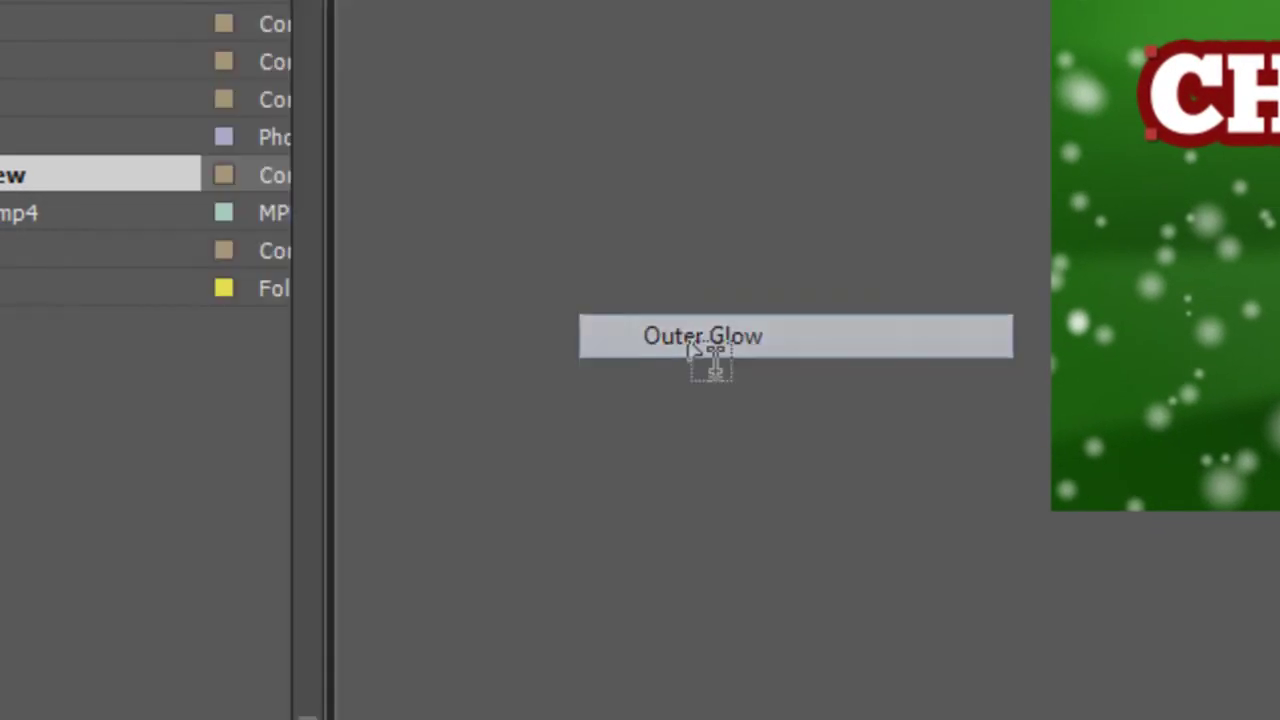
Add an Outer Glow in pale green C9EBC2 to the title and adjust its size
click(700, 340)
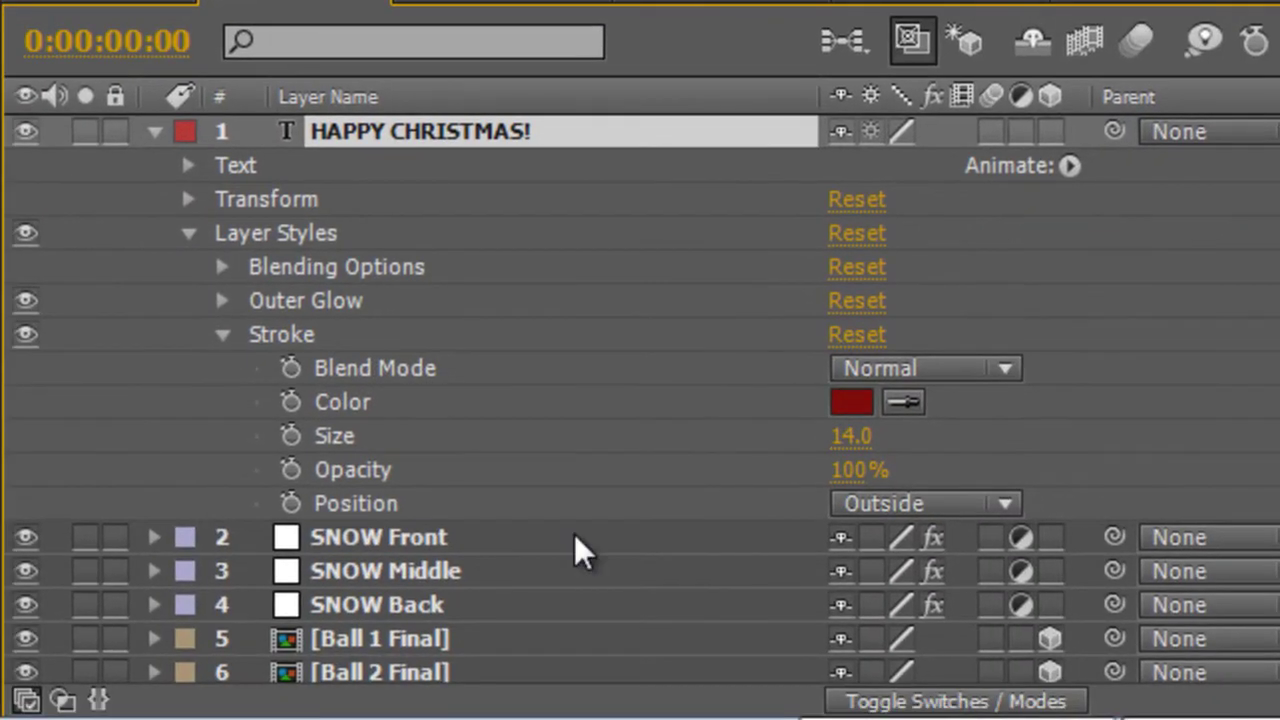
click(223, 299)
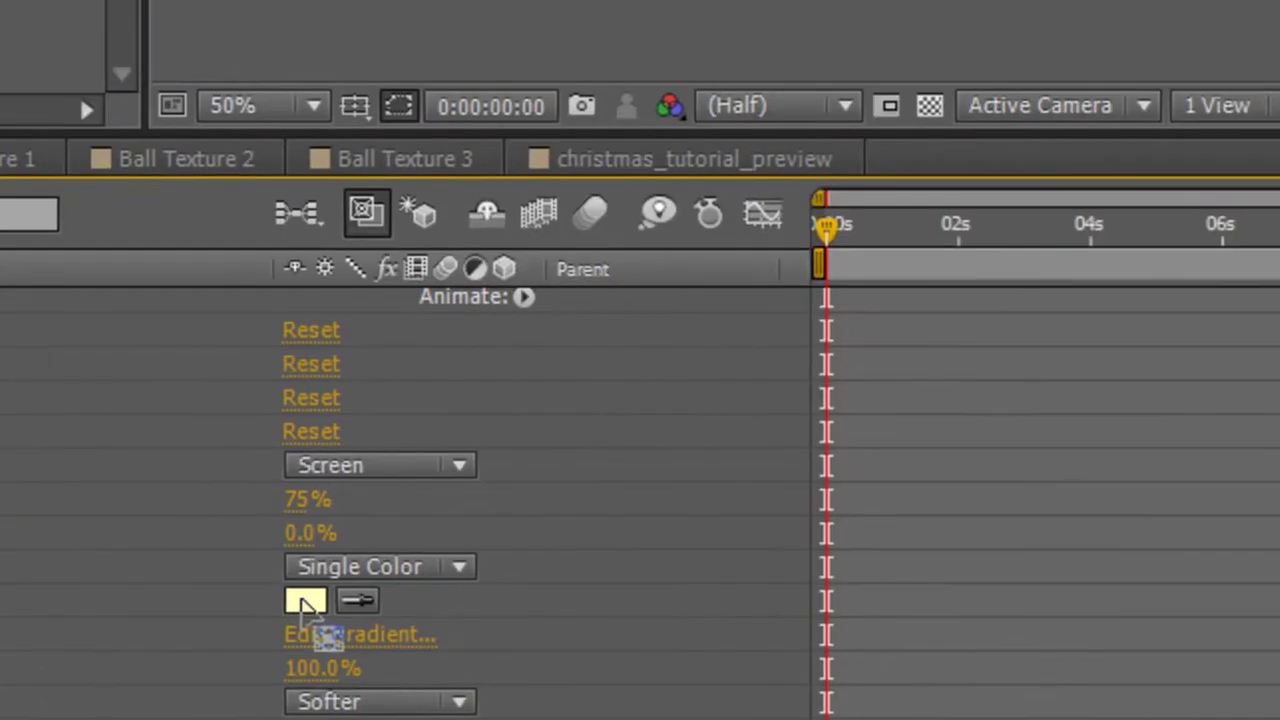
click(845, 428)
click(953, 347)
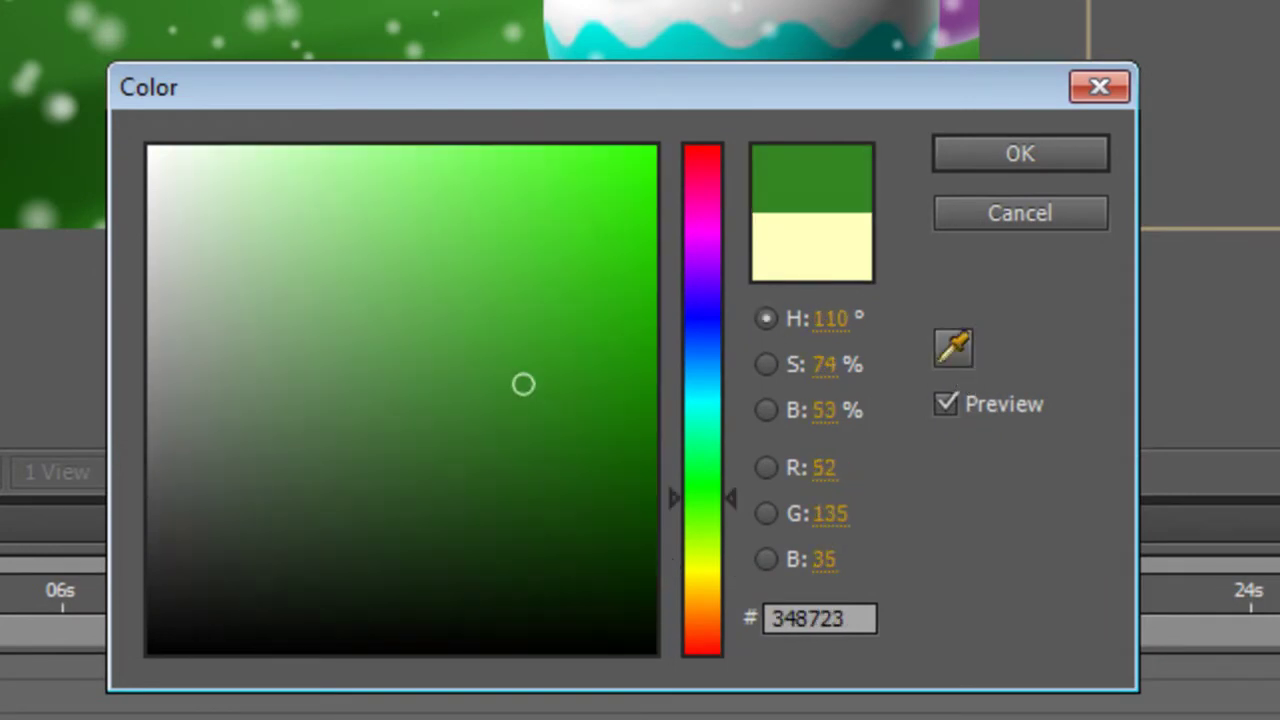
click(538, 402)
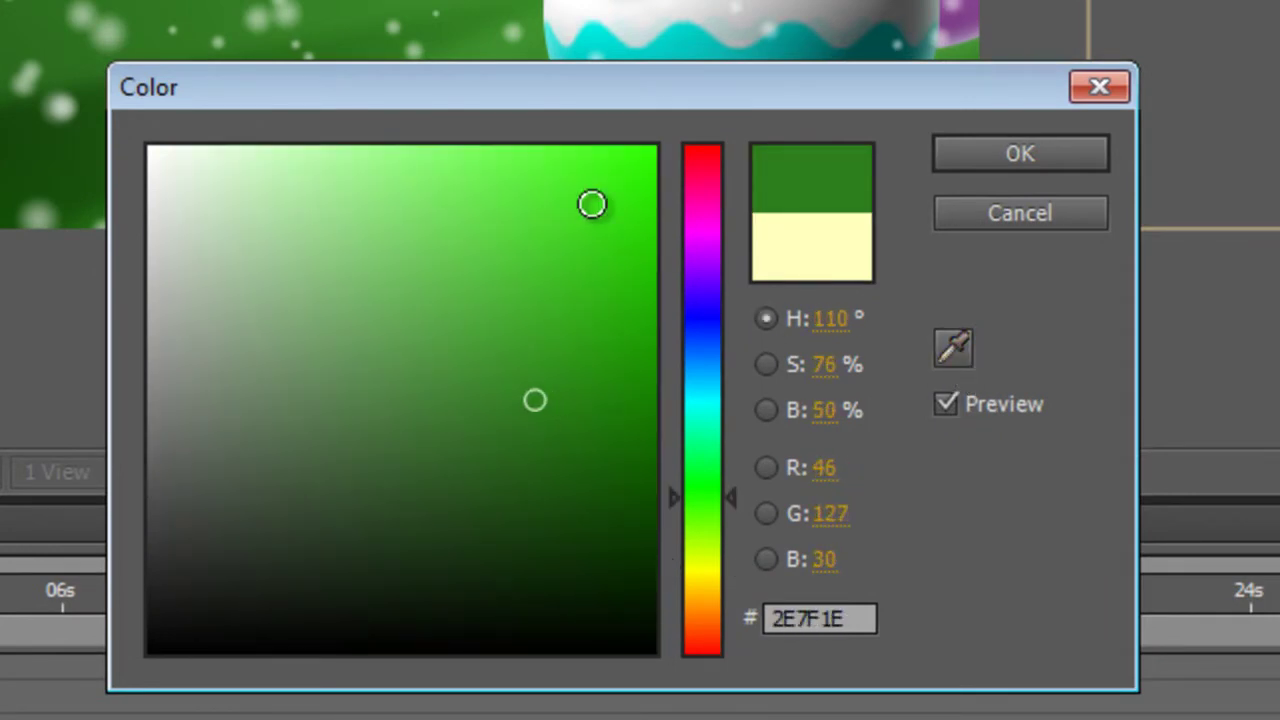
drag(538, 405, 234, 183)
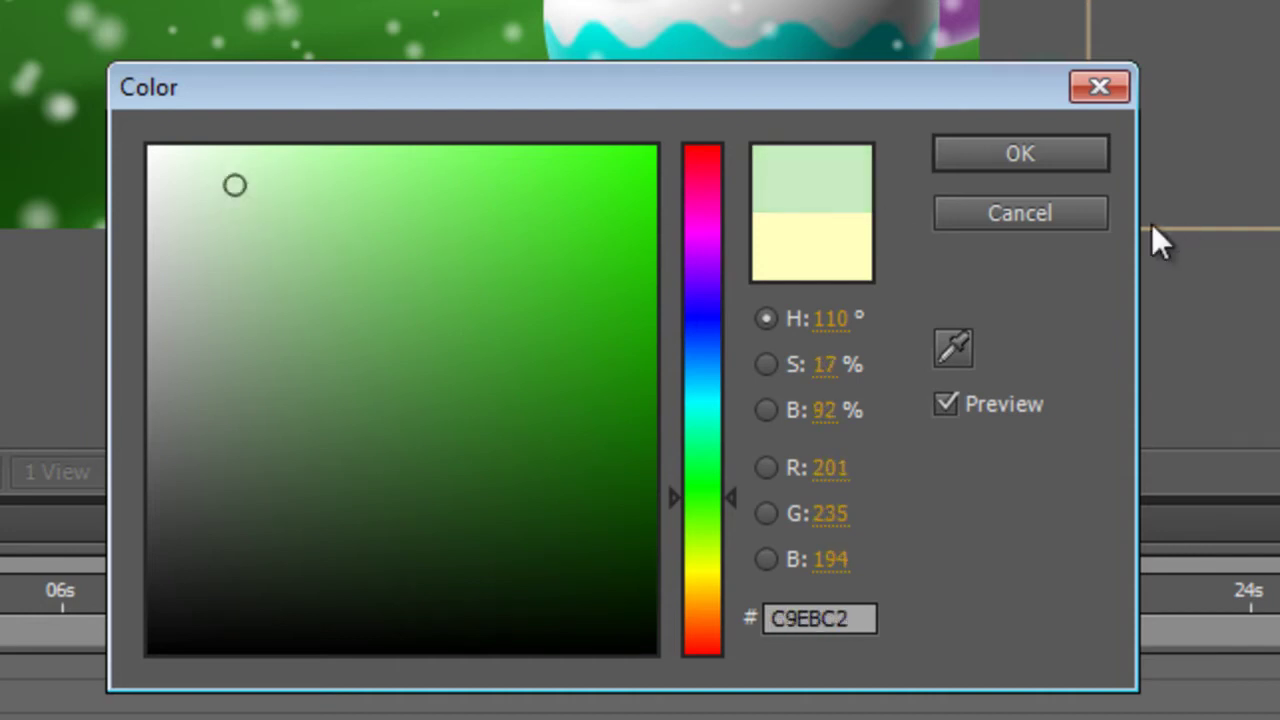
click(1014, 148)
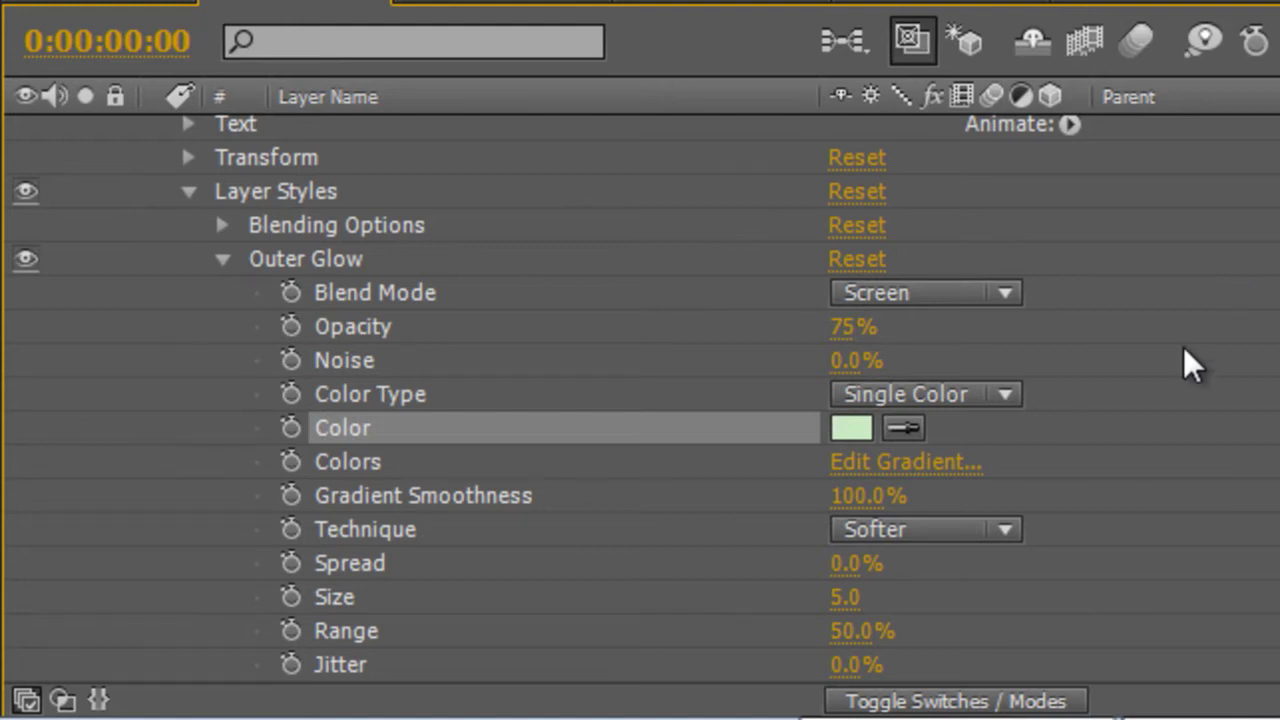
drag(852, 598, 872, 598)
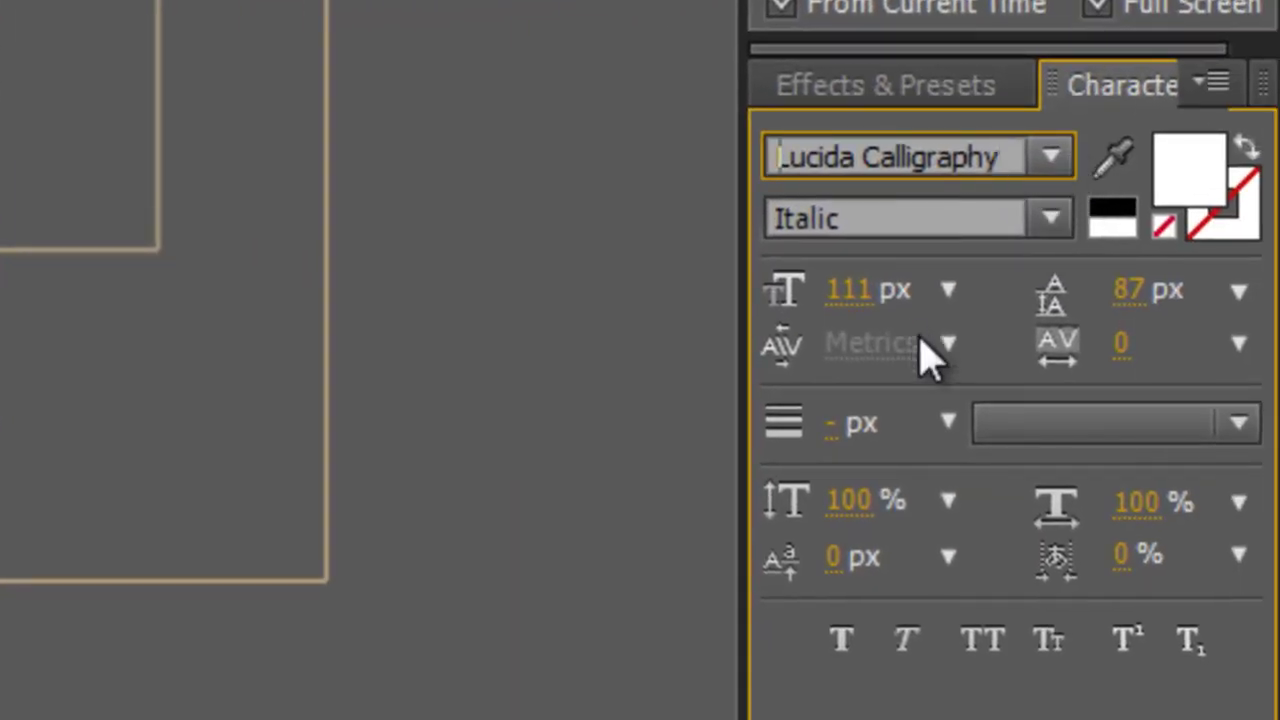
Set the 'from' text kerning to Optical
click(948, 345)
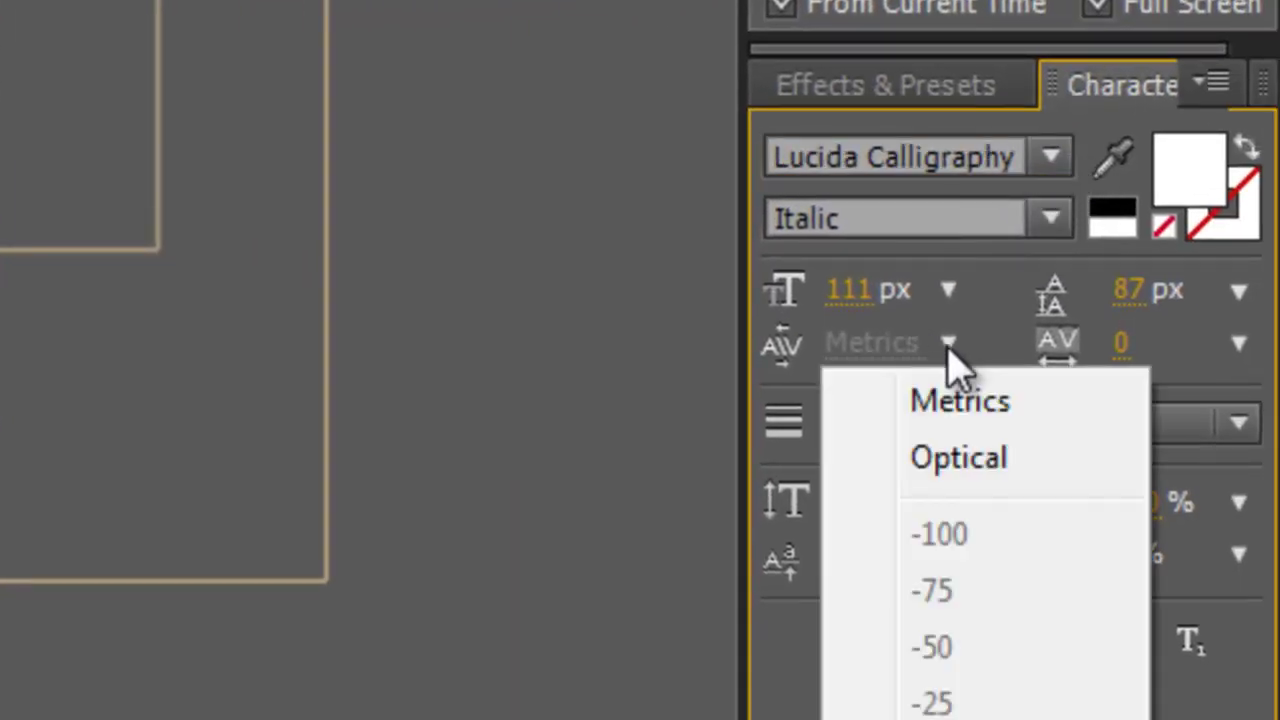
click(957, 460)
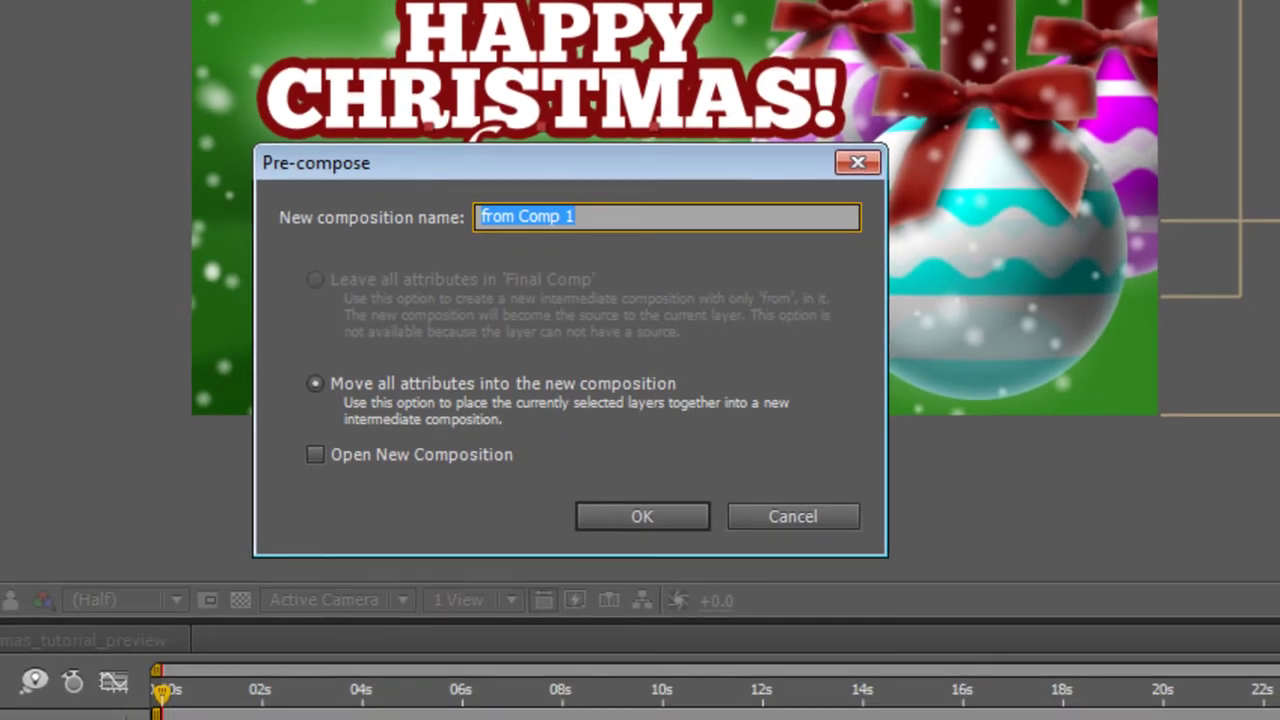
Pre-compose the 'from' text as a new composition named 'from text layer'
text(f)
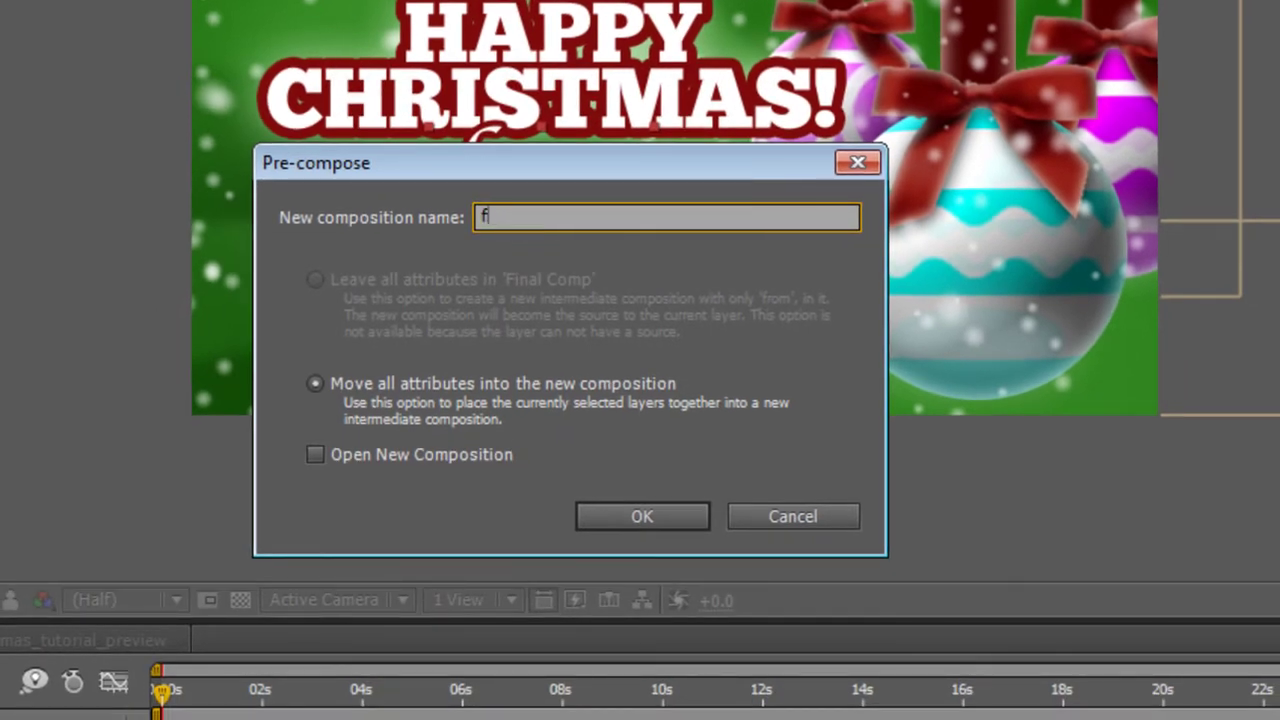
text(rom text layte)
key(BackSpace)
key(BackSpace)
text(er)
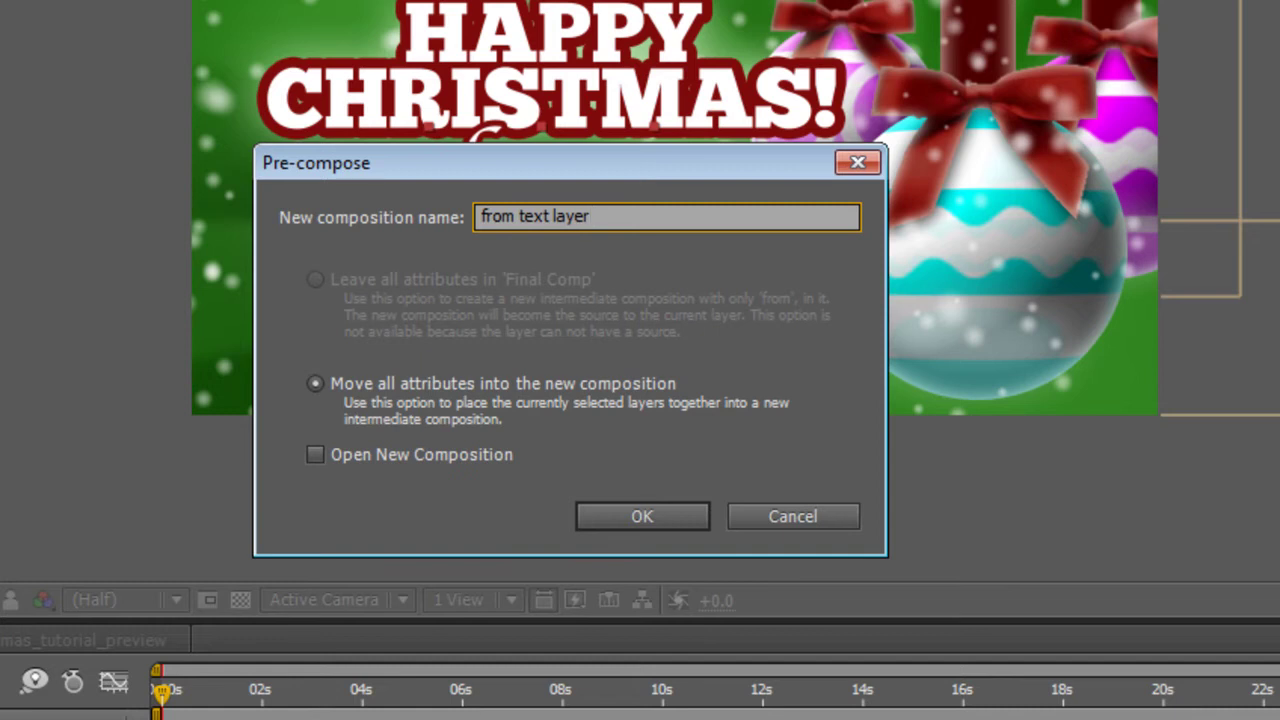
click(654, 512)
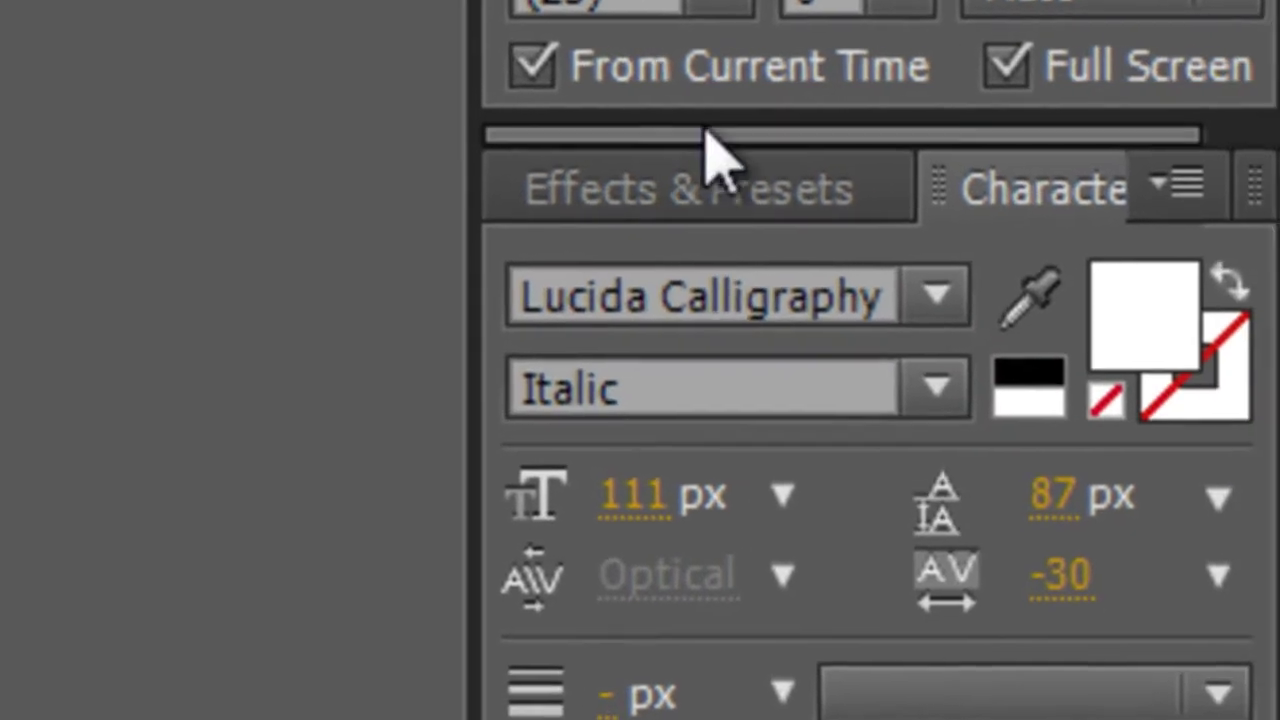
Search Effects & Presets for 'write' to find the Write-on effect
key(ctrl+5)
click(849, 294)
text(write)
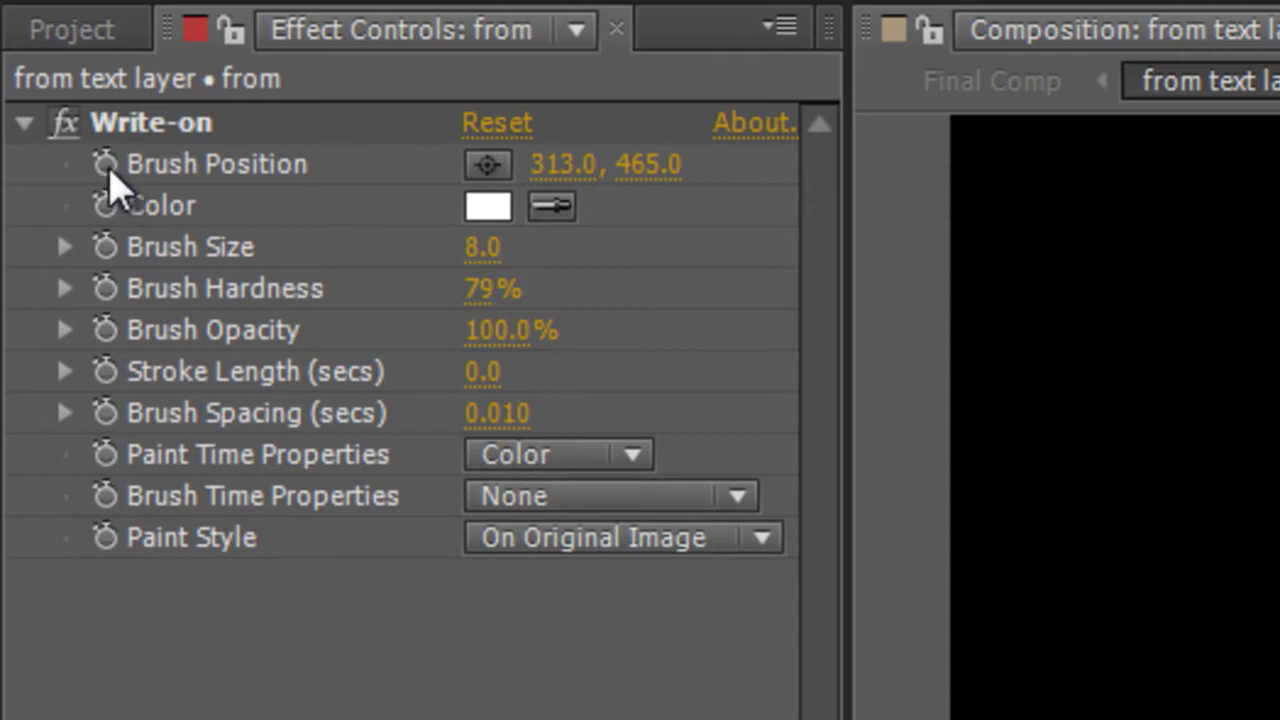
Keyframe Write-on Brush Position at 313, 465 on frame 0, then advance one frame
click(106, 166)
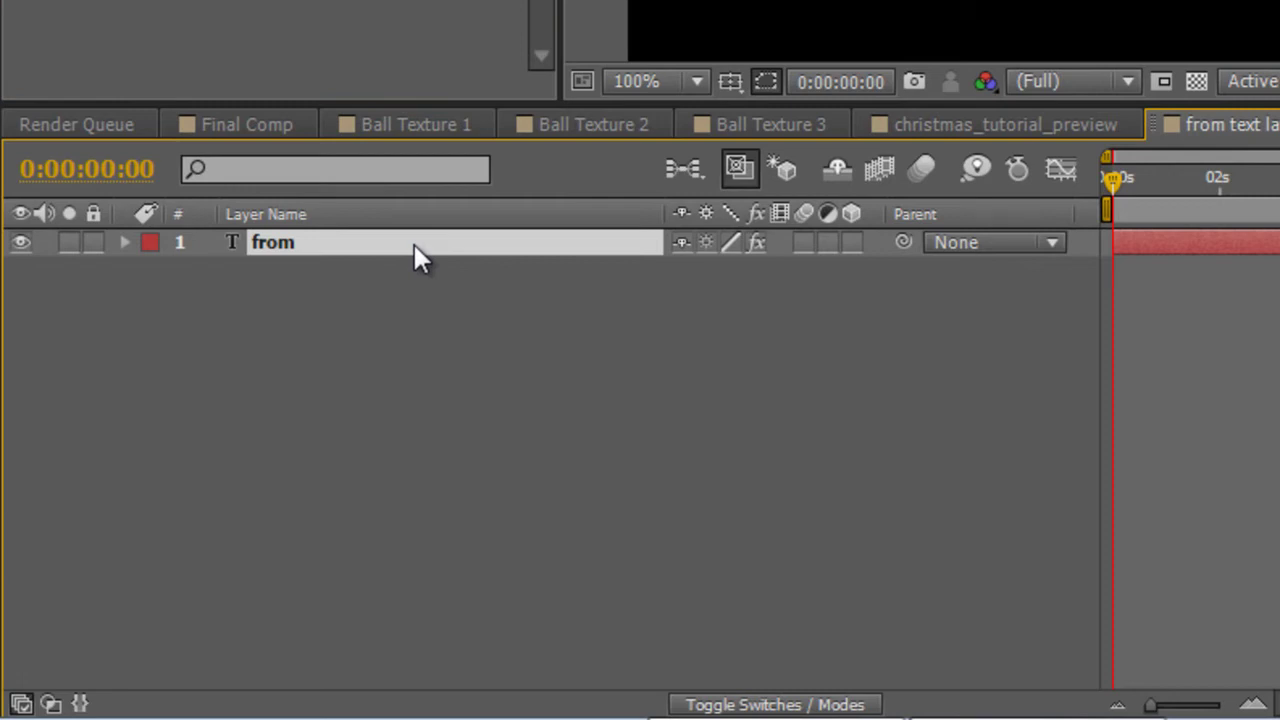
key(u)
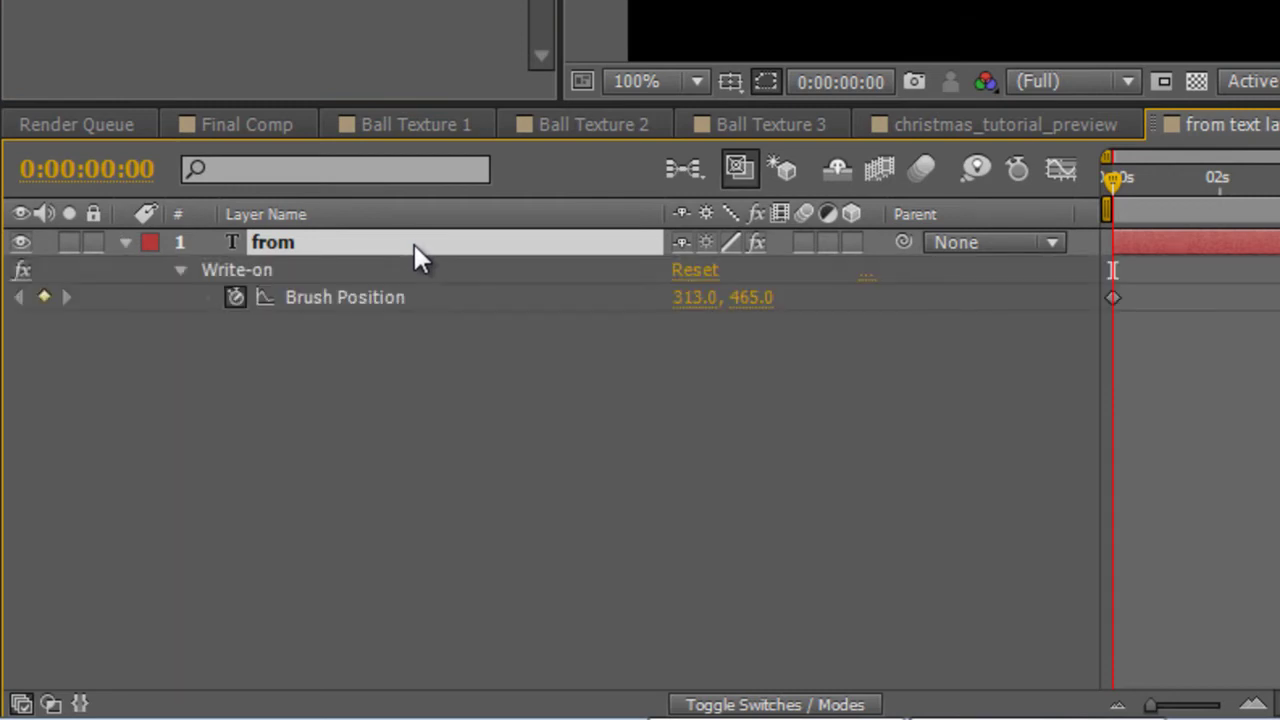
click(415, 248)
click(413, 242)
key(Page_Down)
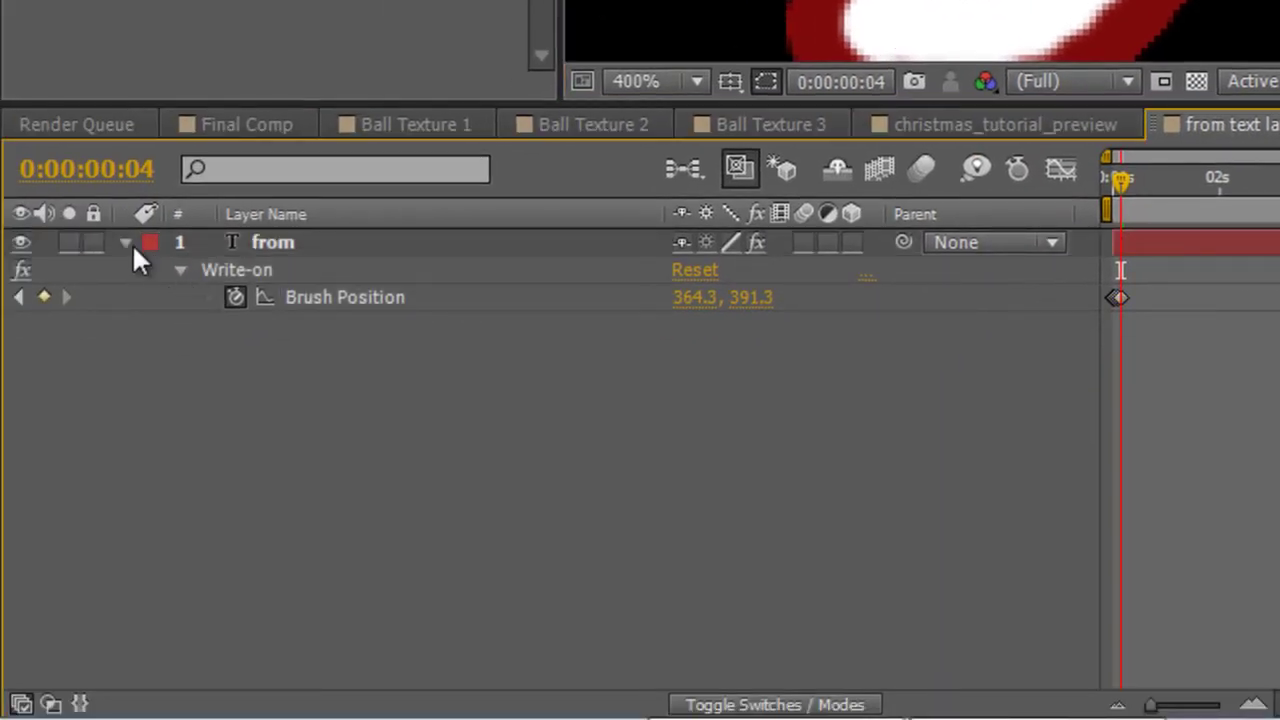
Hide the 'from' text's Layer Styles and show only the keyframed Brush Position
click(121, 241)
click(121, 241)
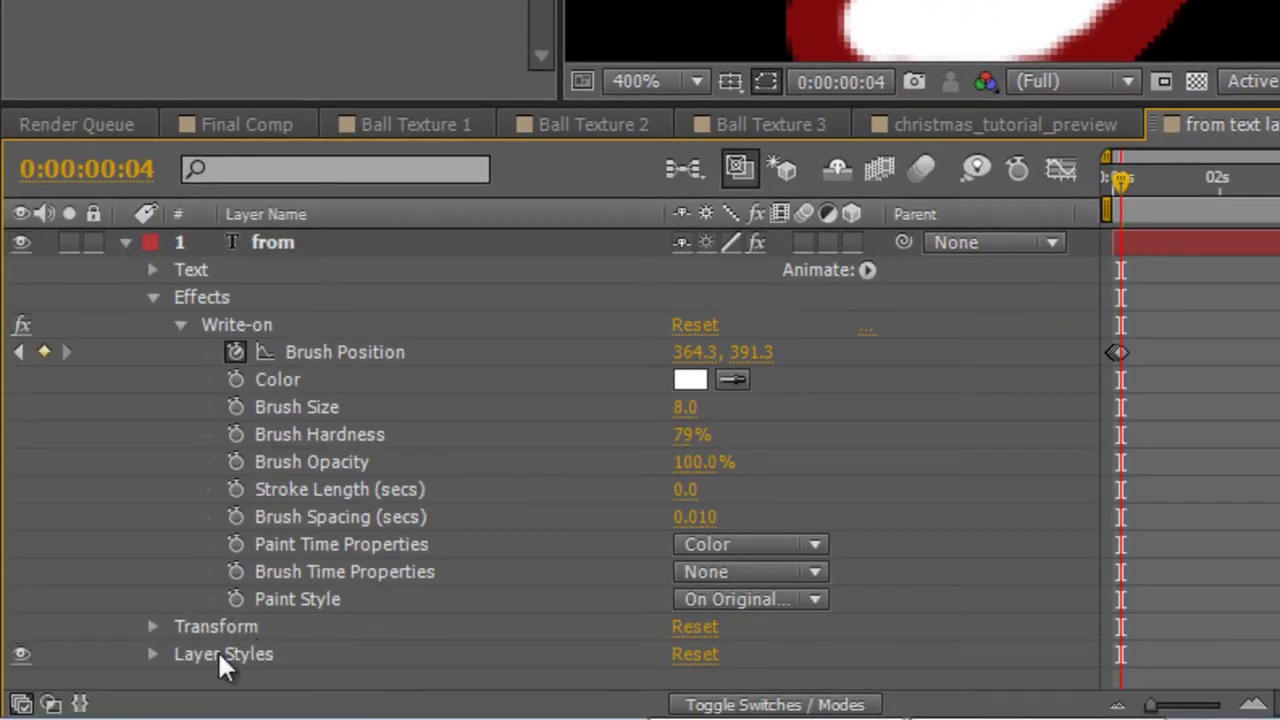
click(20, 655)
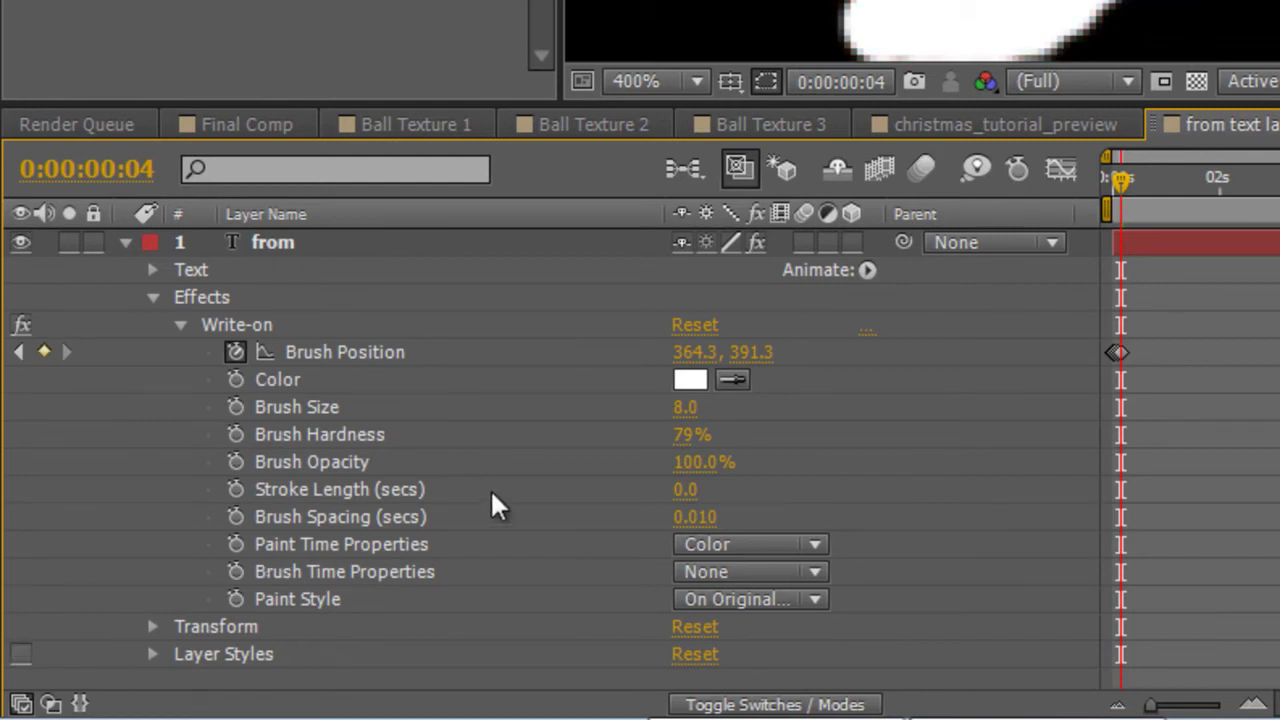
click(442, 462)
click(123, 242)
click(376, 314)
click(369, 240)
key(u)
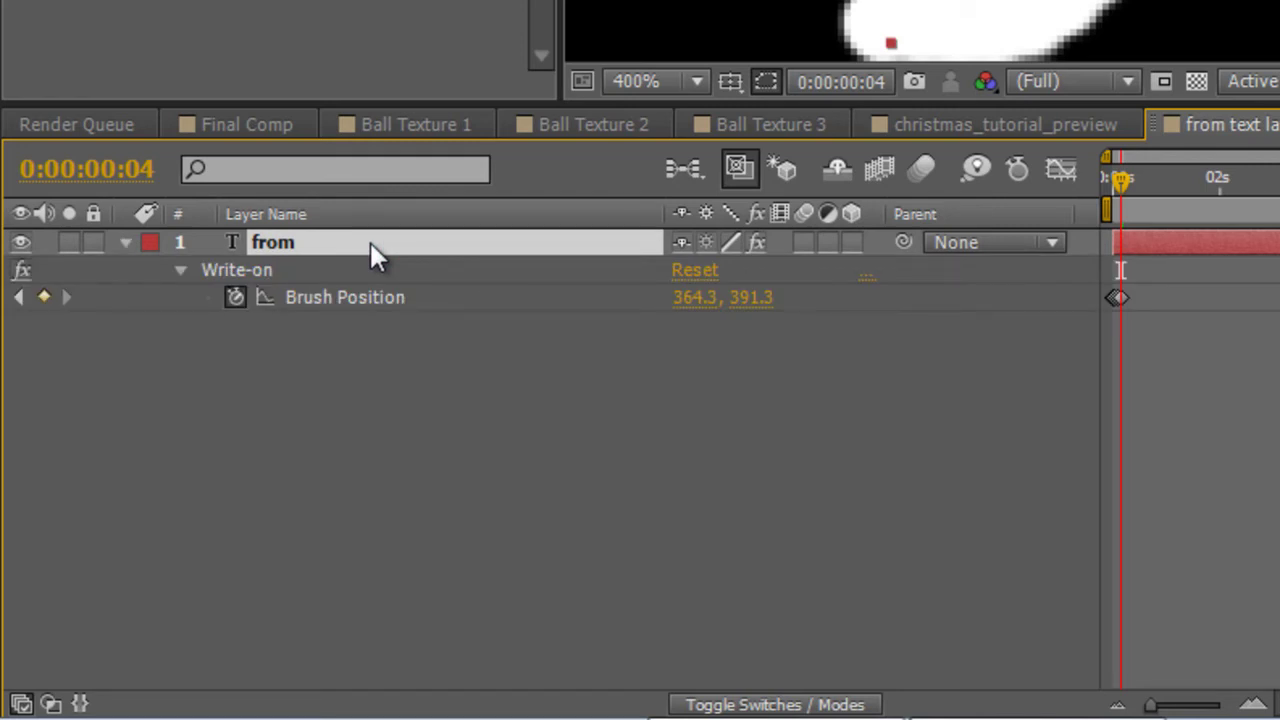
Check the stroke around frames 2–4 and lower Write-on Brush Spacing from 0.010 to 0.006
drag(1121, 180, 1210, 186)
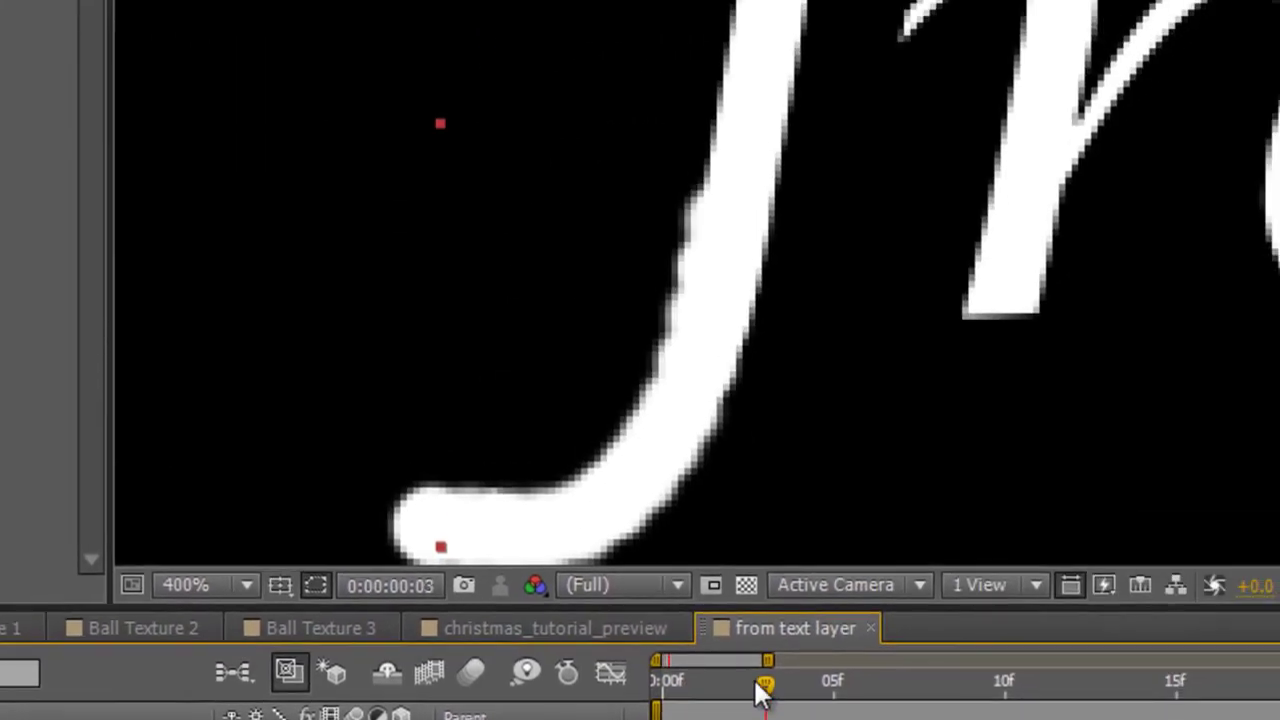
mouse_move(760, 690)
mouse_down()
mouse_move(794, 686)
mouse_move(737, 691)
mouse_move(800, 688)
mouse_move(676, 680)
mouse_move(793, 685)
mouse_up()
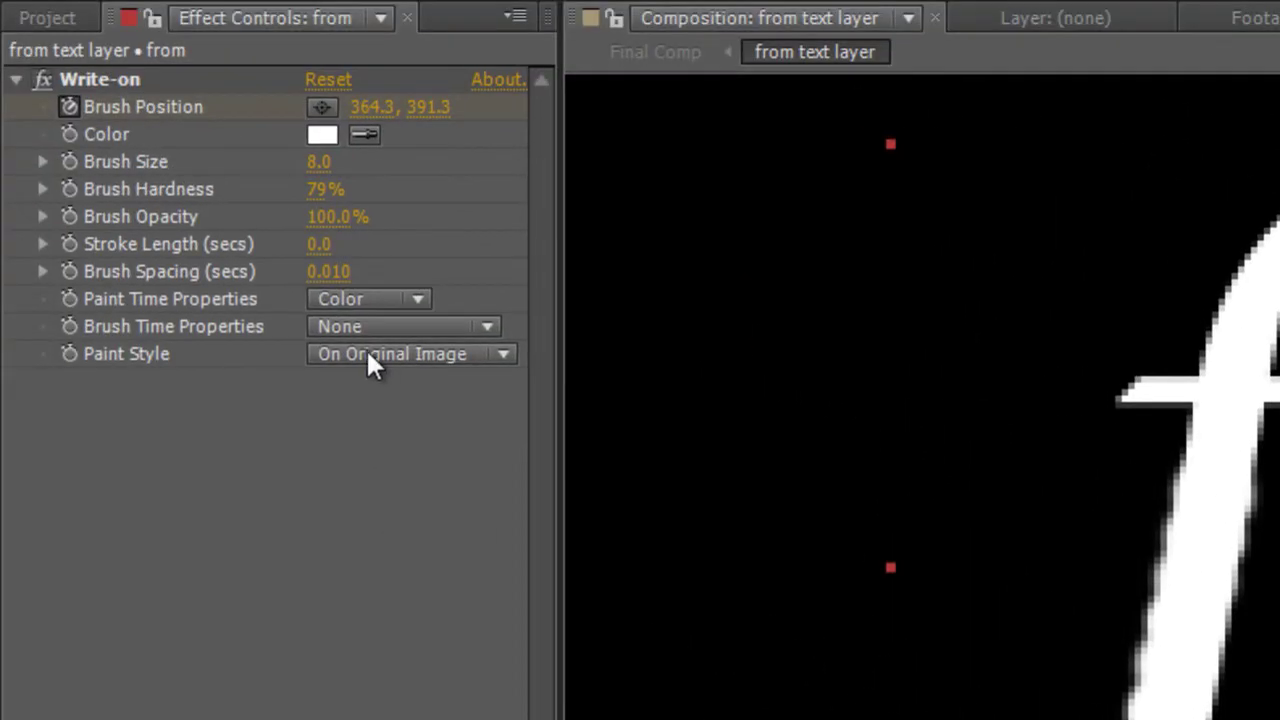
click(338, 271)
mouse_move(340, 271)
mouse_down()
mouse_move(371, 270)
mouse_move(268, 263)
mouse_move(278, 322)
mouse_up()
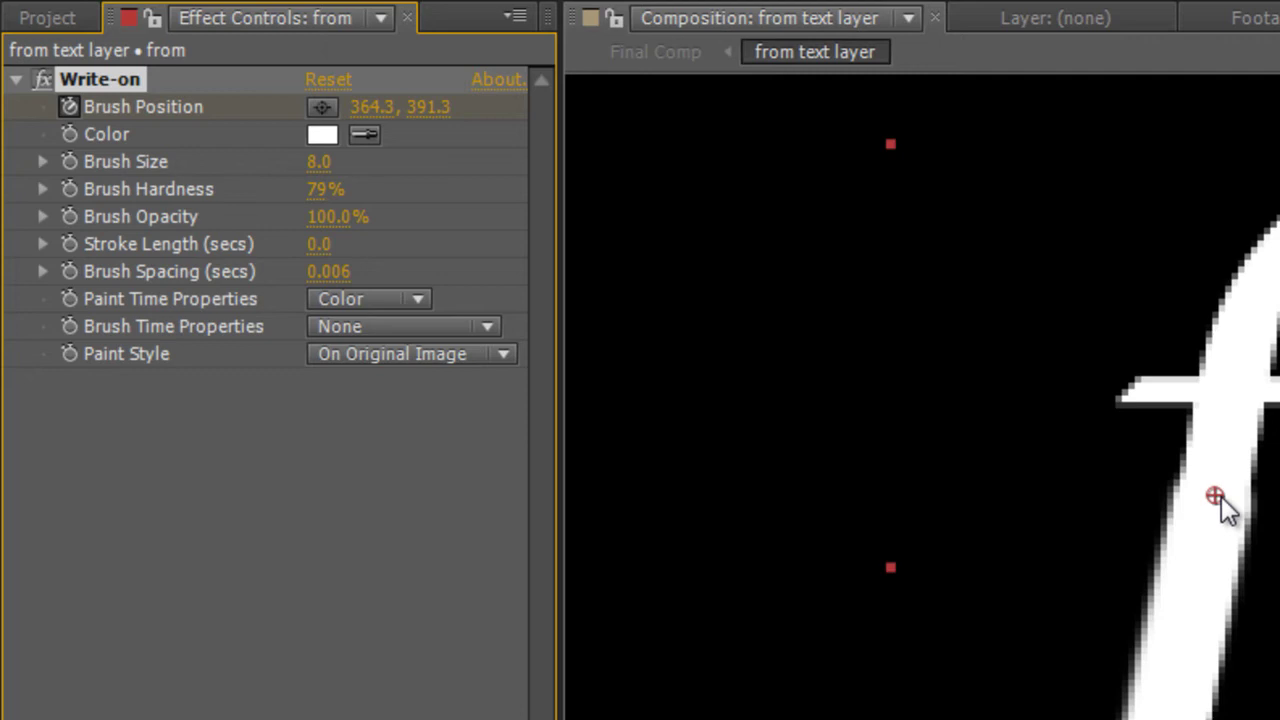
Move the Write-on brush along the f's stroke up to its top hook
mouse_move(1221, 496)
mouse_down()
mouse_move(1250, 300)
mouse_move(1273, 267)
mouse_up()
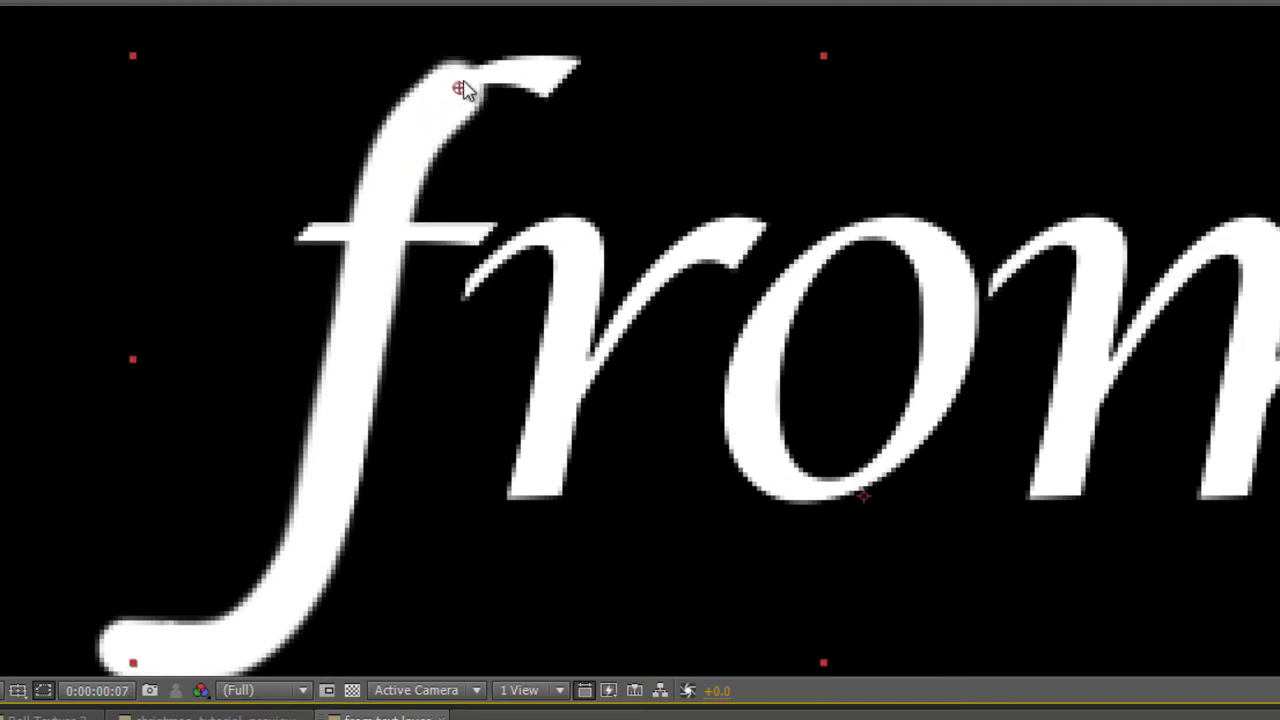
mouse_move(467, 87)
mouse_down()
mouse_move(543, 63)
mouse_move(569, 77)
mouse_move(322, 192)
mouse_move(286, 237)
mouse_move(477, 229)
mouse_move(454, 290)
mouse_move(502, 246)
mouse_move(575, 236)
mouse_move(563, 374)
mouse_move(526, 488)
mouse_move(576, 418)
mouse_move(606, 330)
mouse_up()
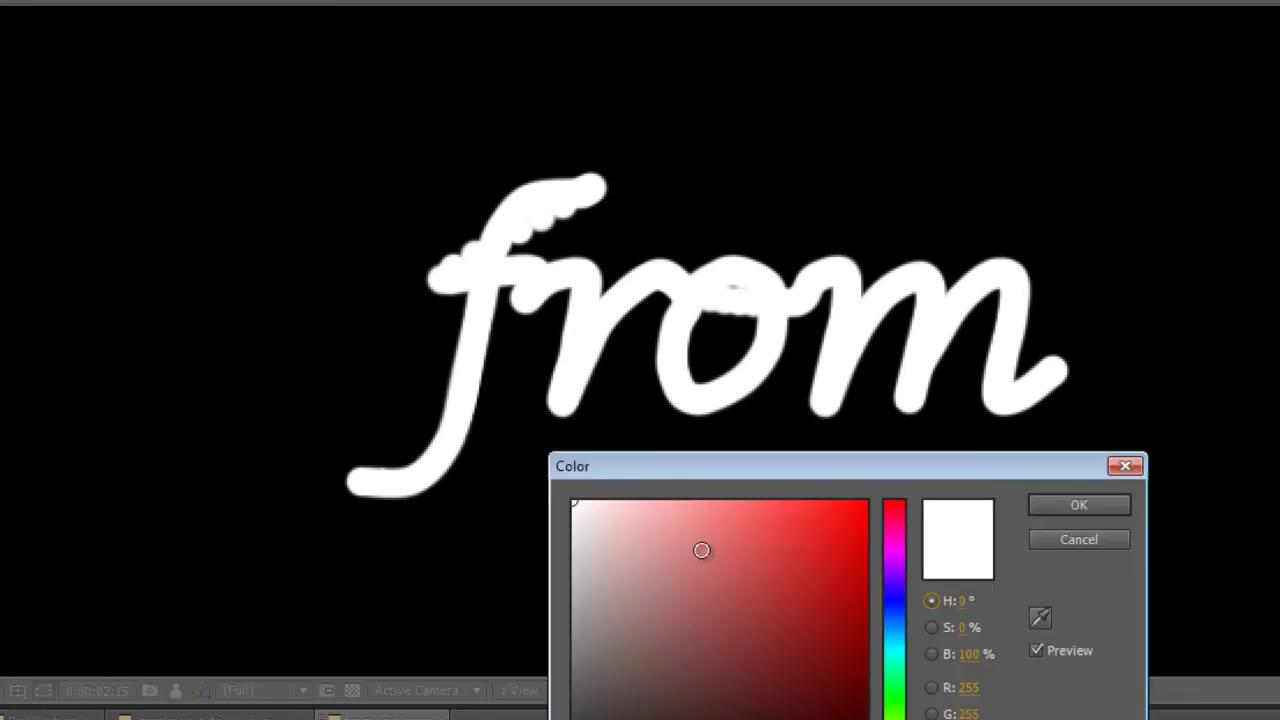
Make the Write-on brush pure red and set Paint Style to Reveal Original Image
click(854, 504)
click(1078, 504)
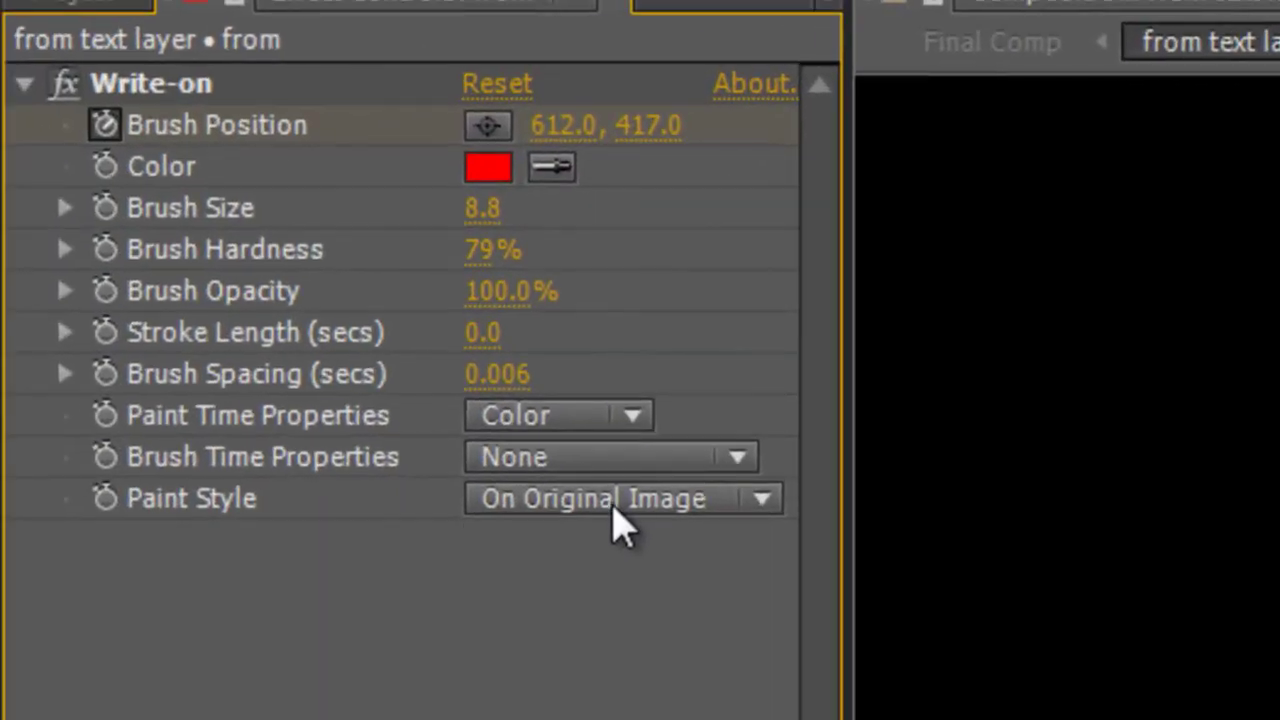
click(613, 500)
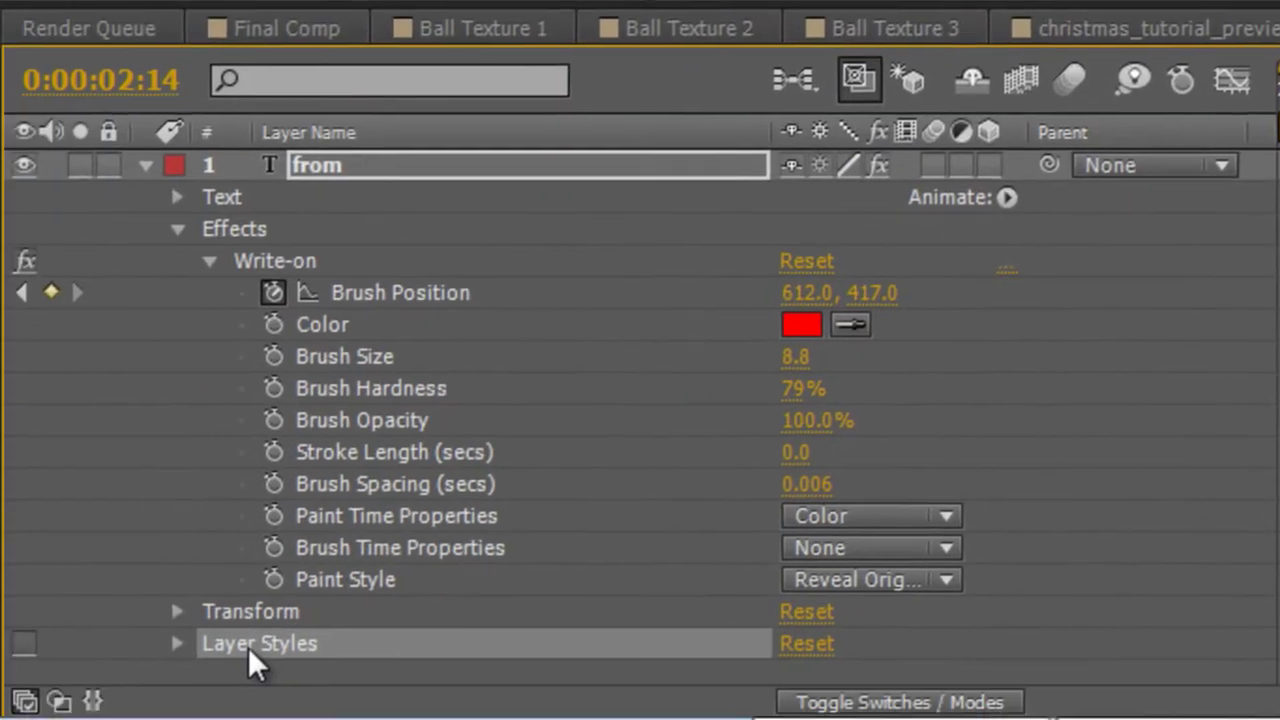
Delete the 'from' text's Layer Styles and collapse the layer
key(Delete)
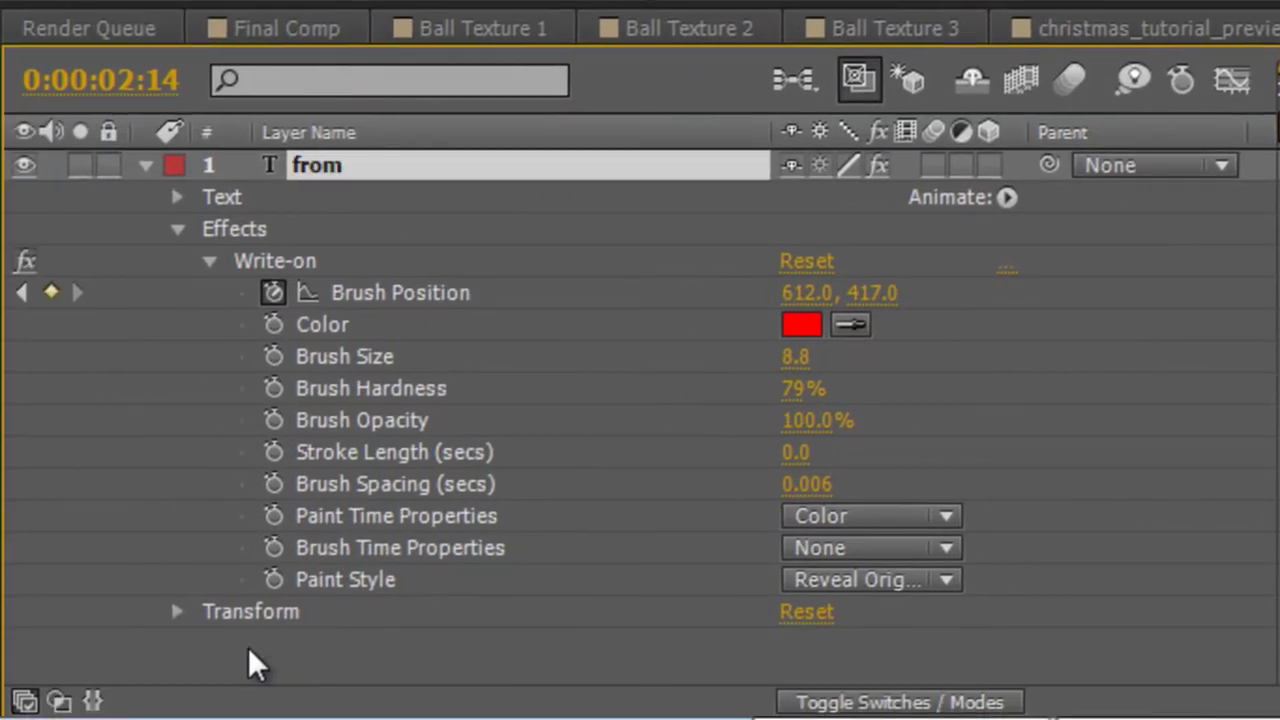
click(356, 648)
click(145, 163)
click(145, 165)
click(420, 489)
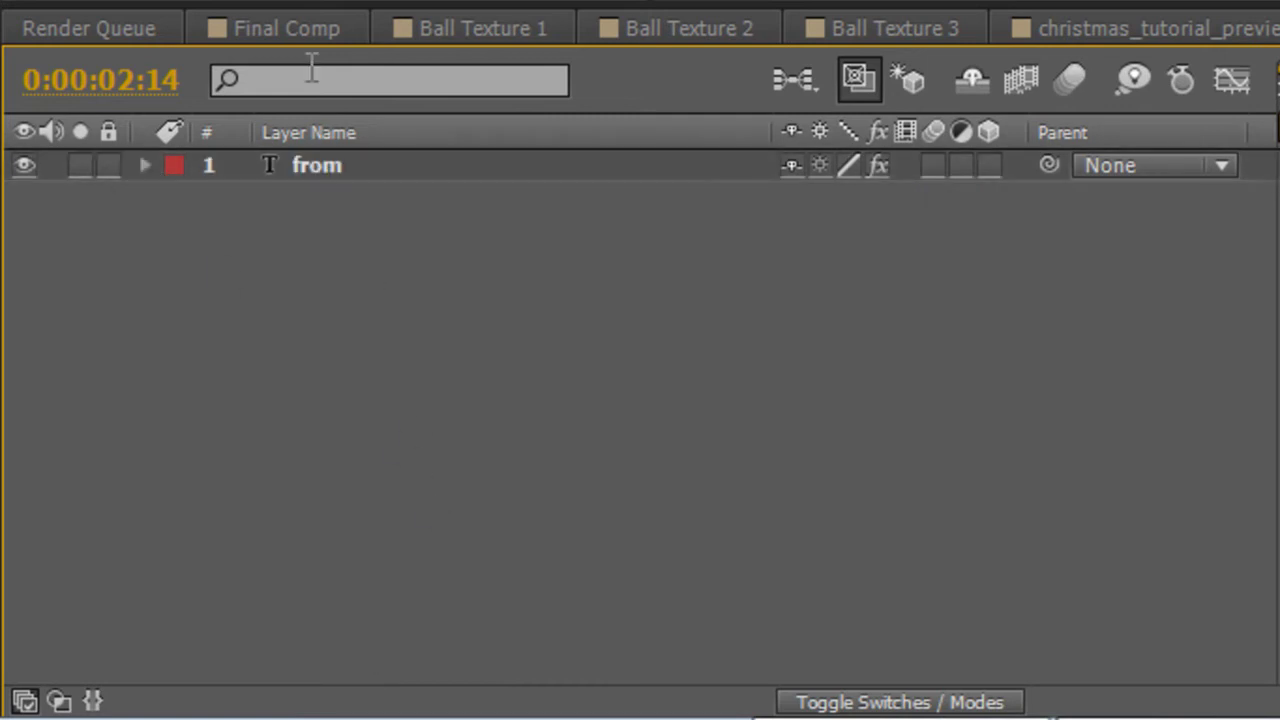
Return to Final Comp at the timeline start and check the from text layer
click(300, 33)
key(Home)
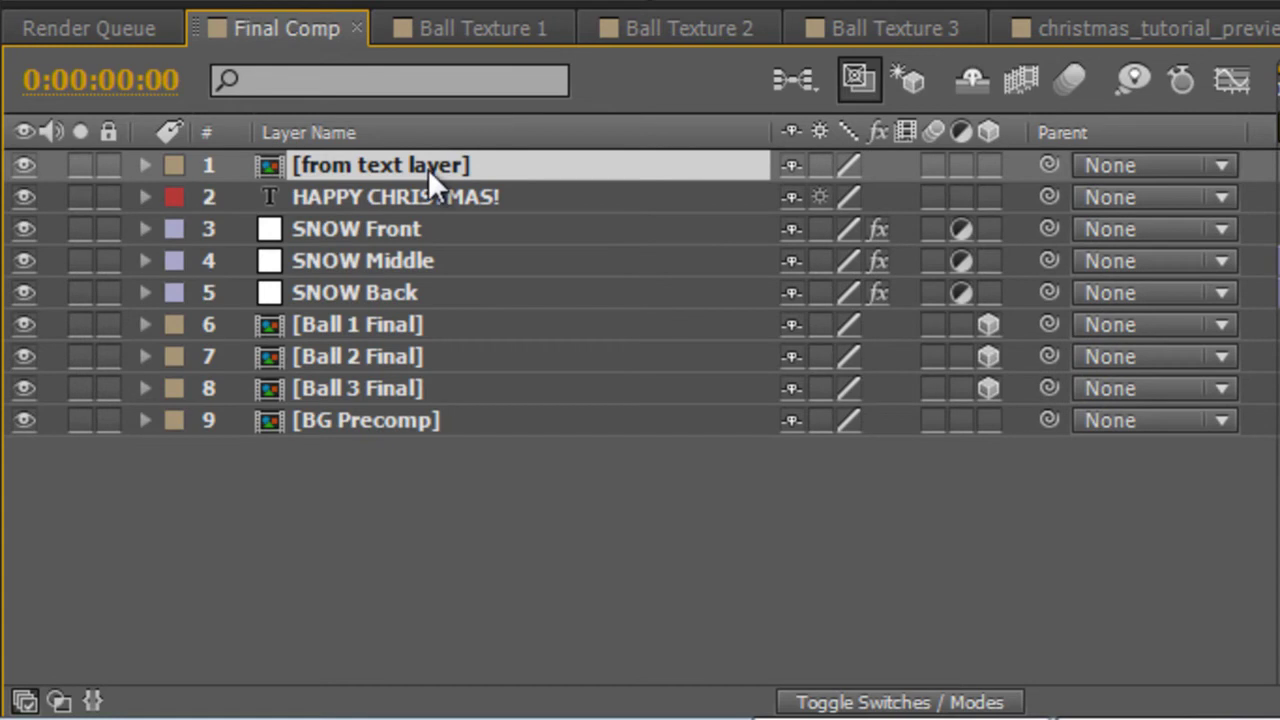
key(Return)
key(Return)
click(147, 163)
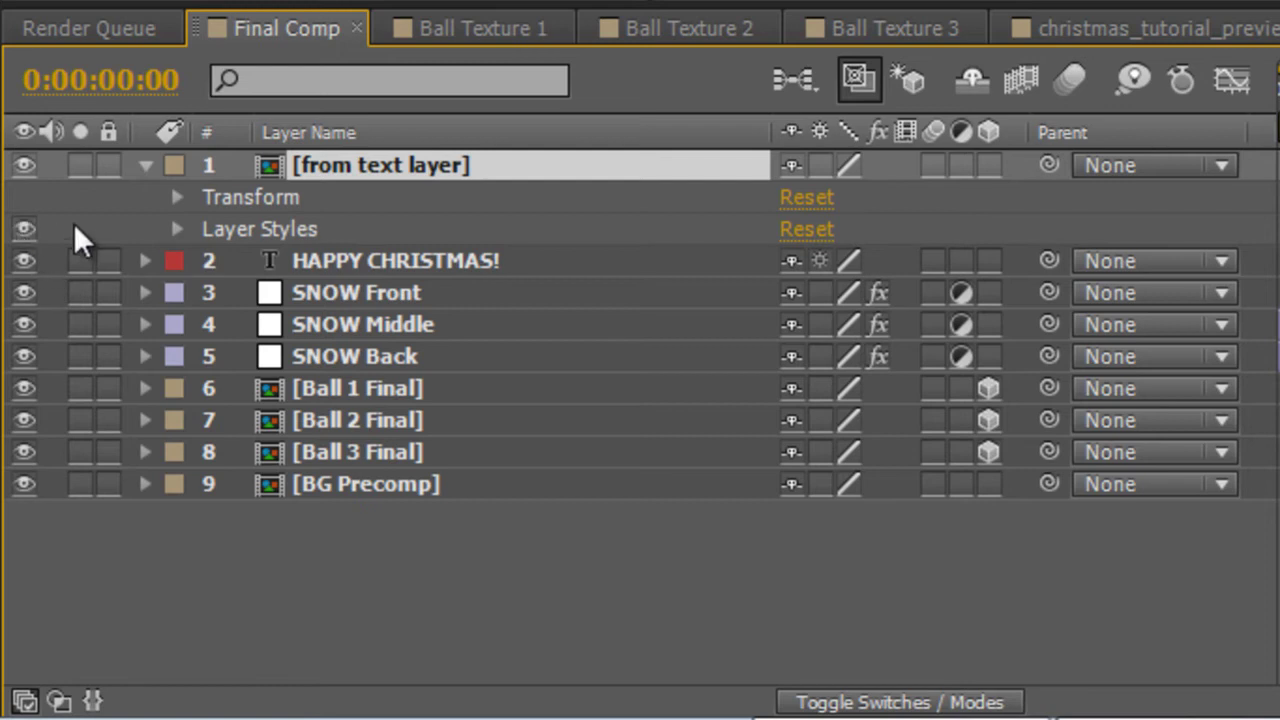
click(98, 233)
click(144, 162)
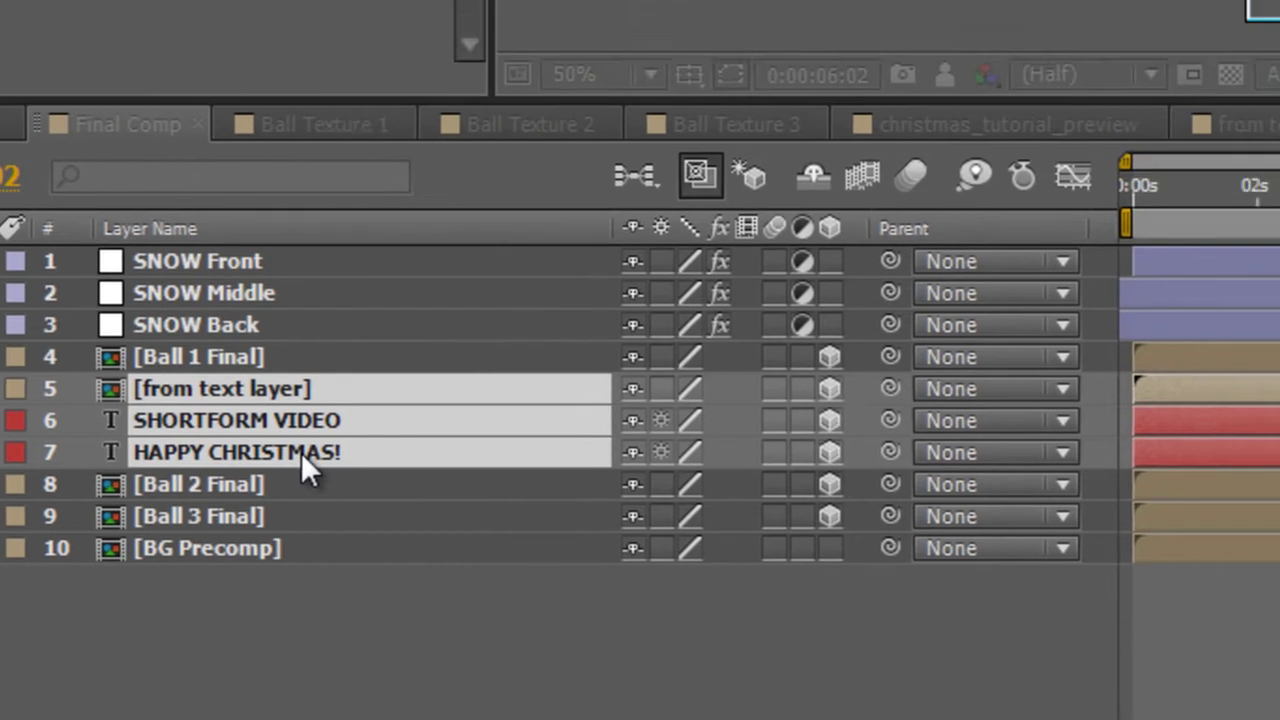
Pre-compose the three text layers into 'Text Group Precomp'
key(ctrl+shift+c)
text(Text Group )
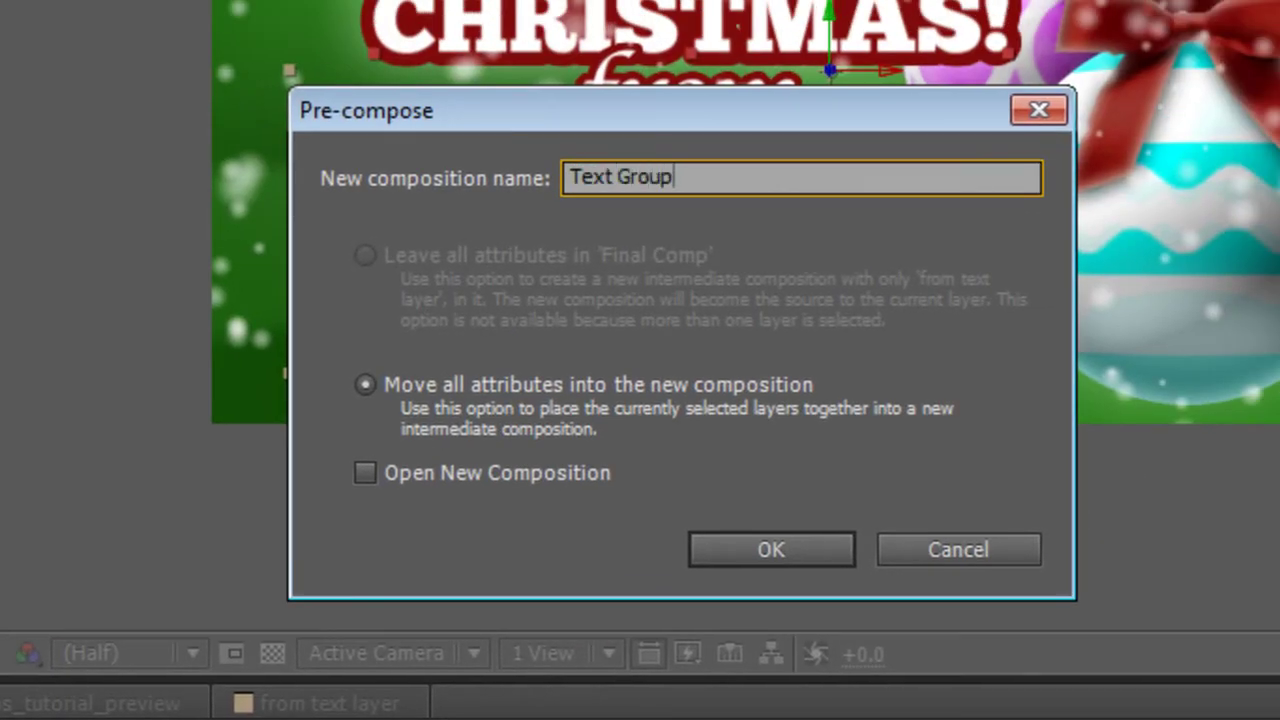
text(Precomp)
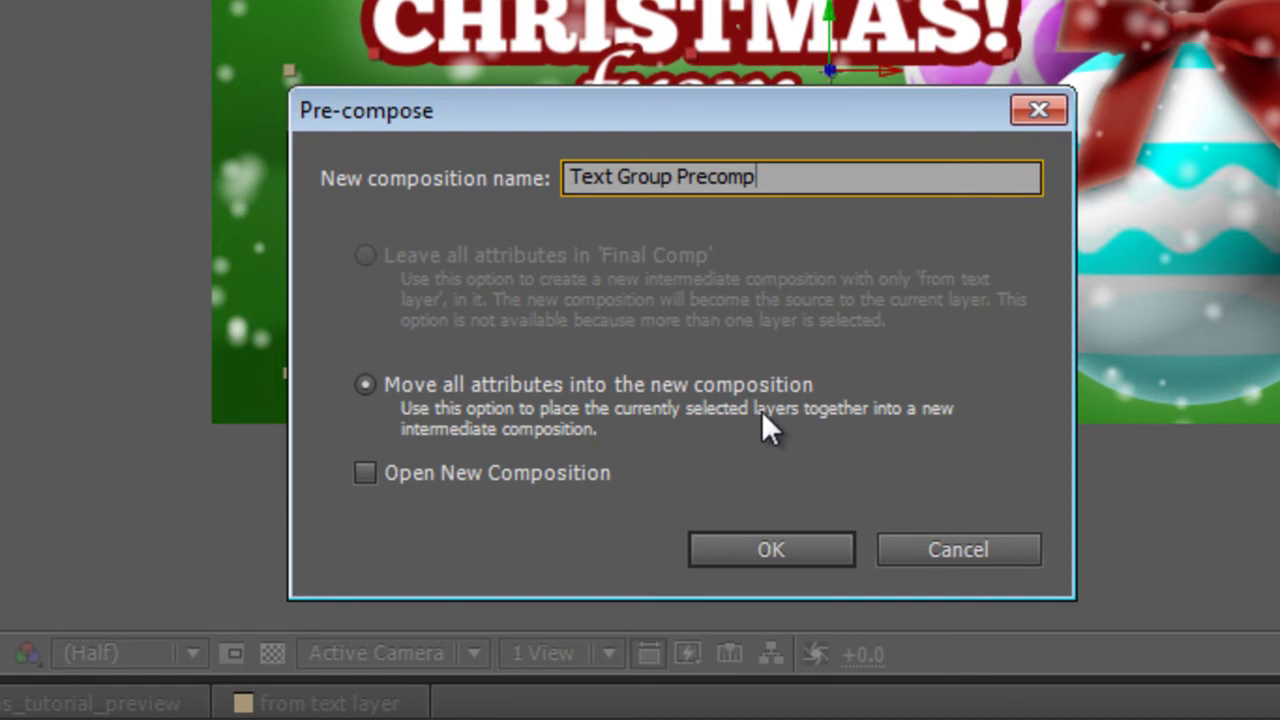
click(789, 550)
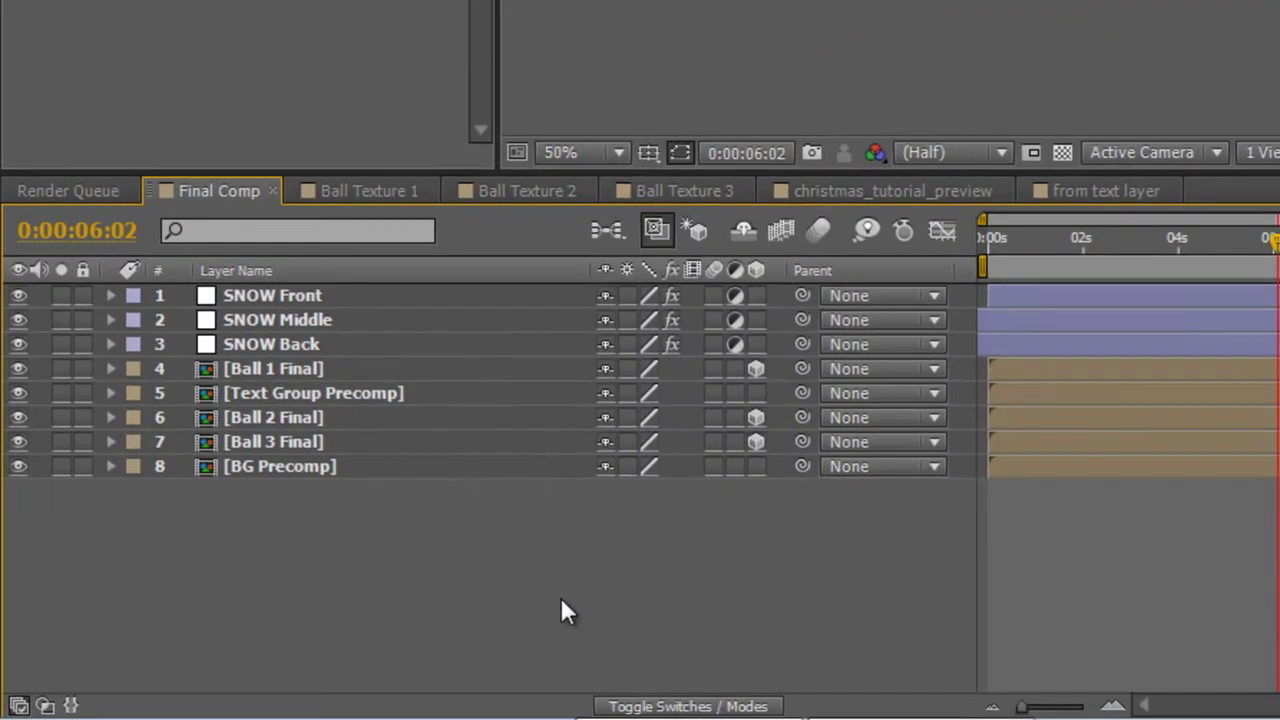
Add a new two-node camera using the 50mm lens preset
right_click(449, 553)
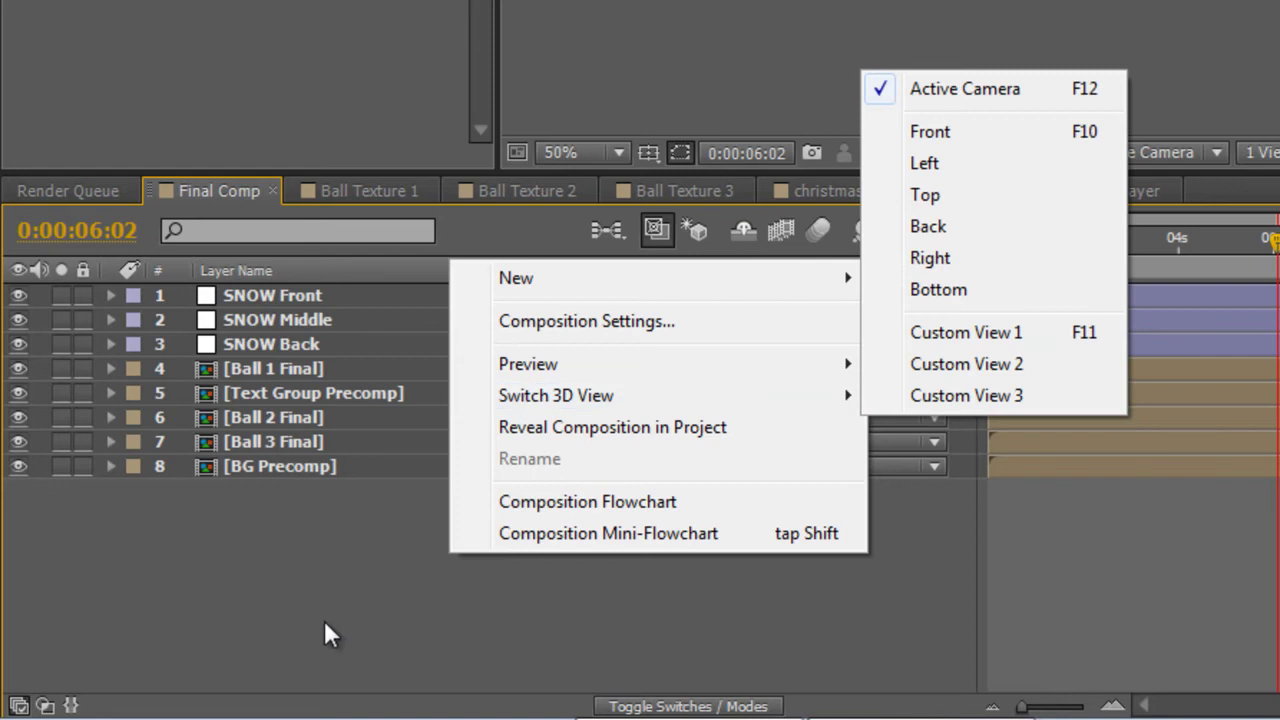
mouse_move(515, 287)
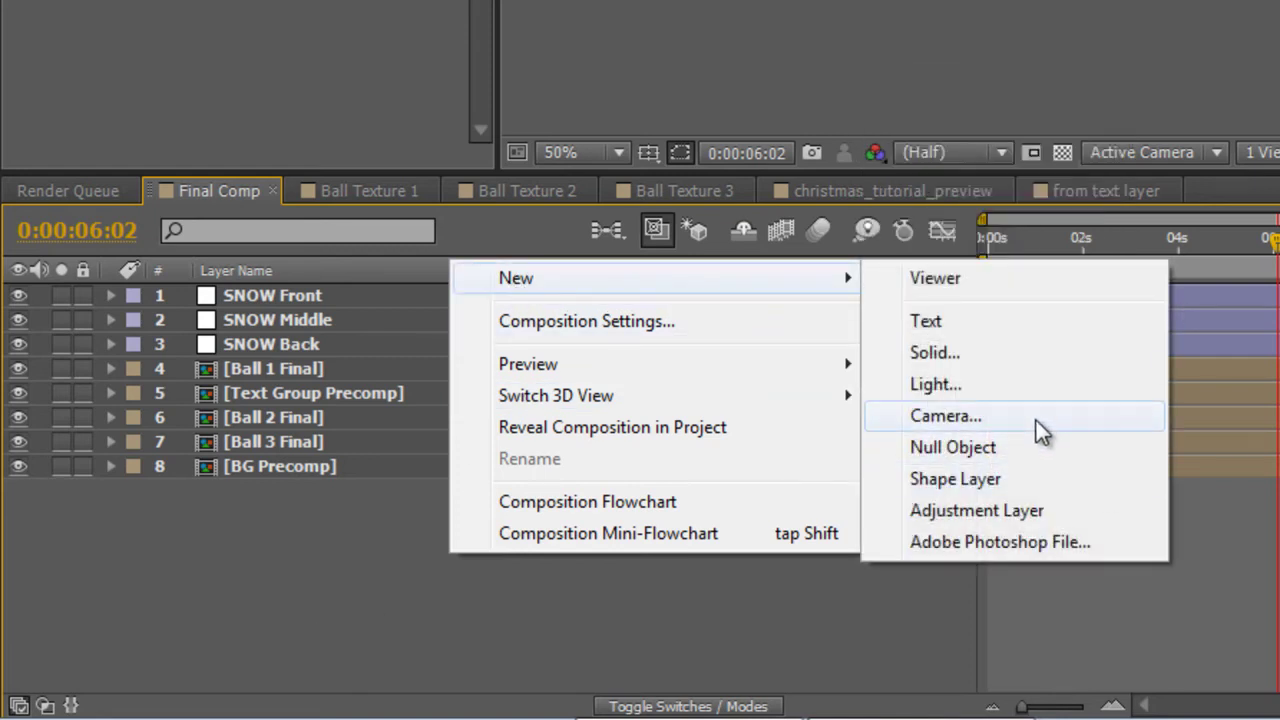
click(1038, 422)
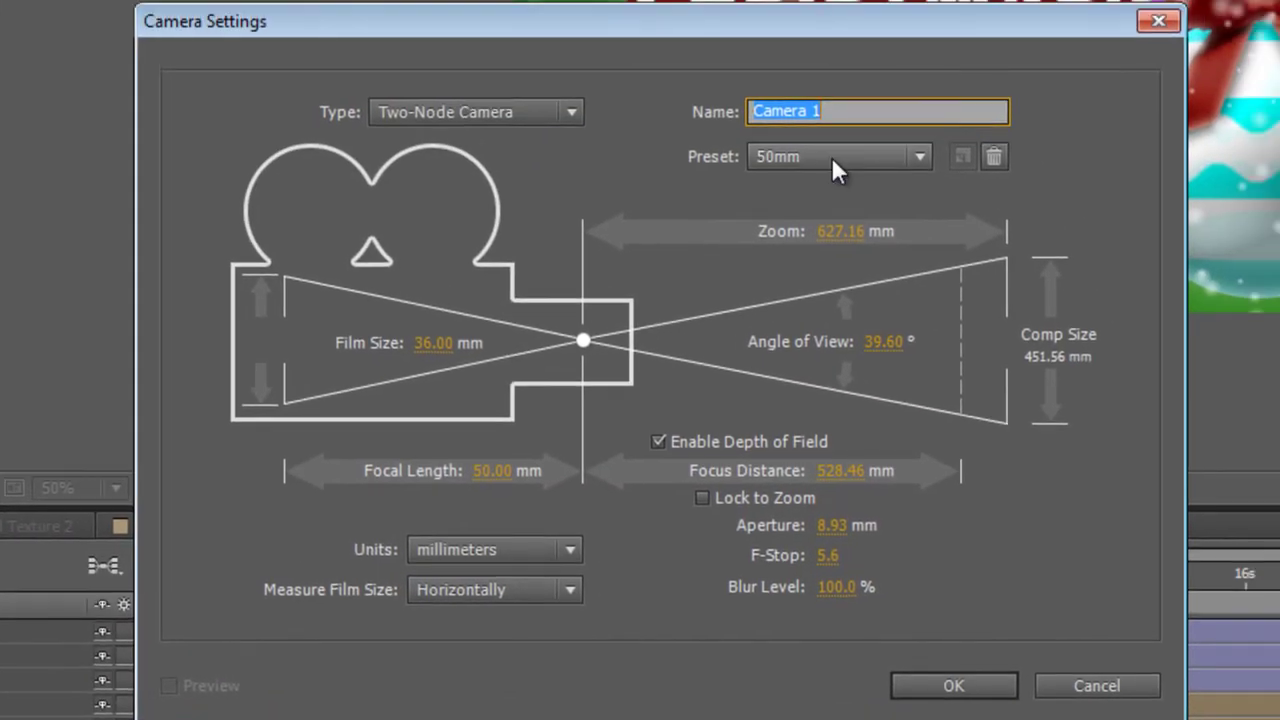
click(831, 156)
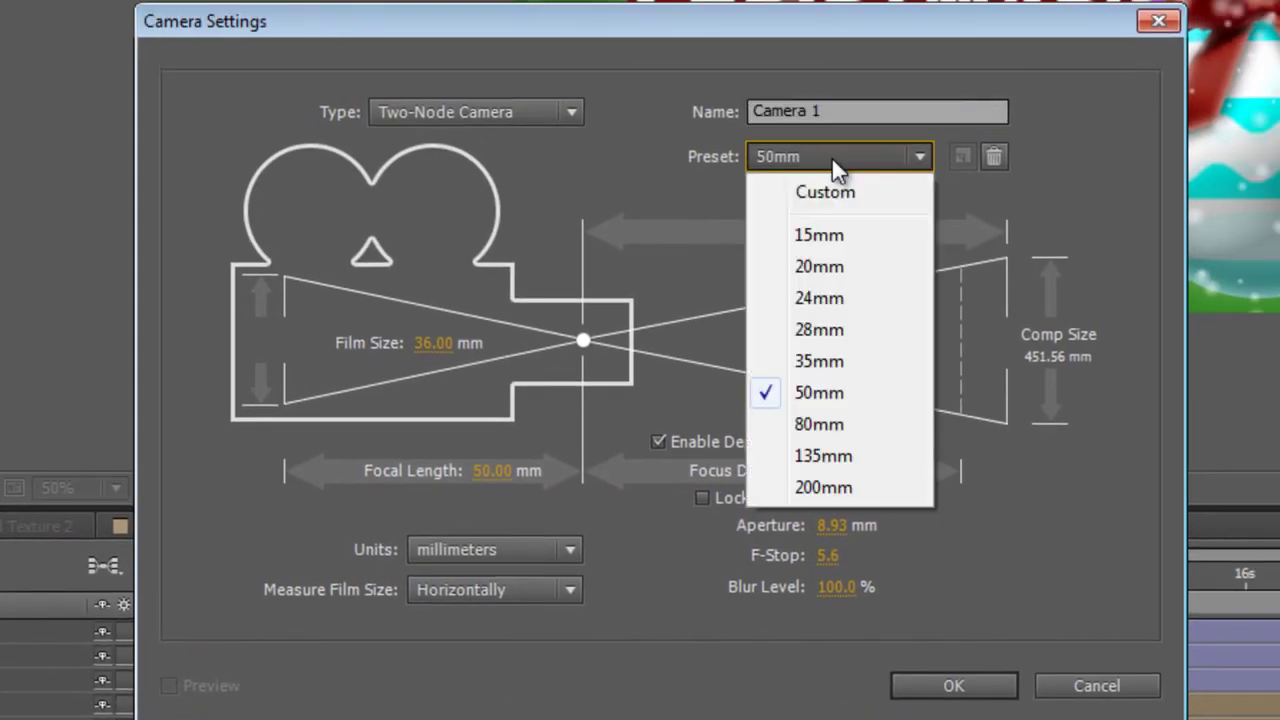
click(900, 391)
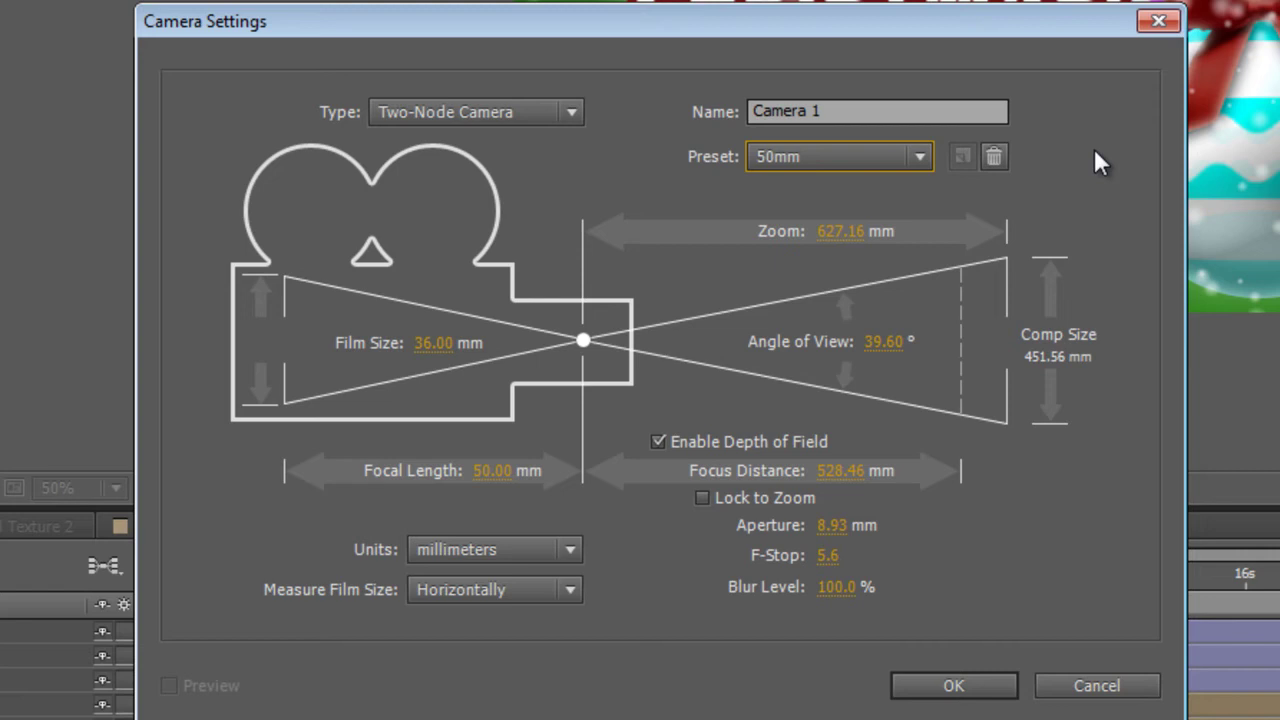
click(882, 161)
click(882, 161)
Create Camera 1 and set its Aperture to 200 px and Focus Distance to 1500 px
click(960, 682)
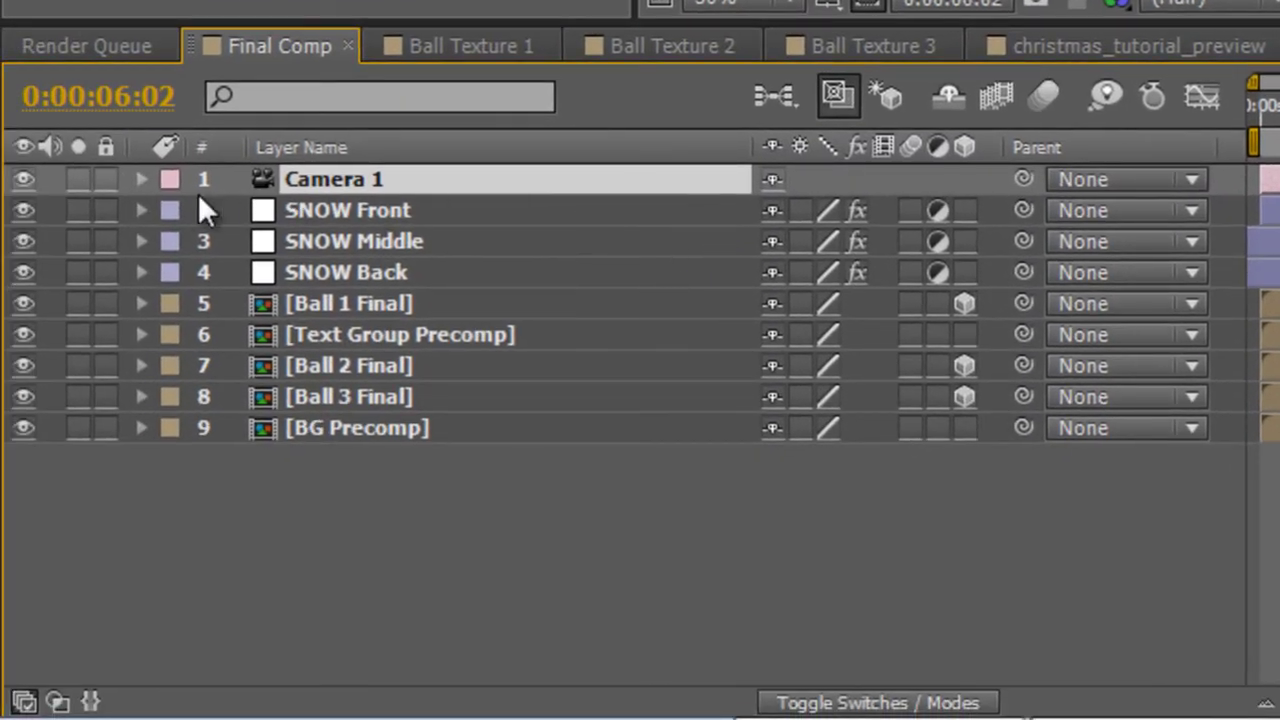
click(141, 180)
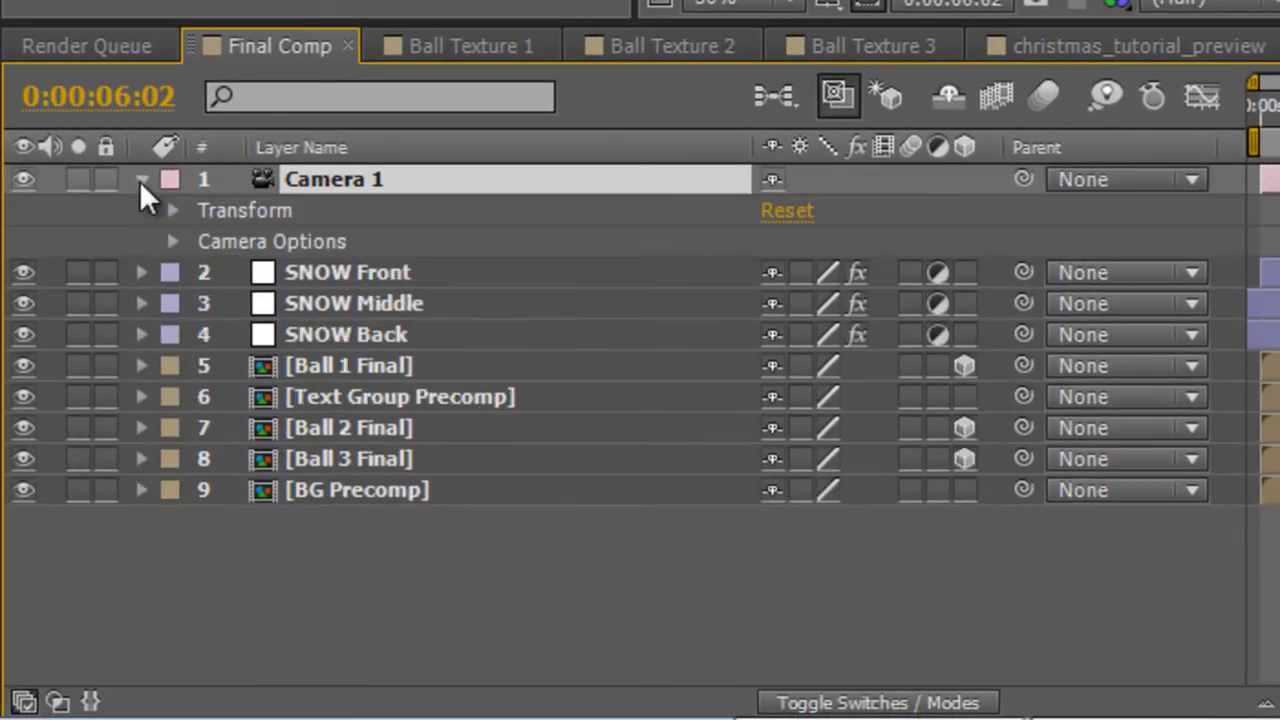
click(174, 242)
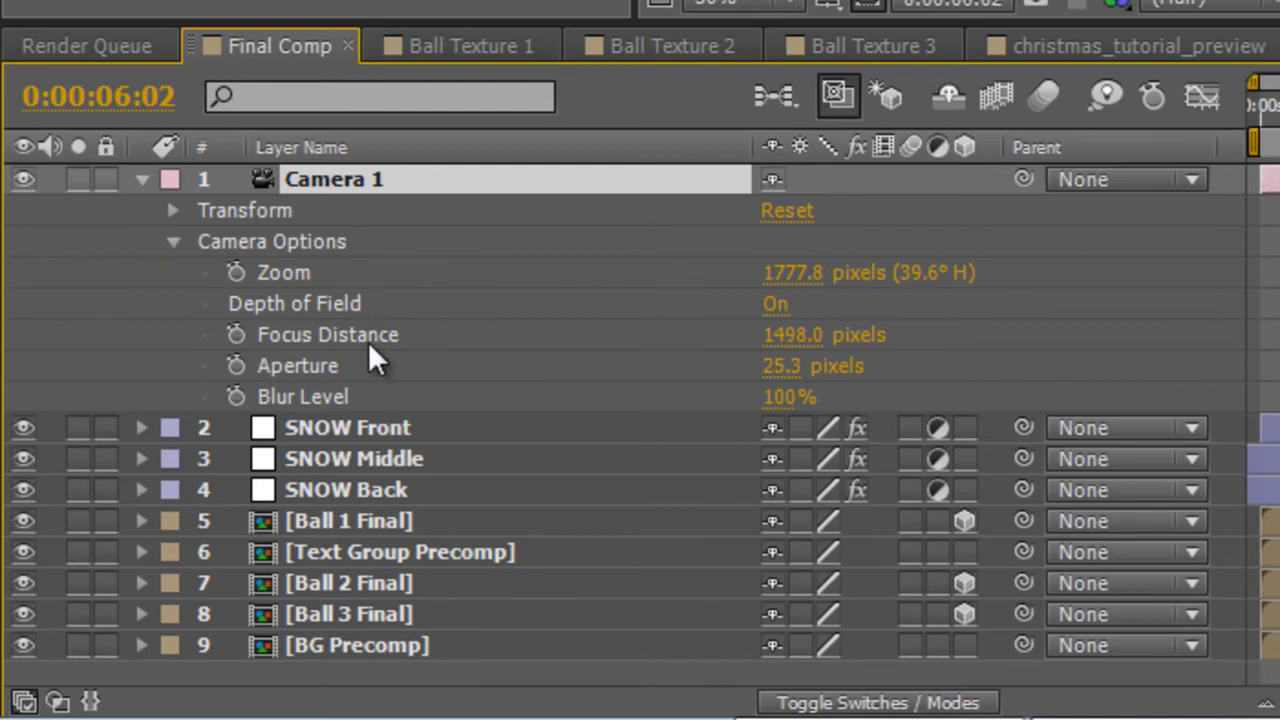
click(780, 366)
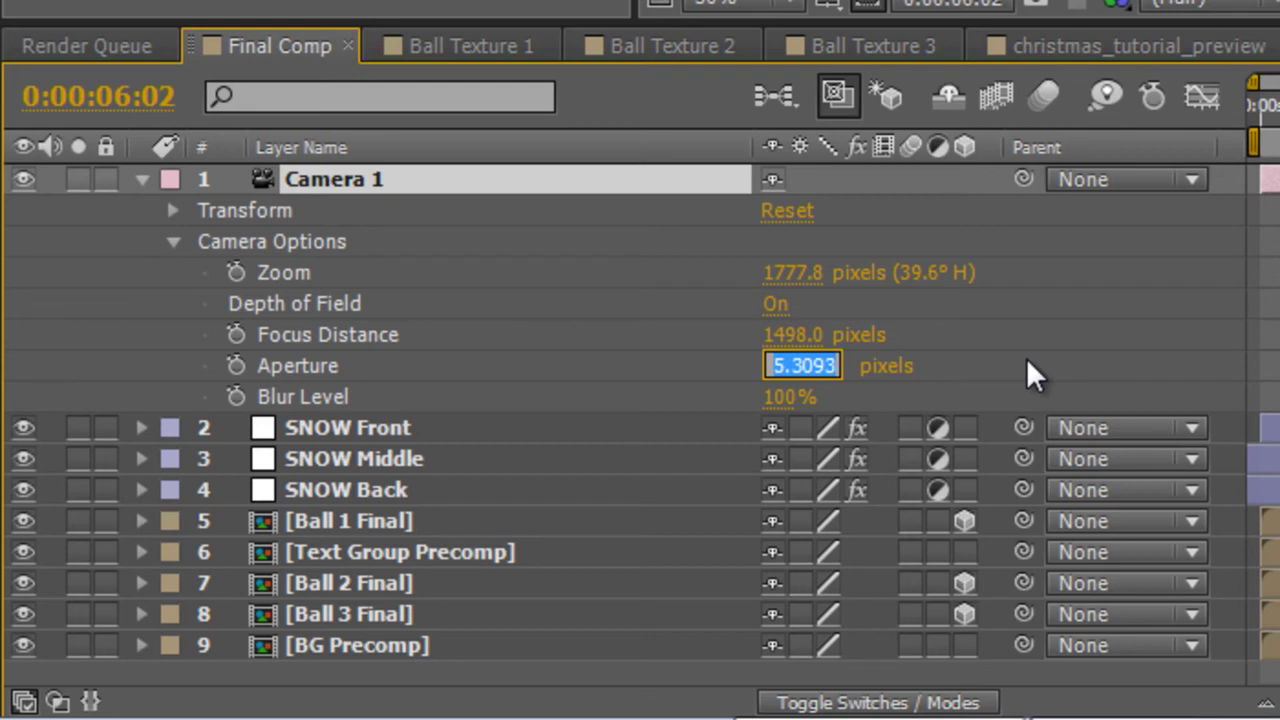
text(200)
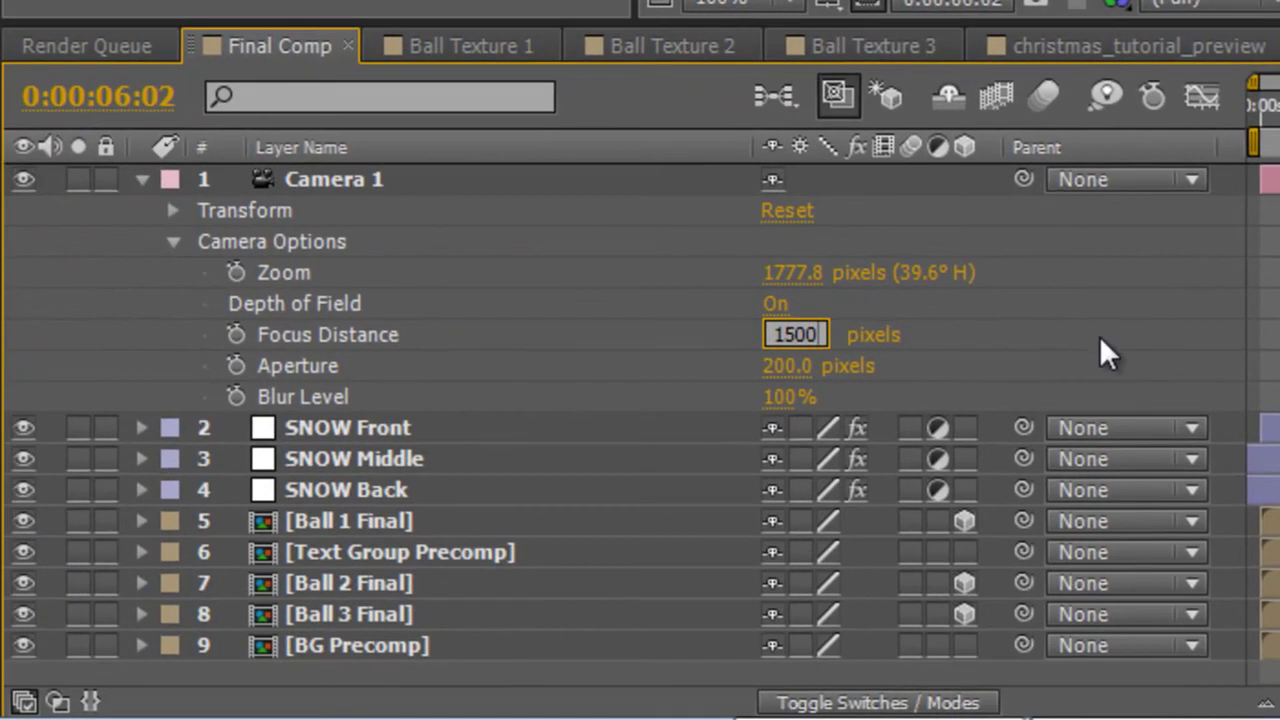
key(Return)
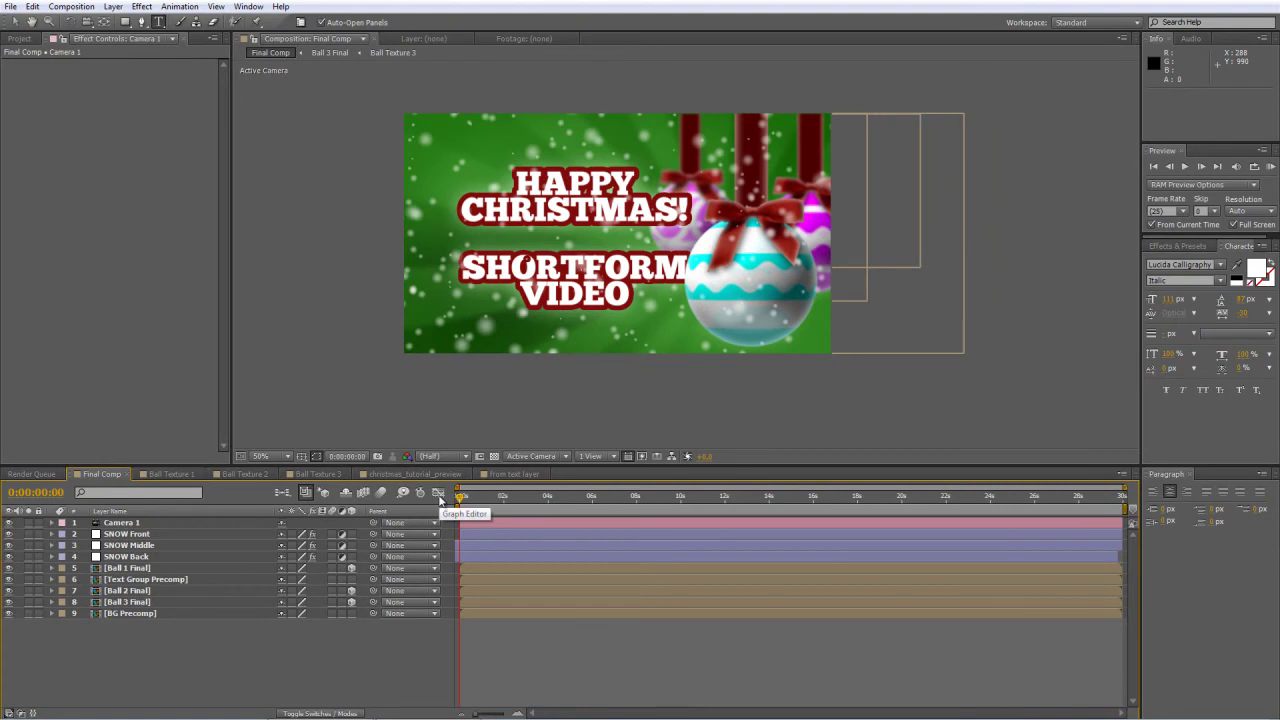
Keyframe Camera 1's Point of Interest and Position at 0:00:06:00 and select Track XY Camera Tool
drag(460, 496, 590, 504)
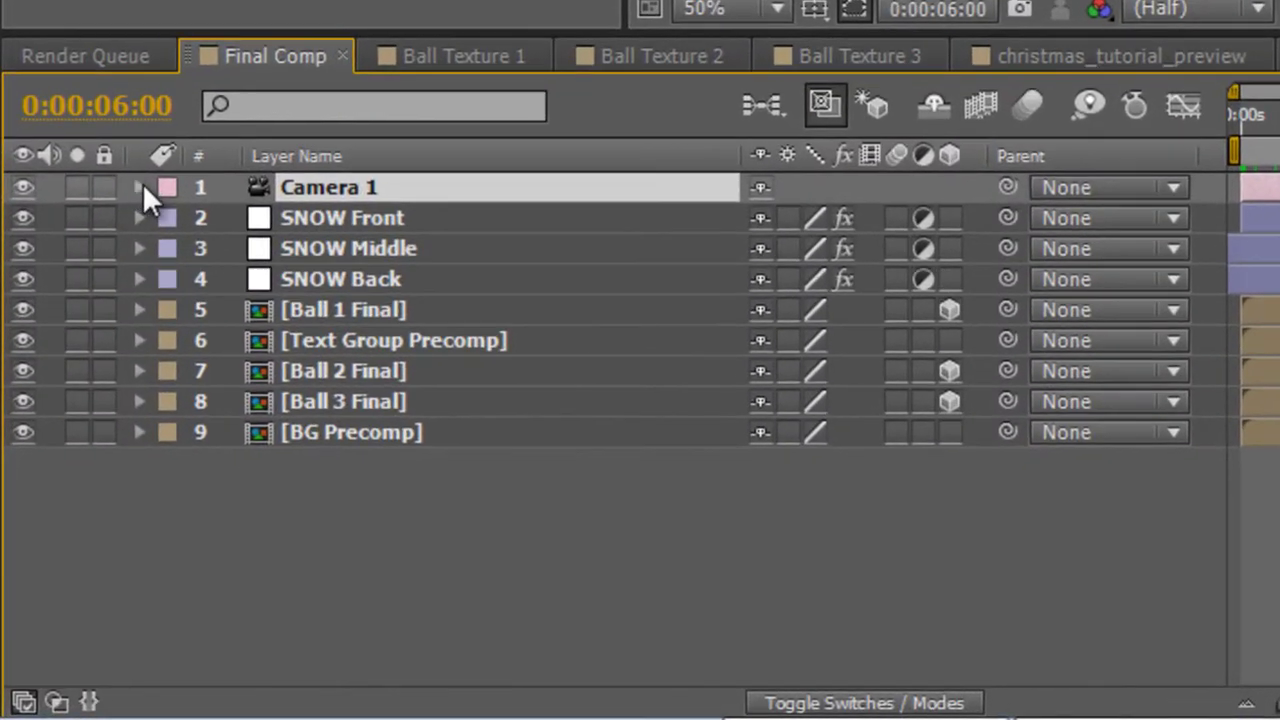
click(140, 187)
click(170, 218)
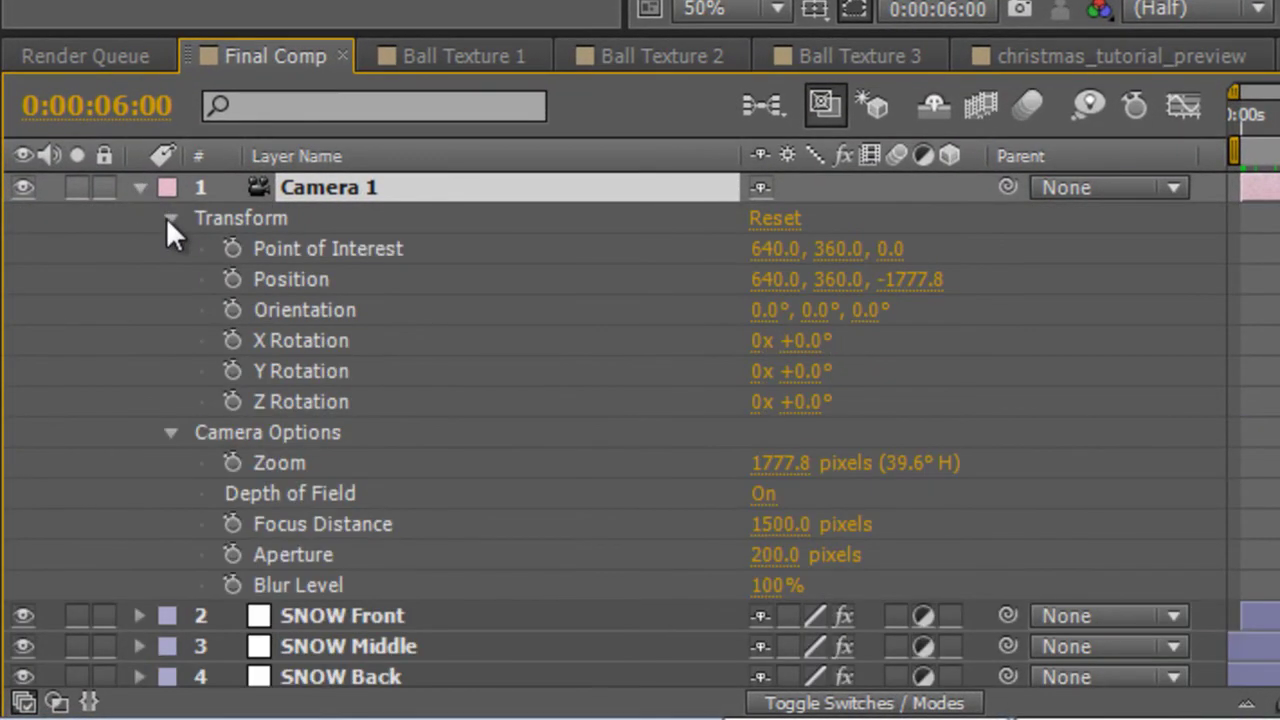
click(236, 248)
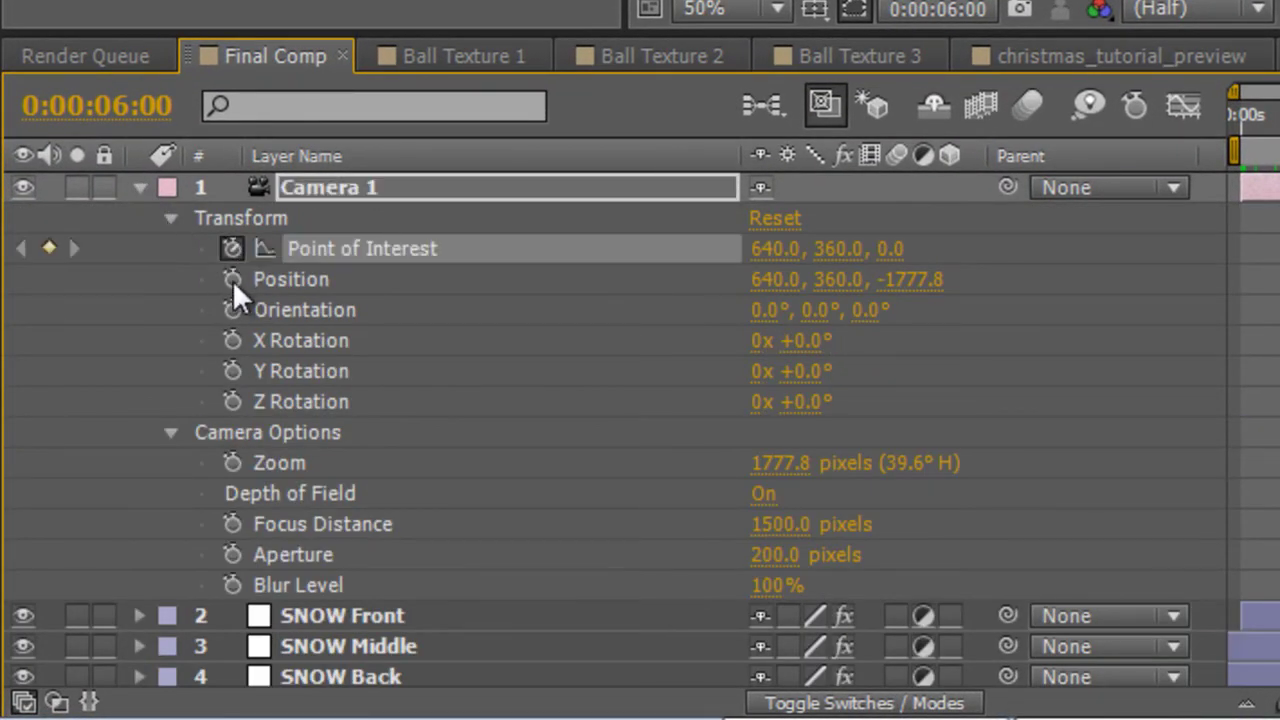
click(232, 280)
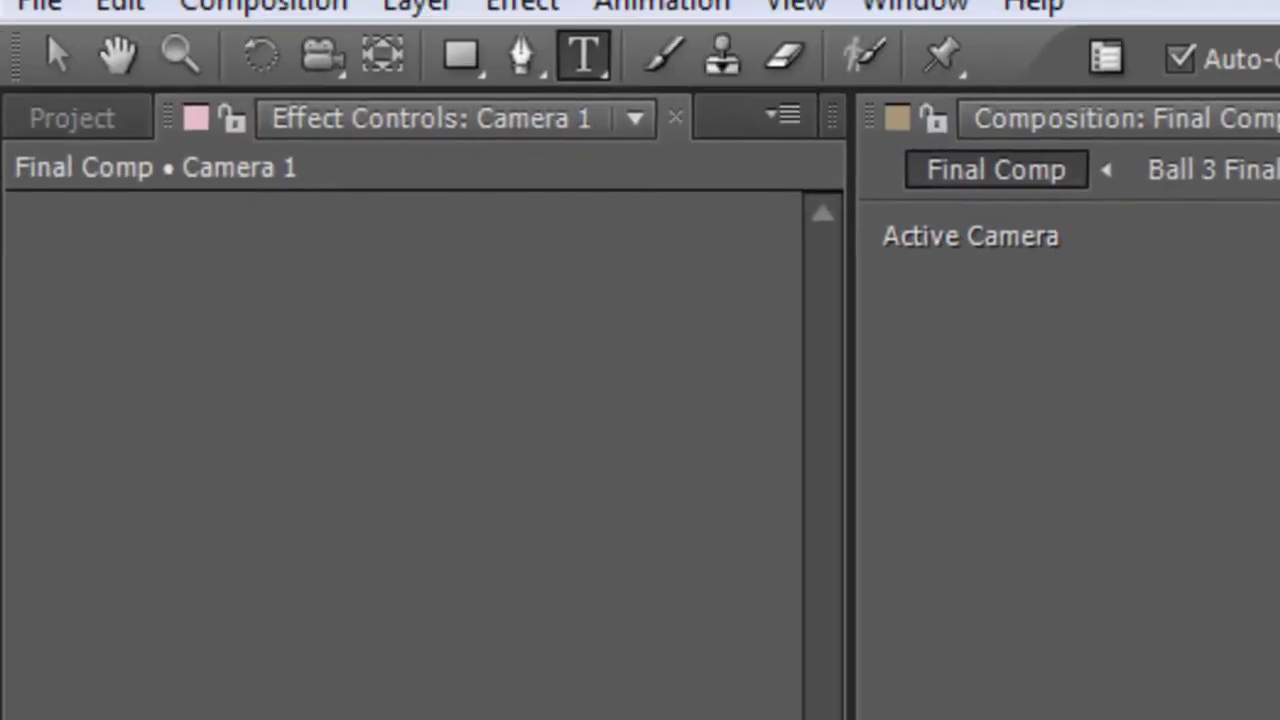
click(318, 59)
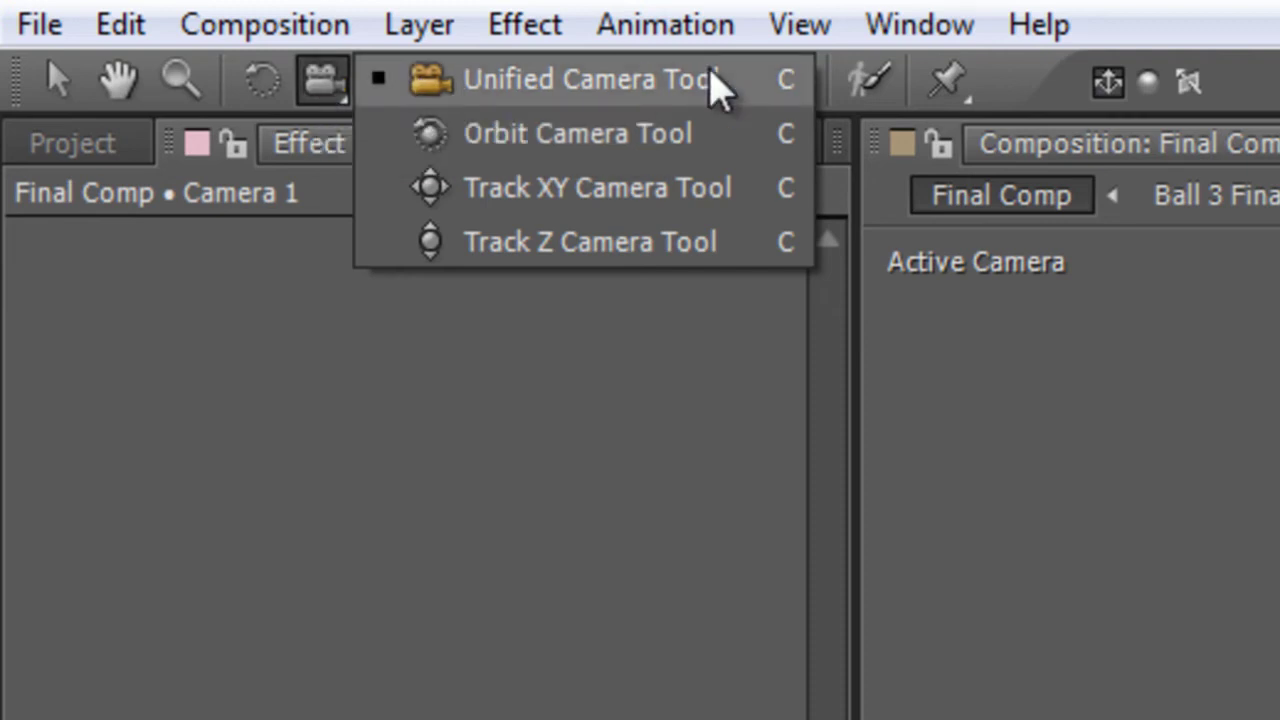
click(688, 190)
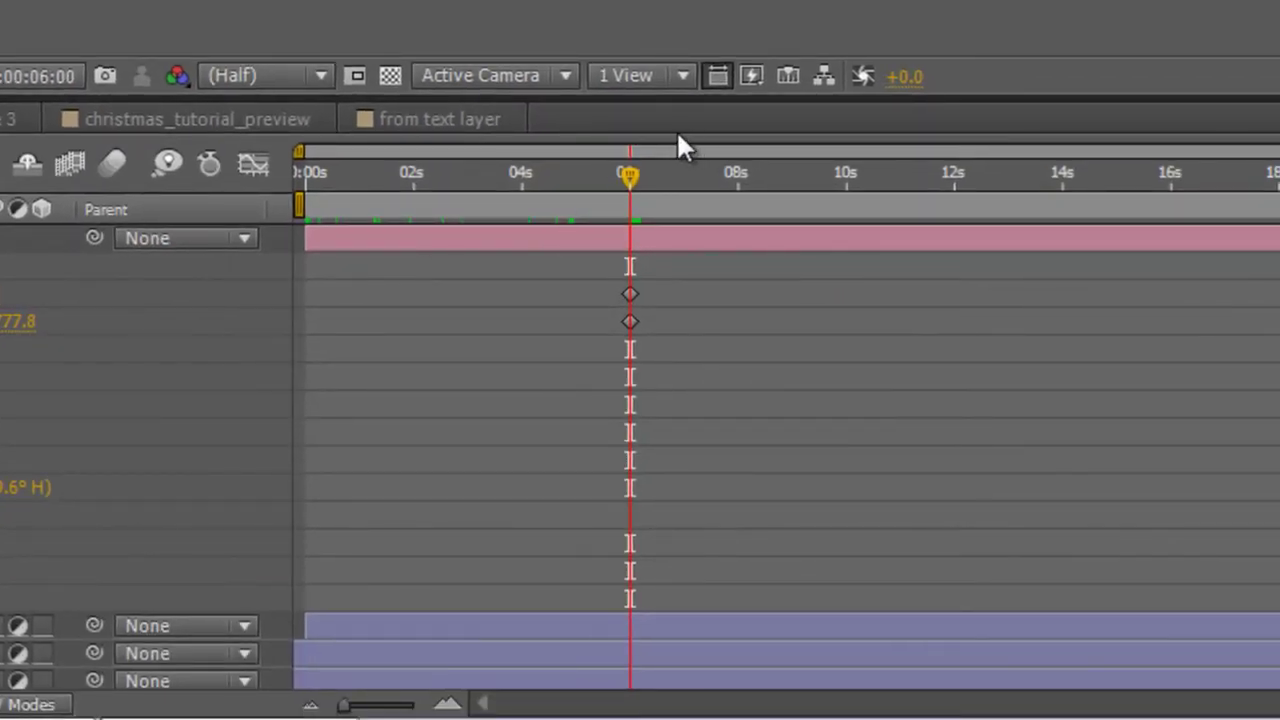
Frame the ornaments at 0:00 with Track XY, then preview the pan toward the greeting
drag(394, 184, 283, 180)
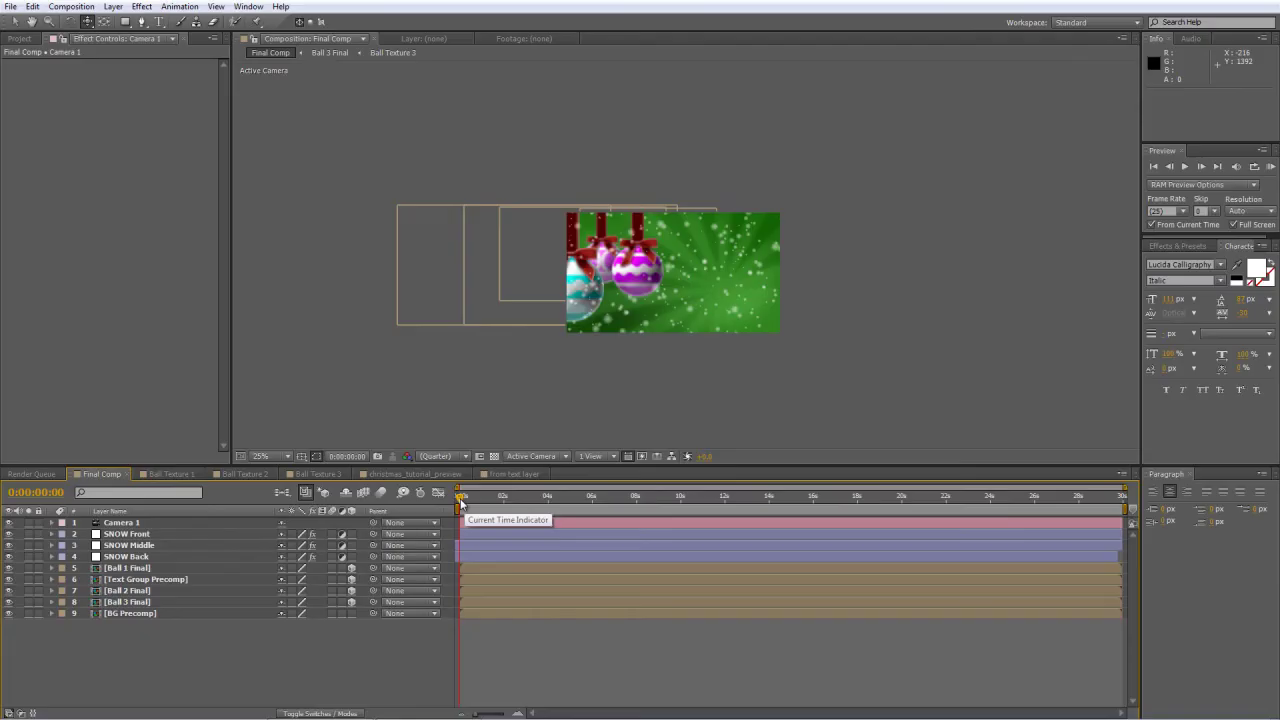
drag(461, 497, 612, 502)
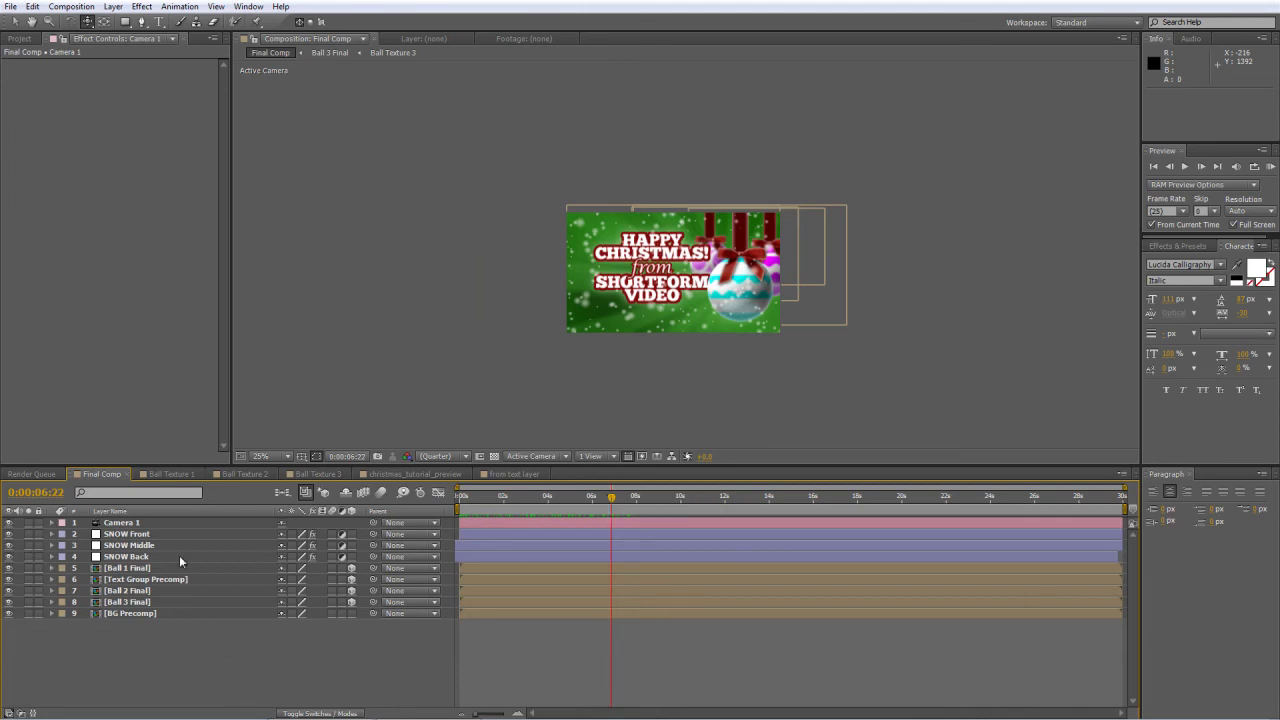
Precompose the SNOW Front layer, moving all attributes, as 'SNOW Front Precomp'
click(140, 534)
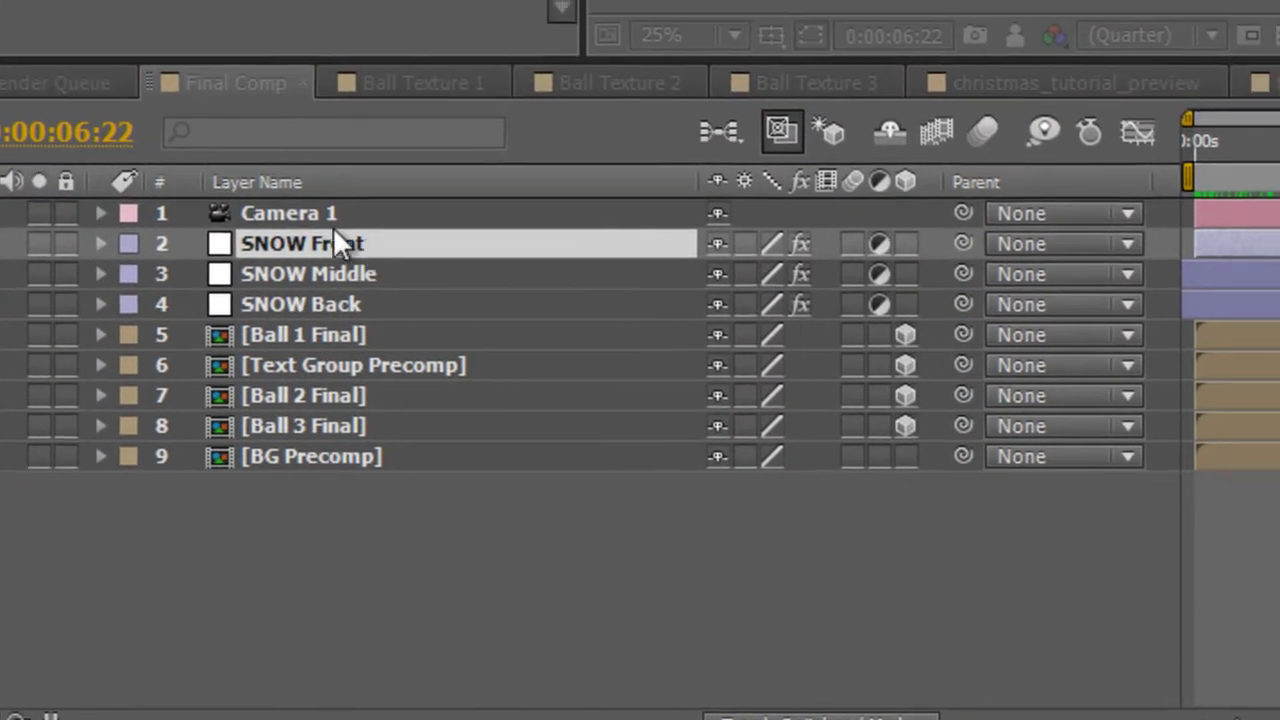
key(ctrl+shift+c)
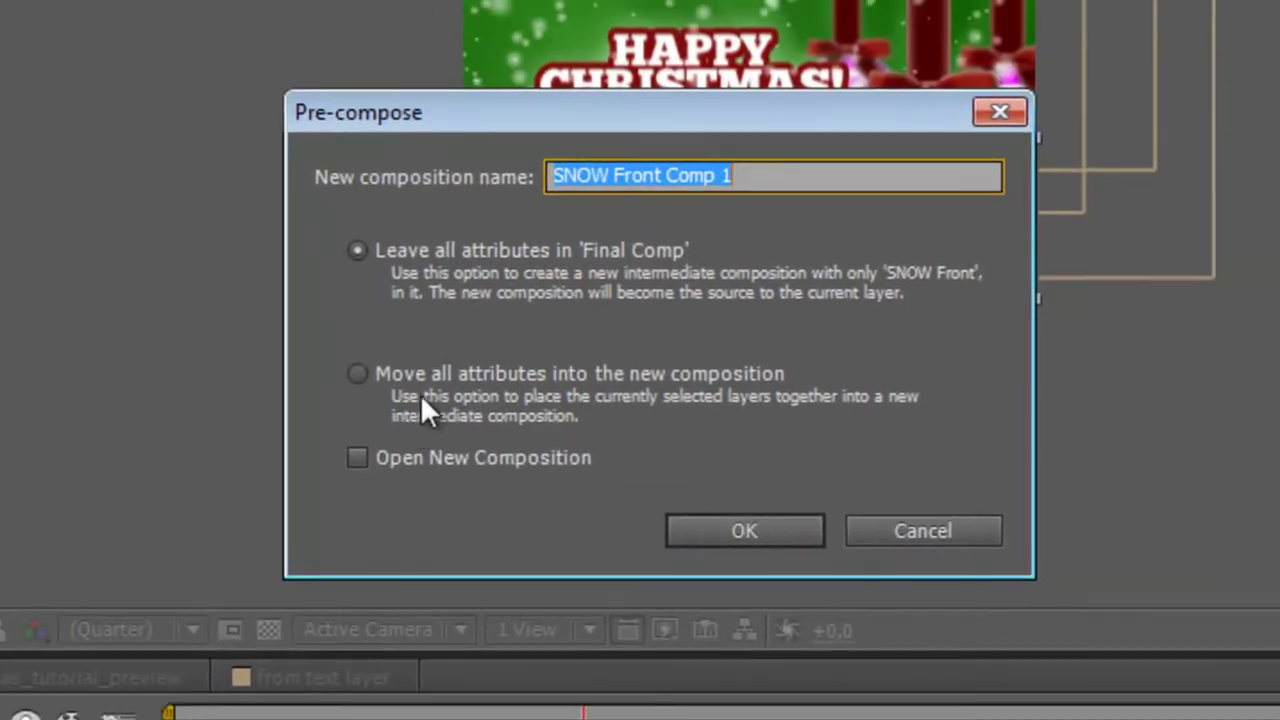
click(428, 376)
drag(790, 165, 660, 182)
text(Precomp)
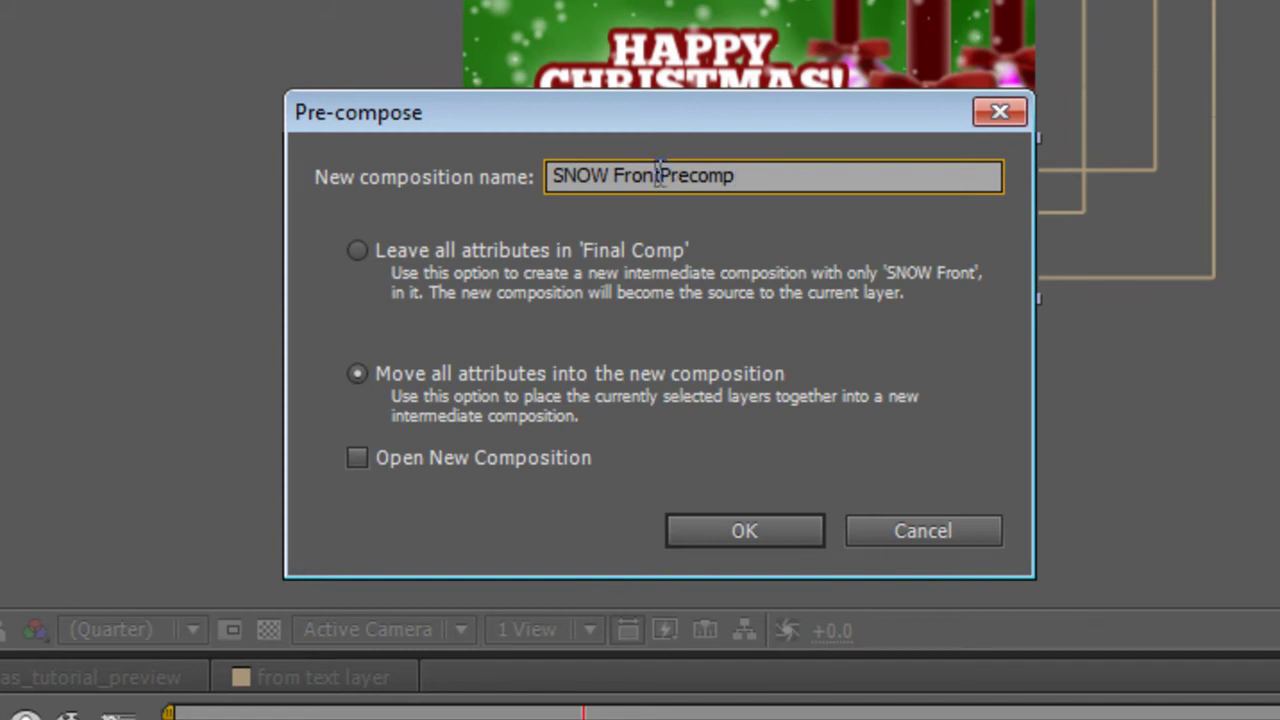
key(Left)
key(Left)
key(Left)
key(Left)
key(Left)
key(Left)
key(Left)
click(562, 373)
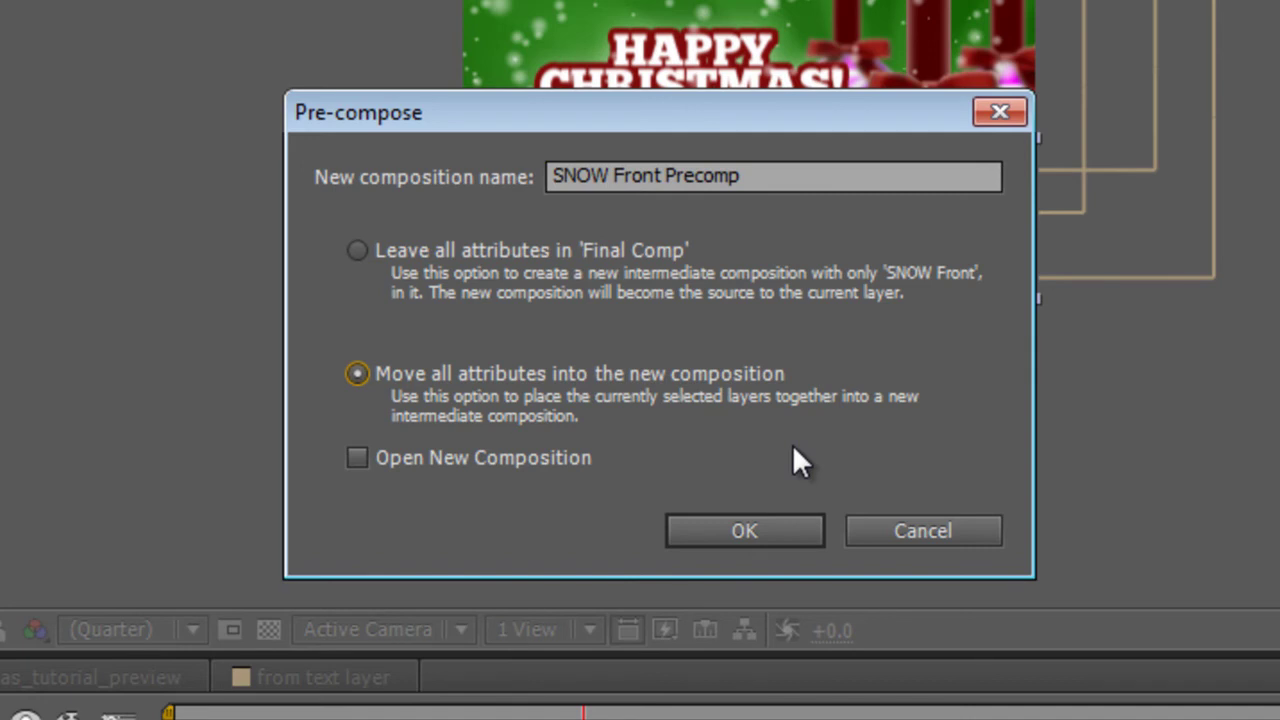
click(772, 528)
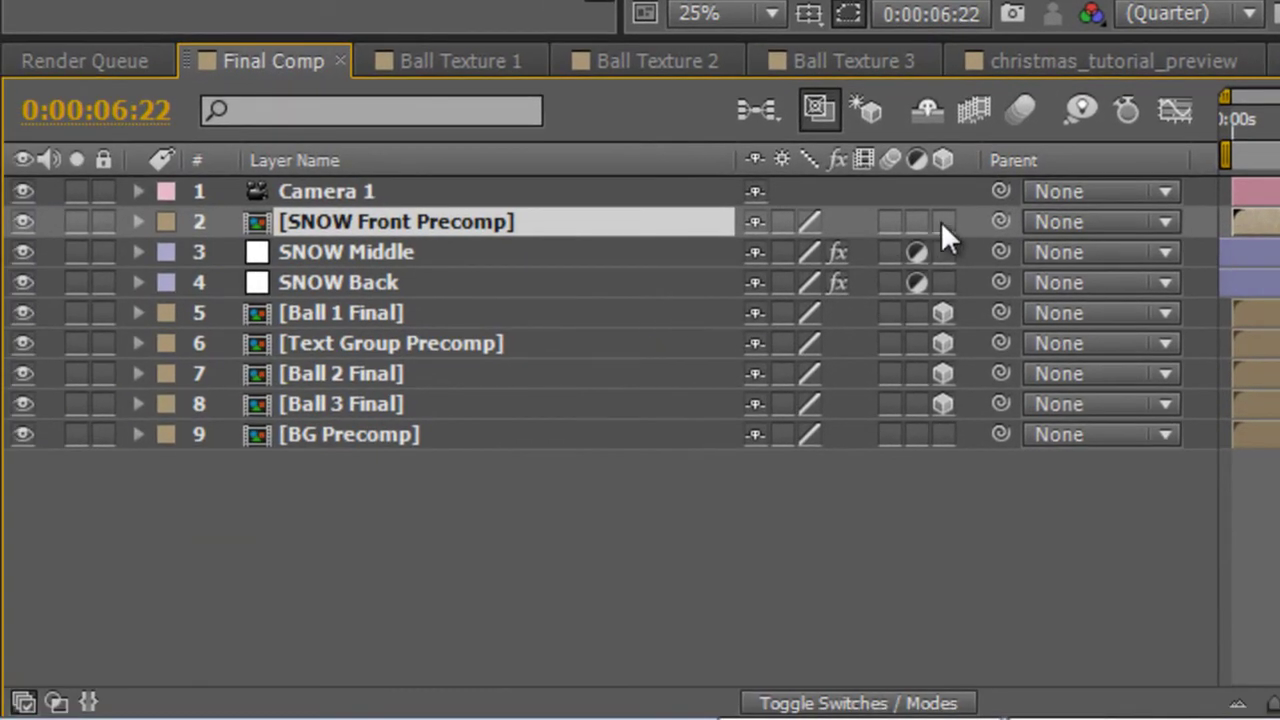
Make SNOW Front Precomp a 3D layer and scale it to 135%
click(942, 222)
key(Home)
click(138, 222)
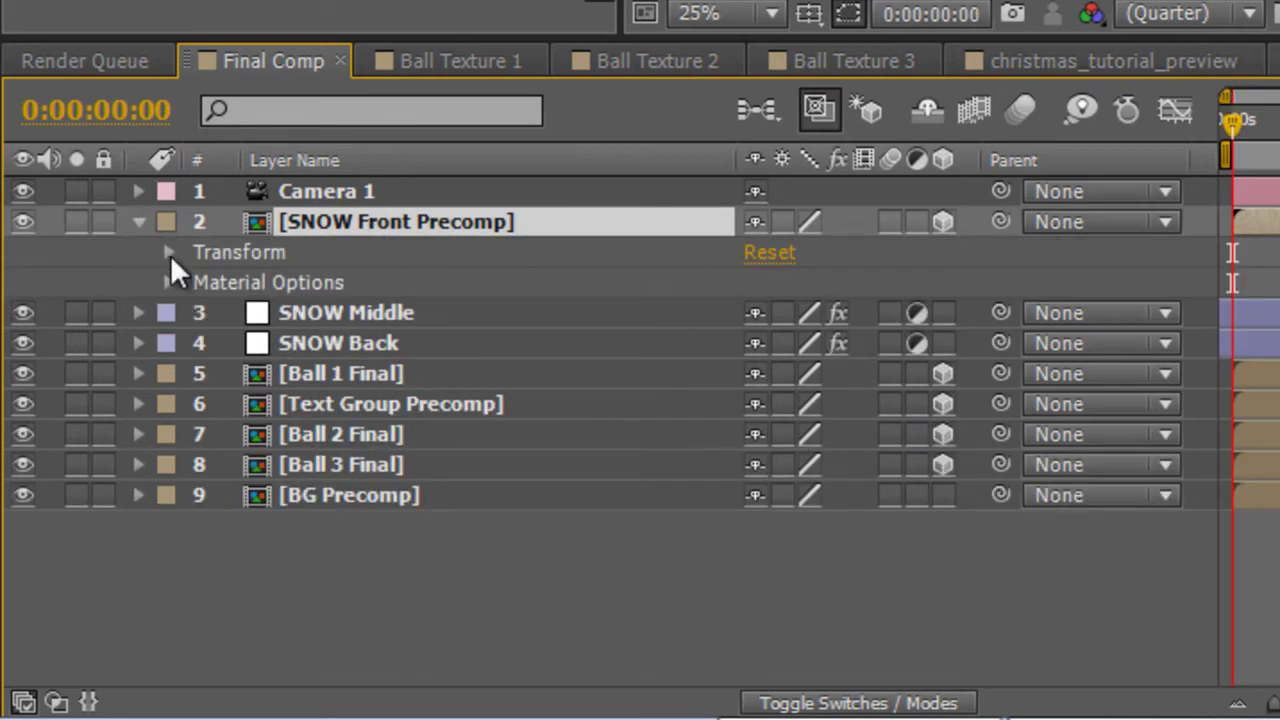
click(168, 252)
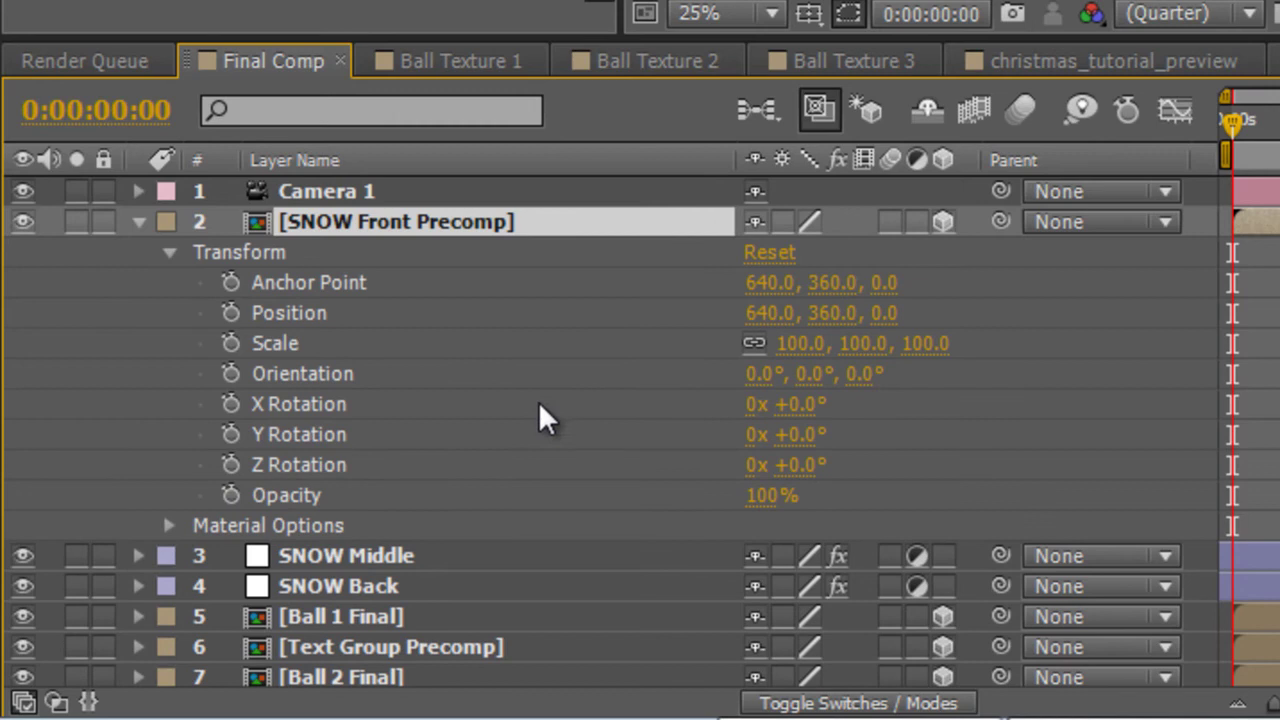
drag(790, 343, 886, 343)
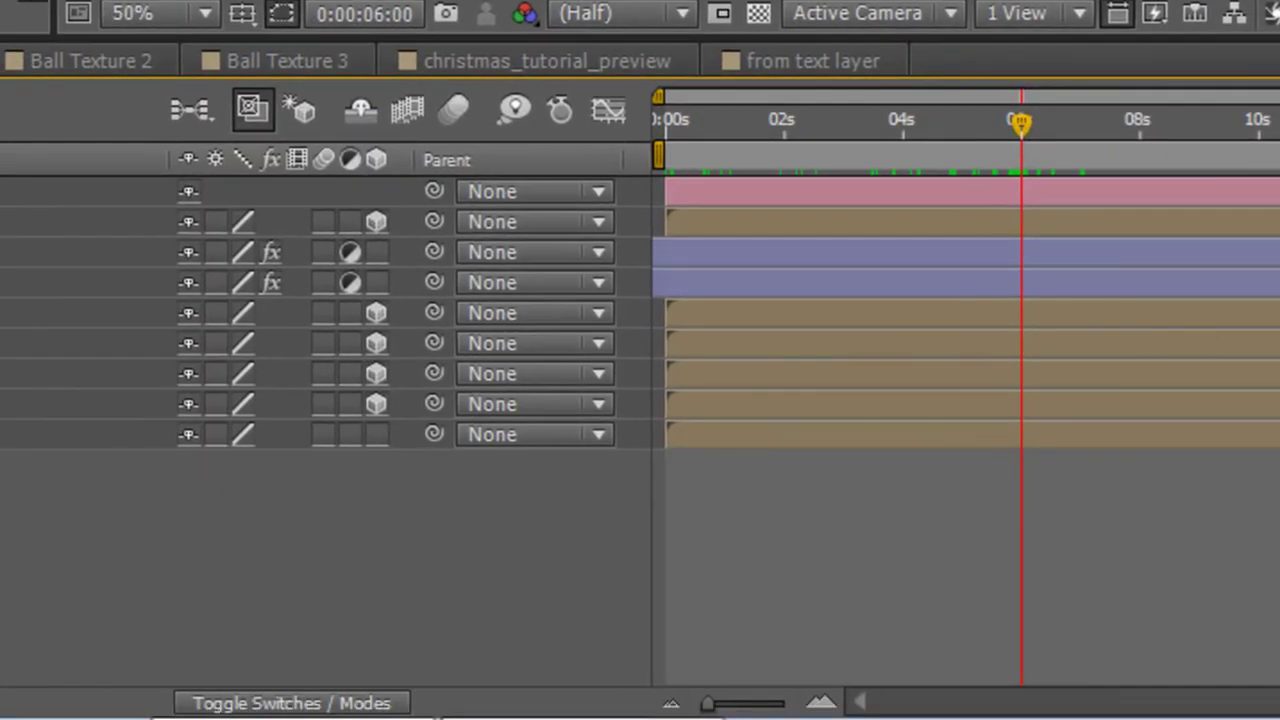
In the from text layer comp, slide the 'from' layer to start around 5.6 seconds
click(758, 61)
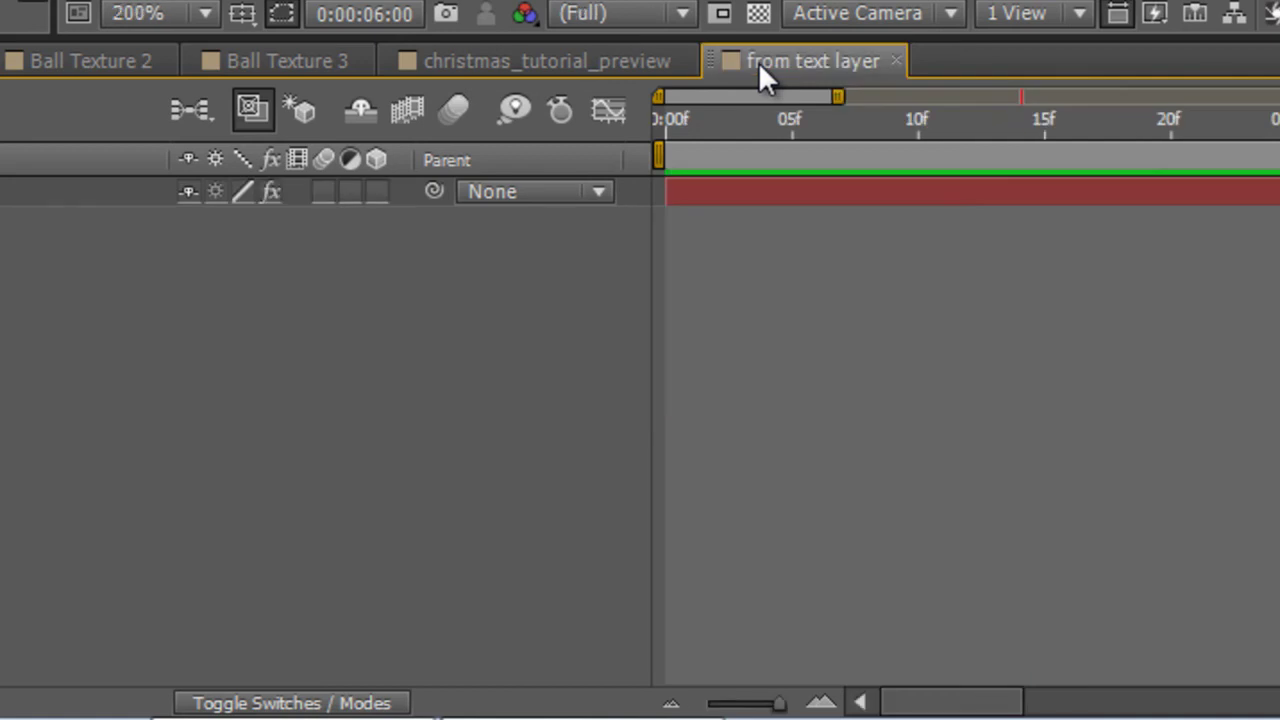
click(659, 194)
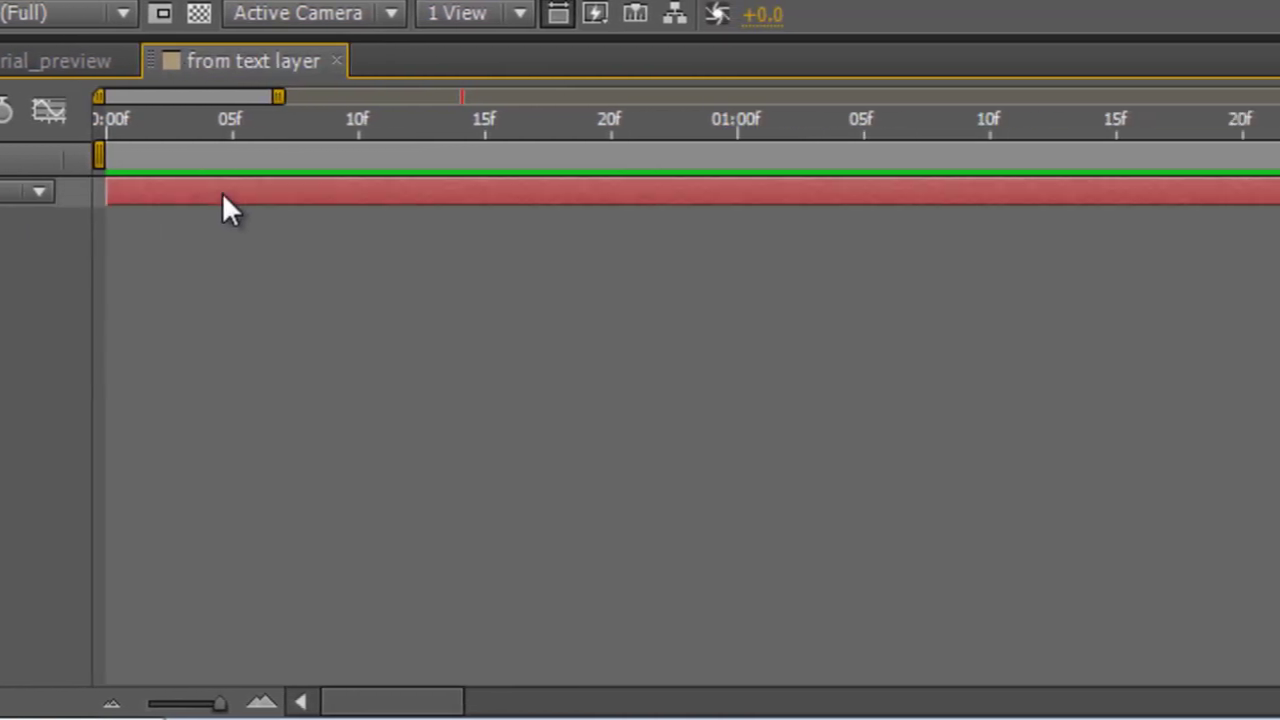
drag(278, 96, 1279, 88)
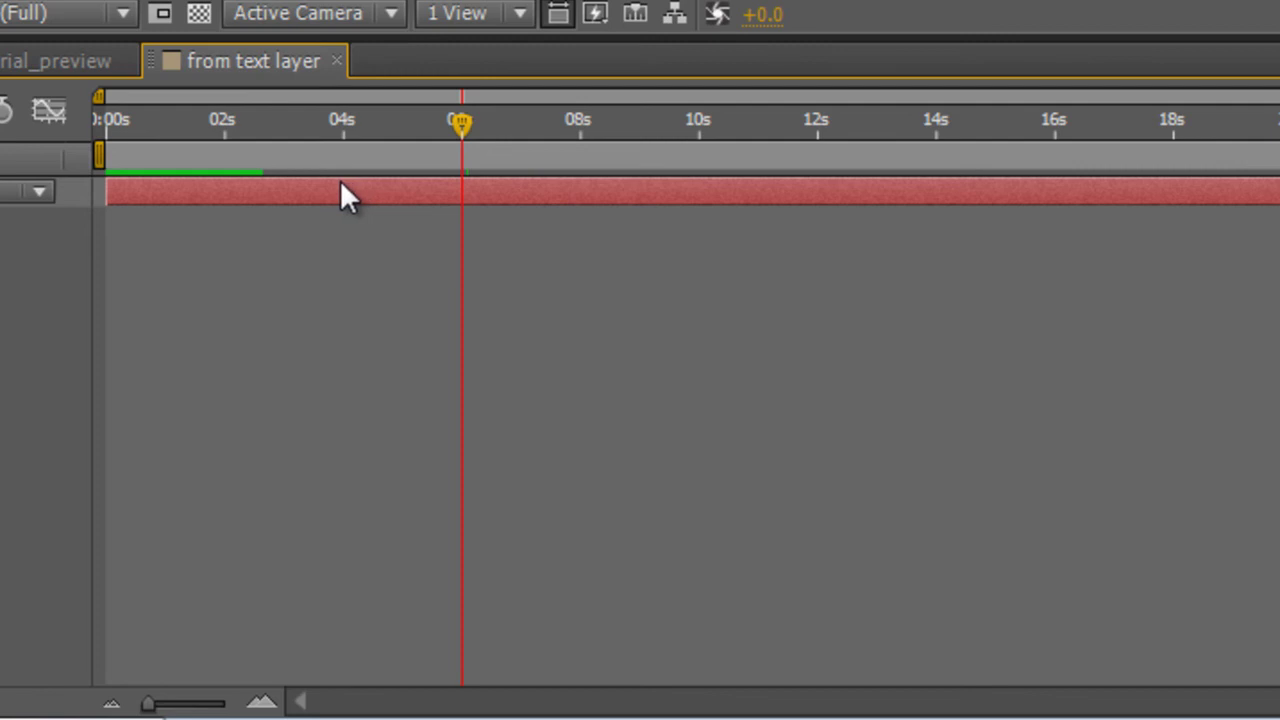
drag(340, 183, 717, 194)
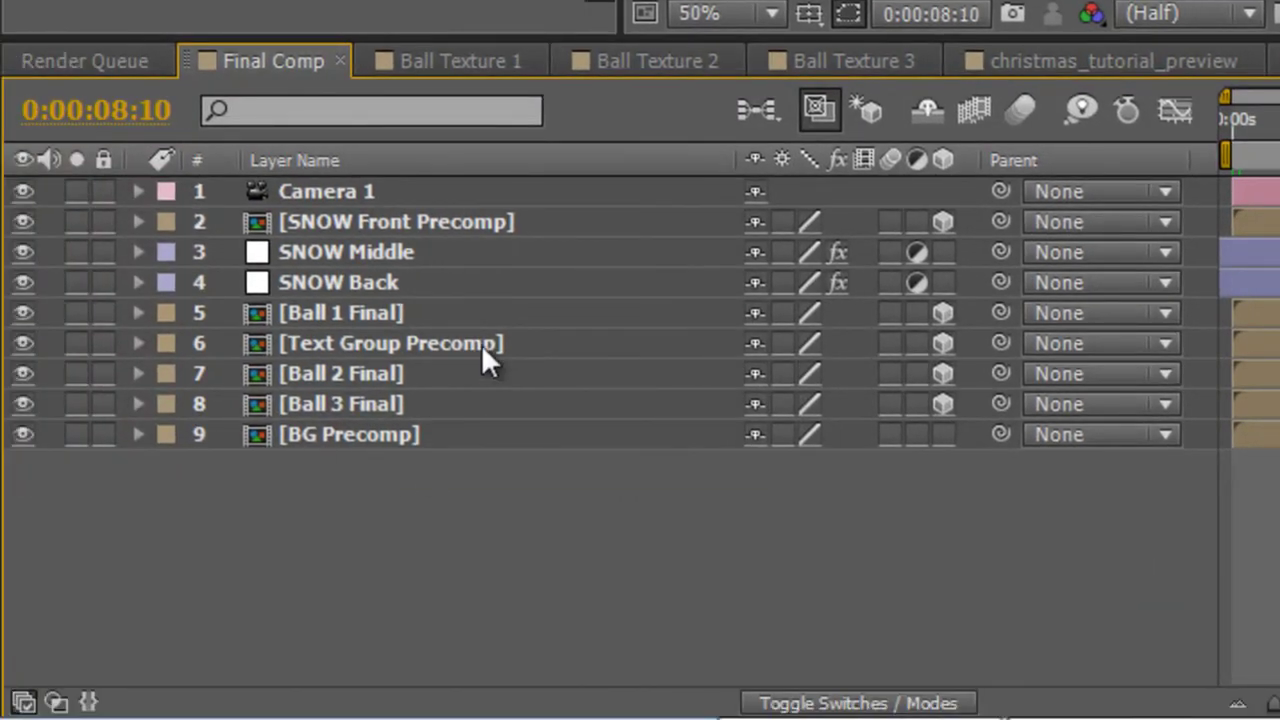
In Text Group Precomp, move SHORTFORM VIDEO's start to about 8 seconds
double_click(261, 350)
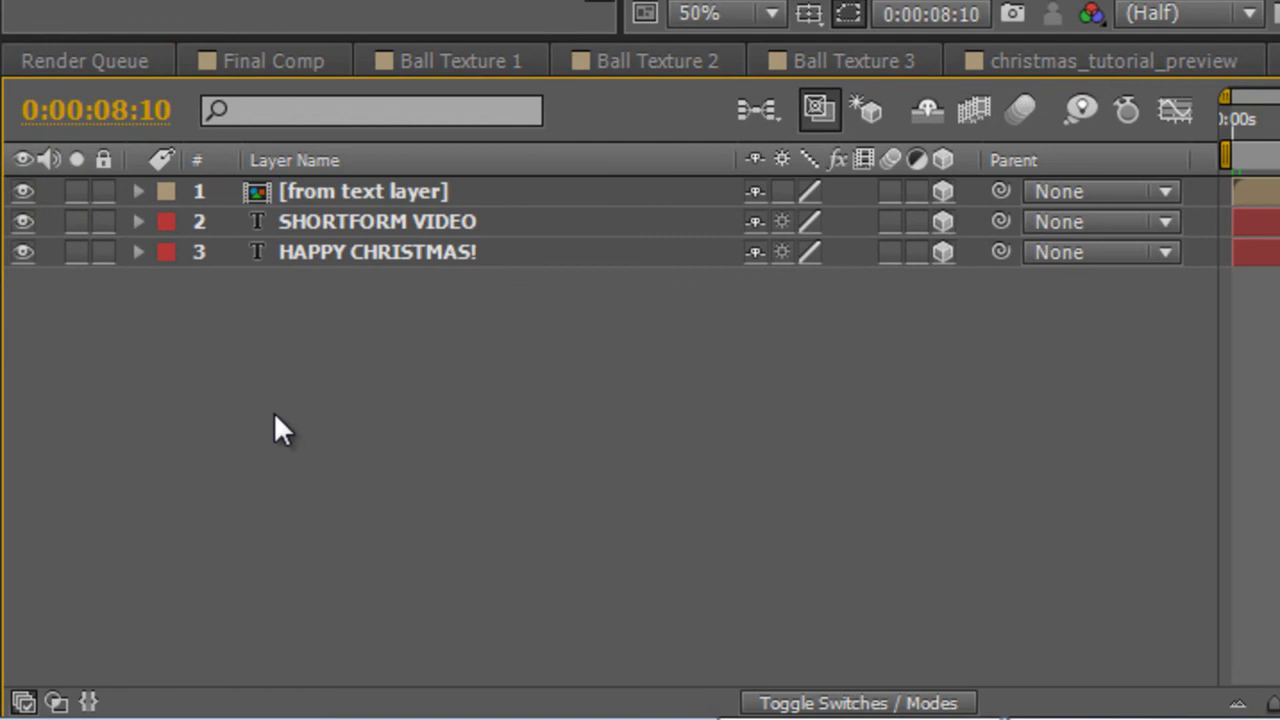
click(457, 222)
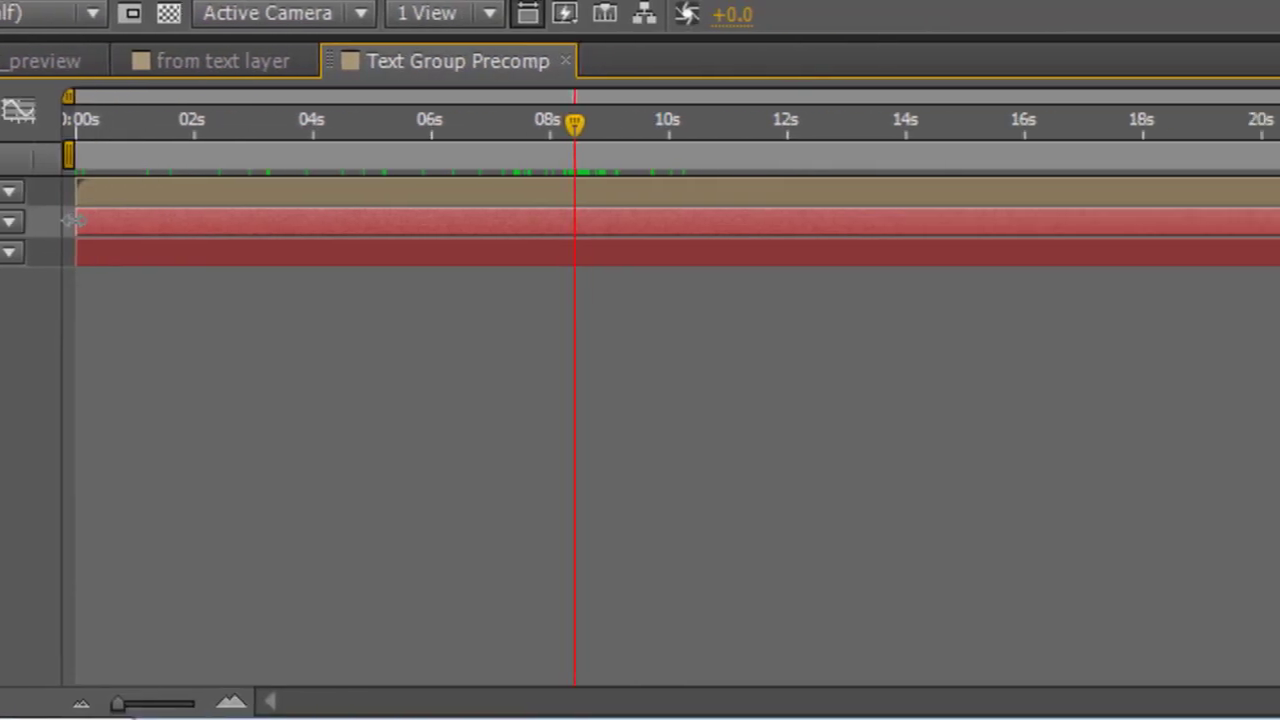
drag(1034, 222, 1279, 228)
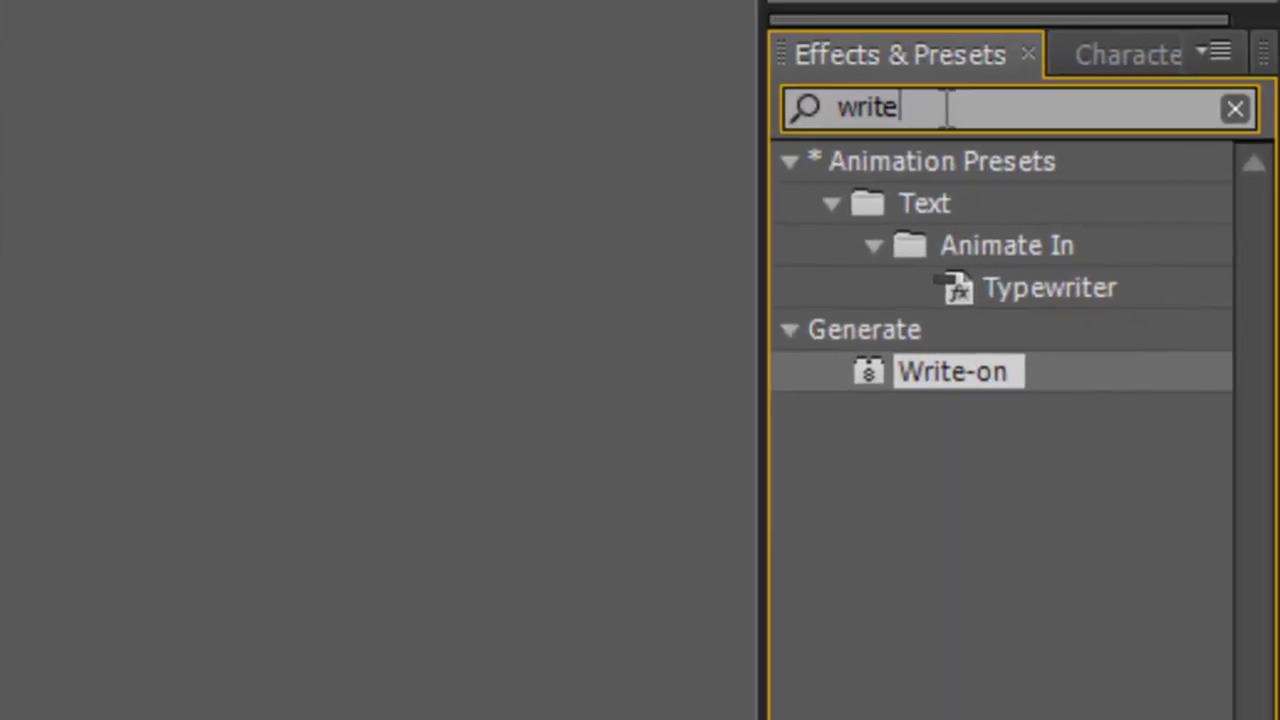
Apply Linear Wipe to SHORTFORM VIDEO with a 270° angle and adjust Transition Completion
double_click(946, 108)
text(l)
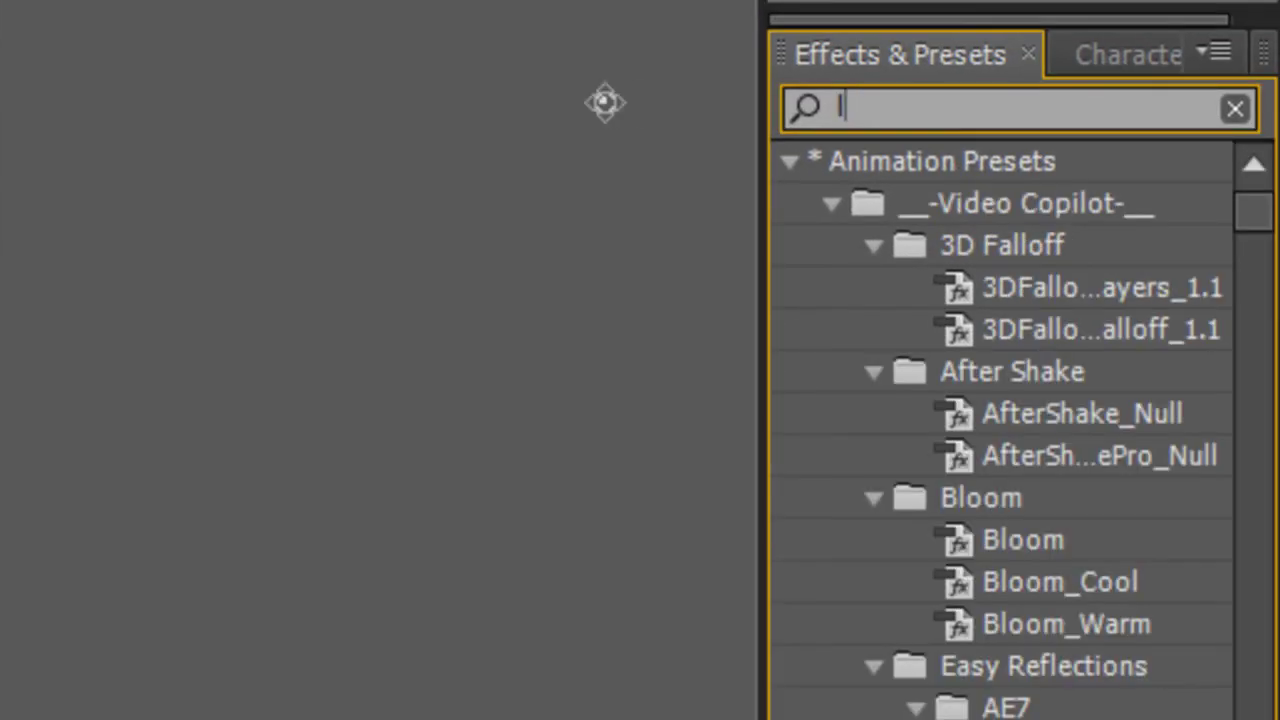
text(e)
key(BackSpace)
text(inear)
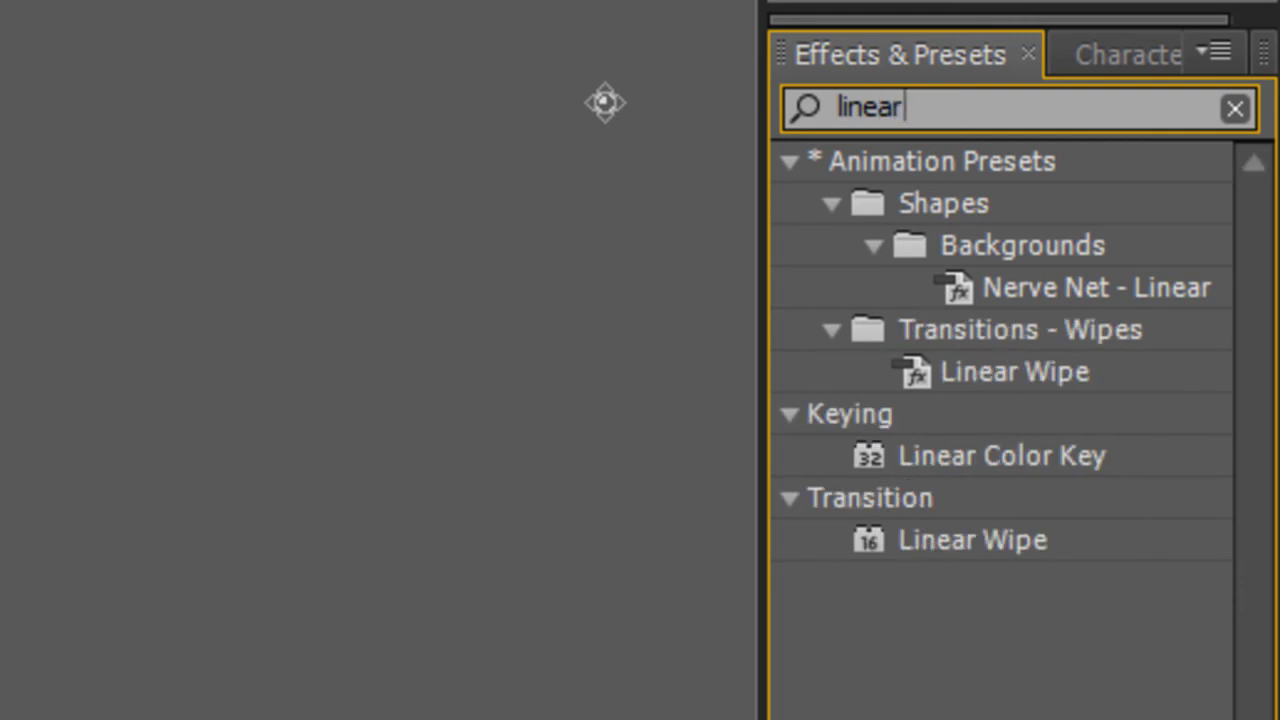
click(976, 543)
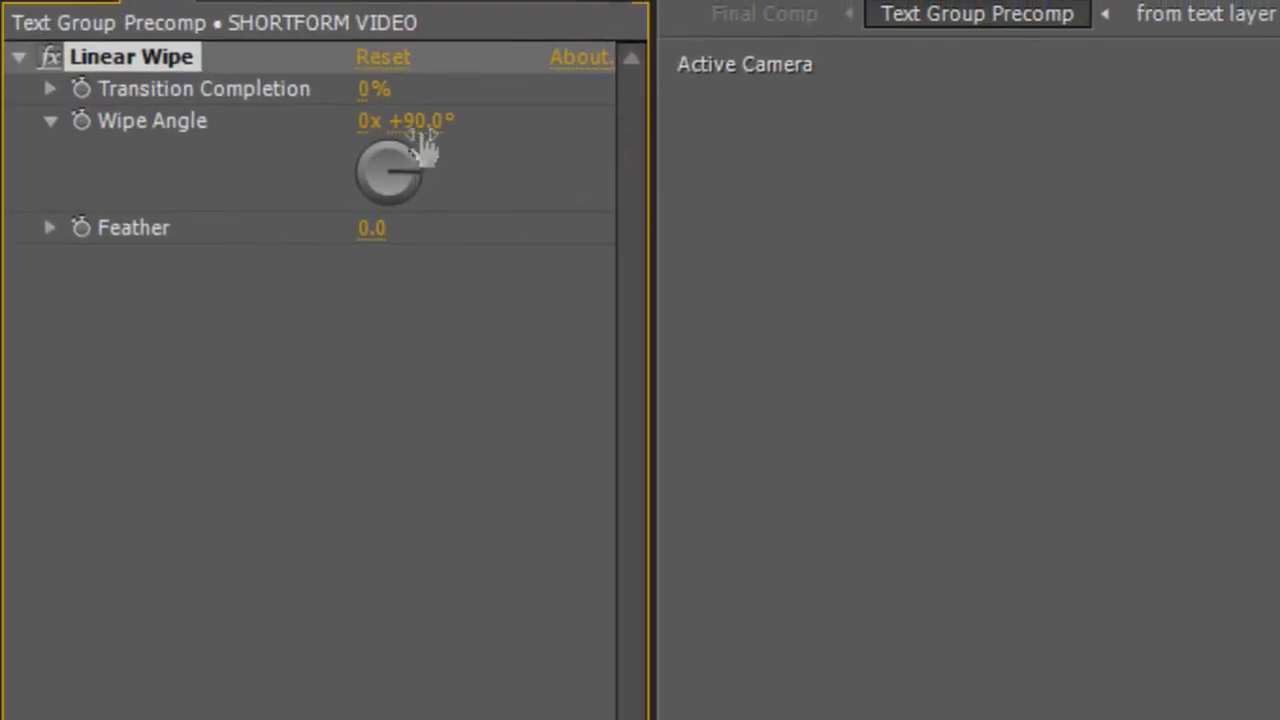
click(423, 136)
text(270)
key(Return)
drag(370, 92, 651, 86)
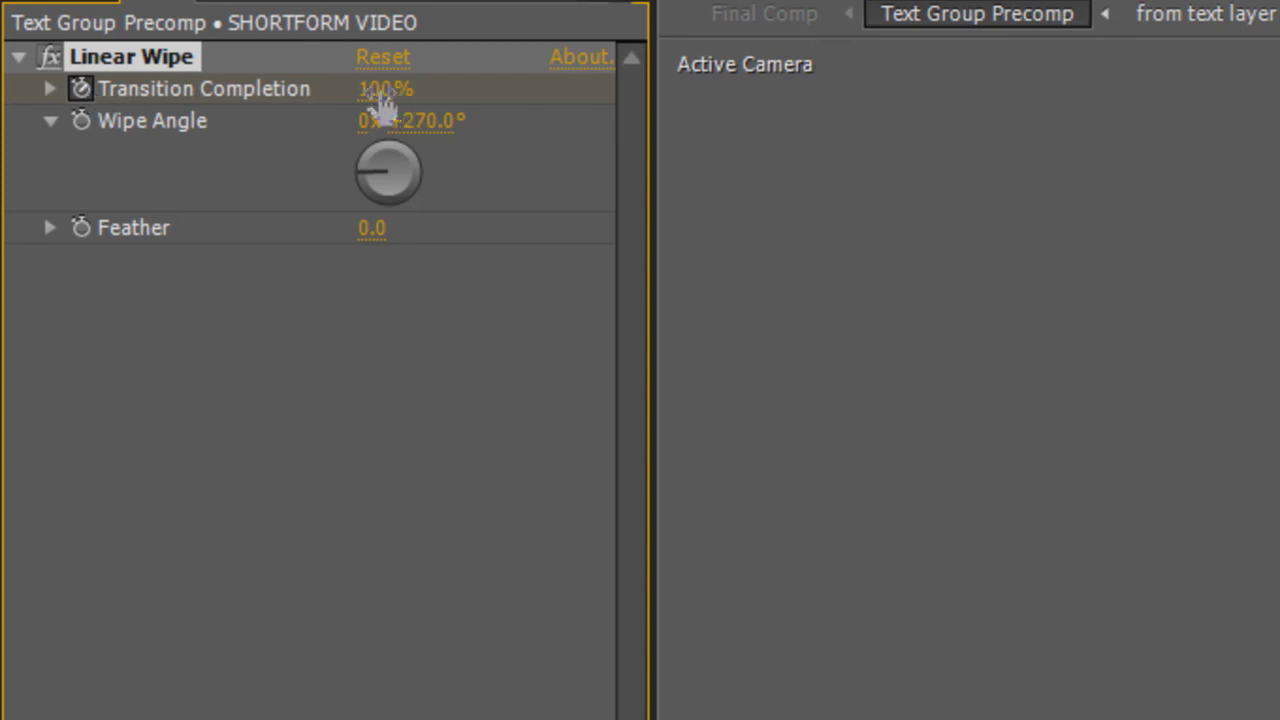
drag(385, 90, 130, 66)
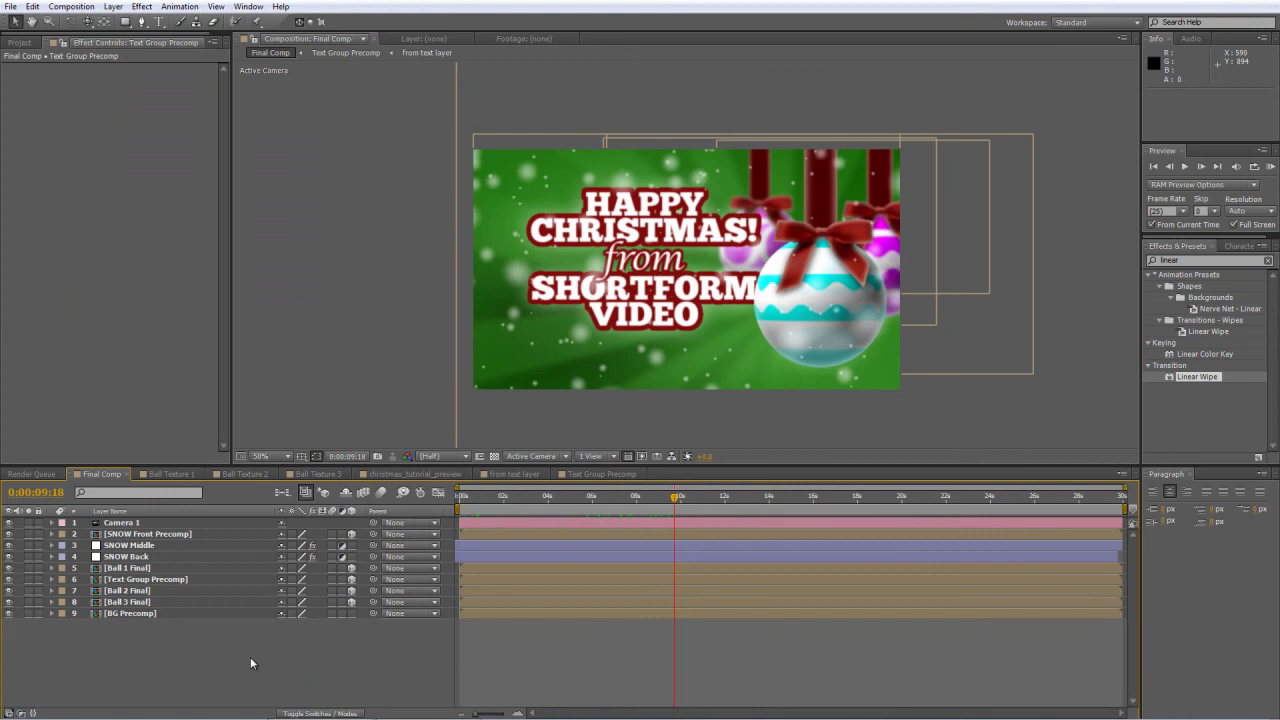
Add a new adjustment layer to Final Comp
right_click(250, 657)
mouse_move(268, 526)
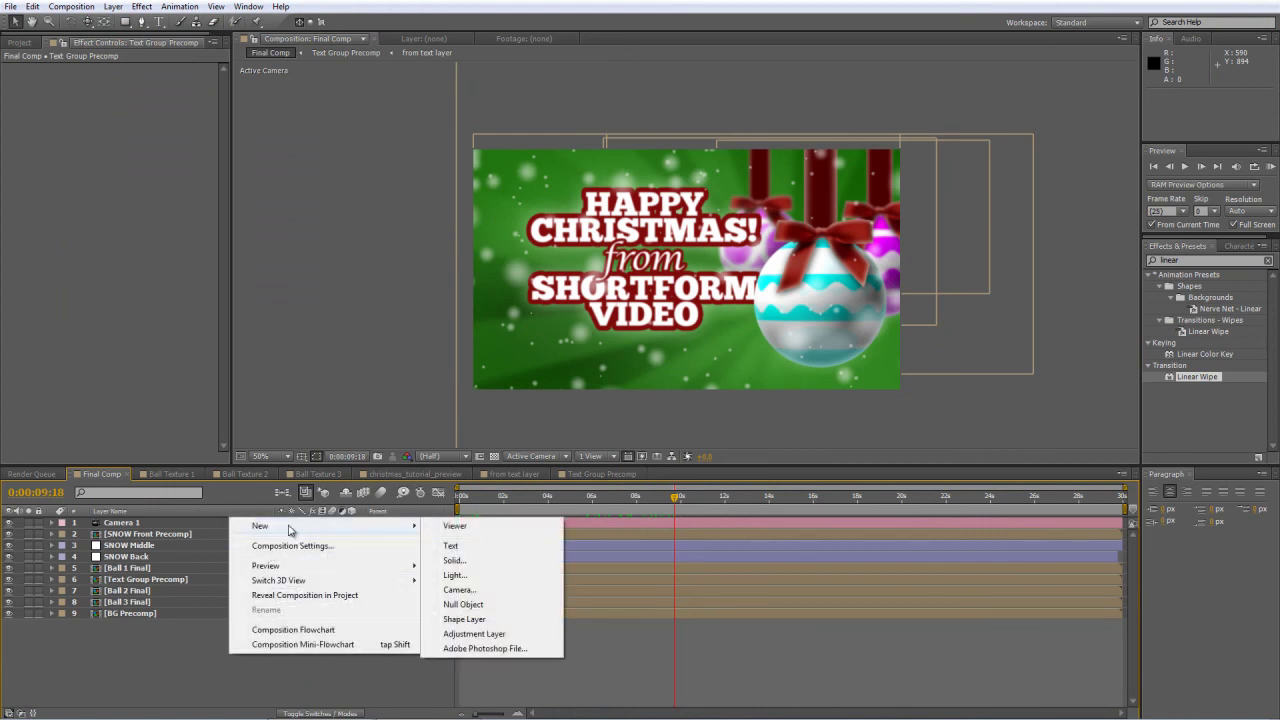
click(475, 634)
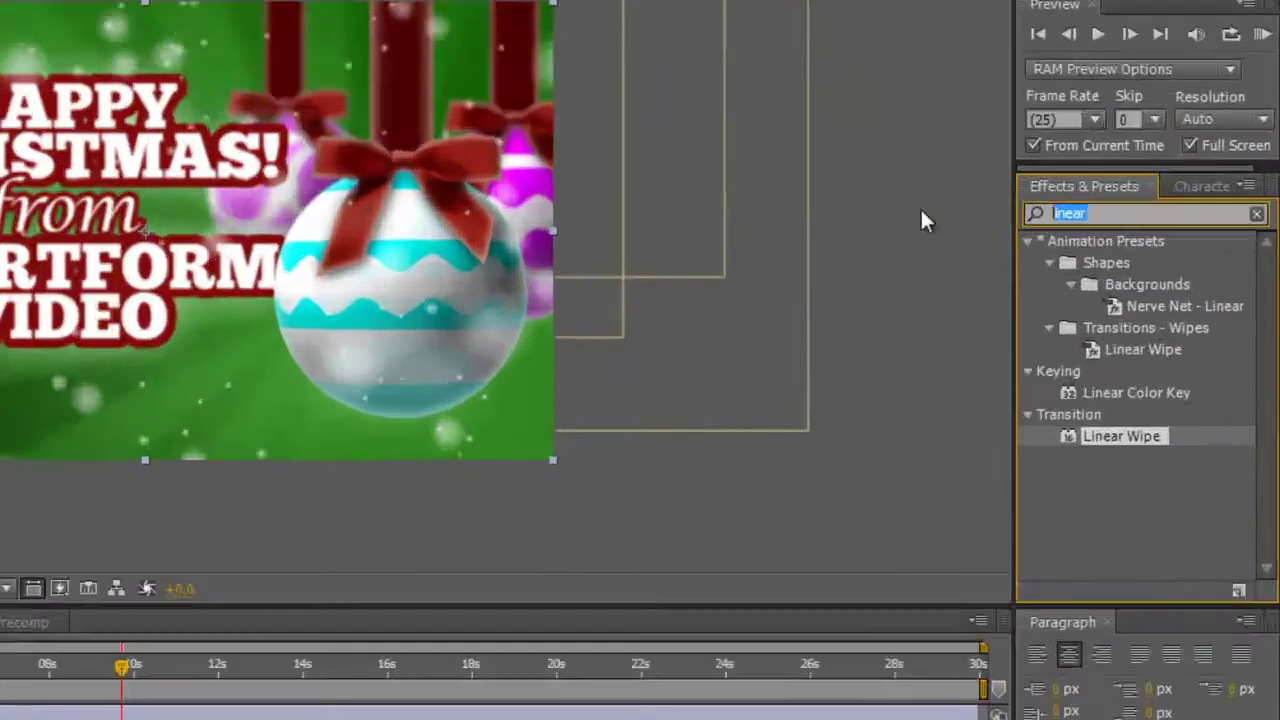
Apply Curves to the adjustment layer and bend the RGB curve with two points
key(ctrl+a)
text(curves)
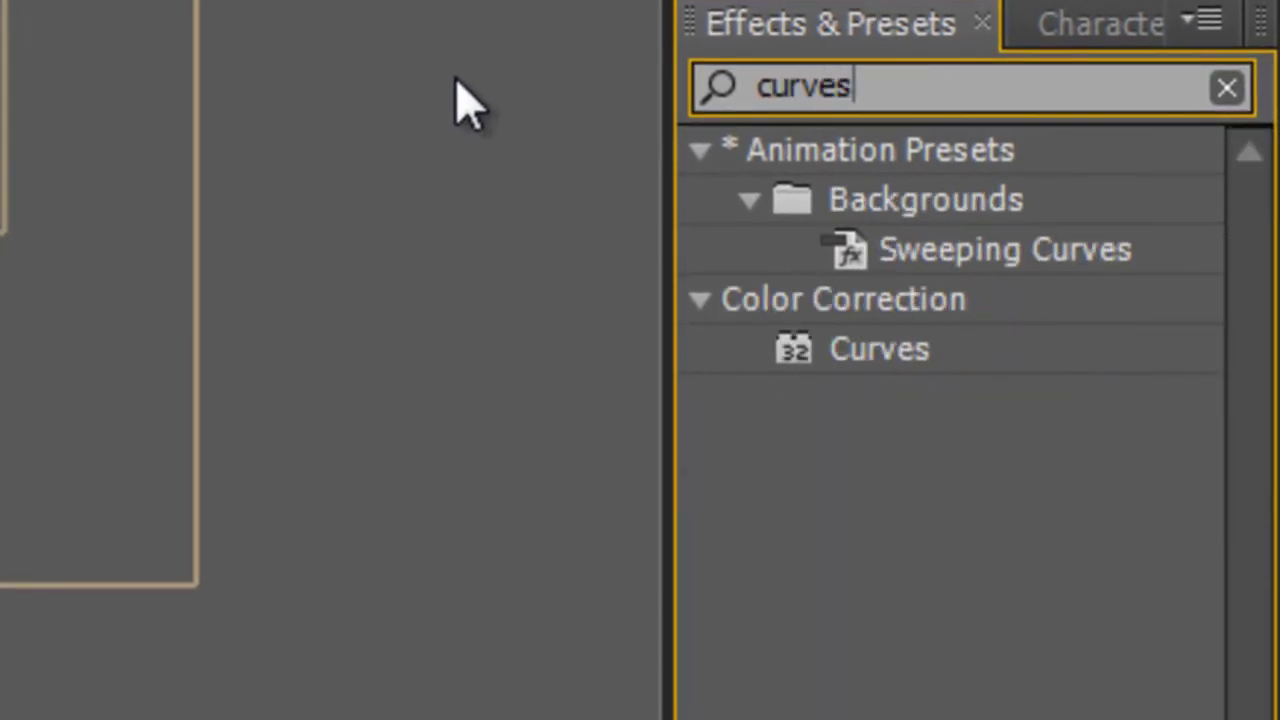
drag(879, 349, 290, 155)
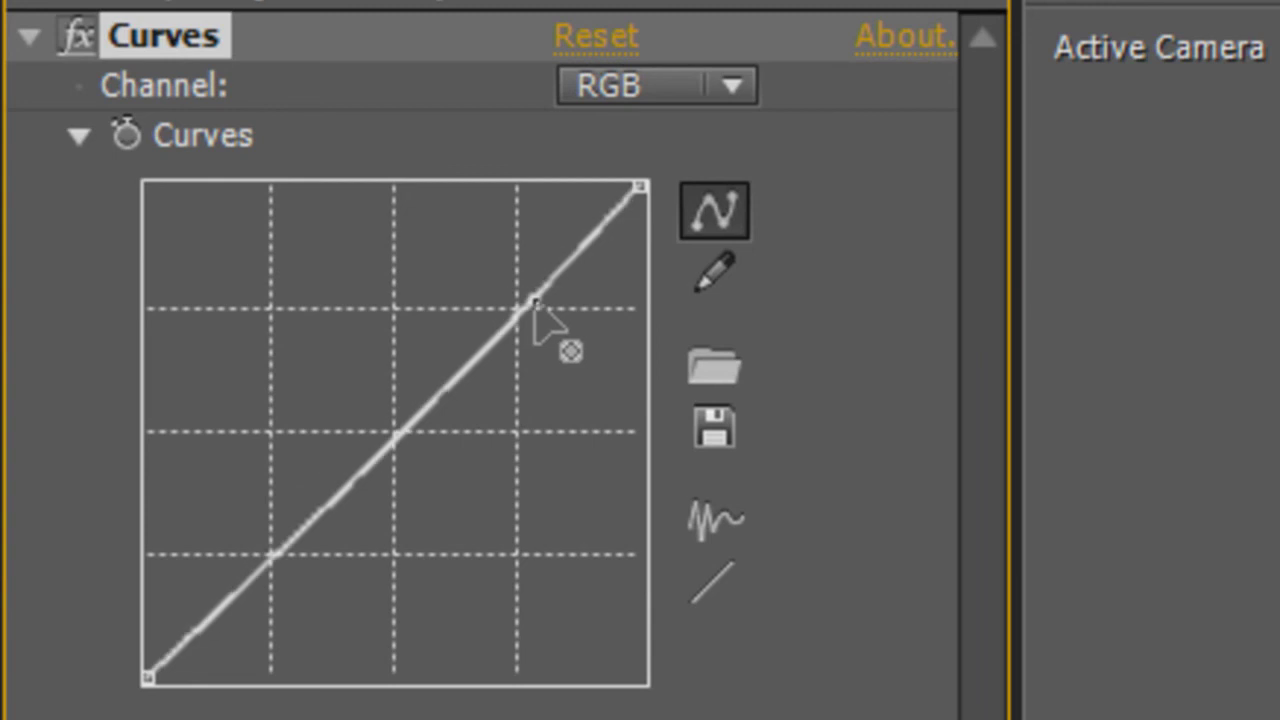
drag(534, 299, 545, 308)
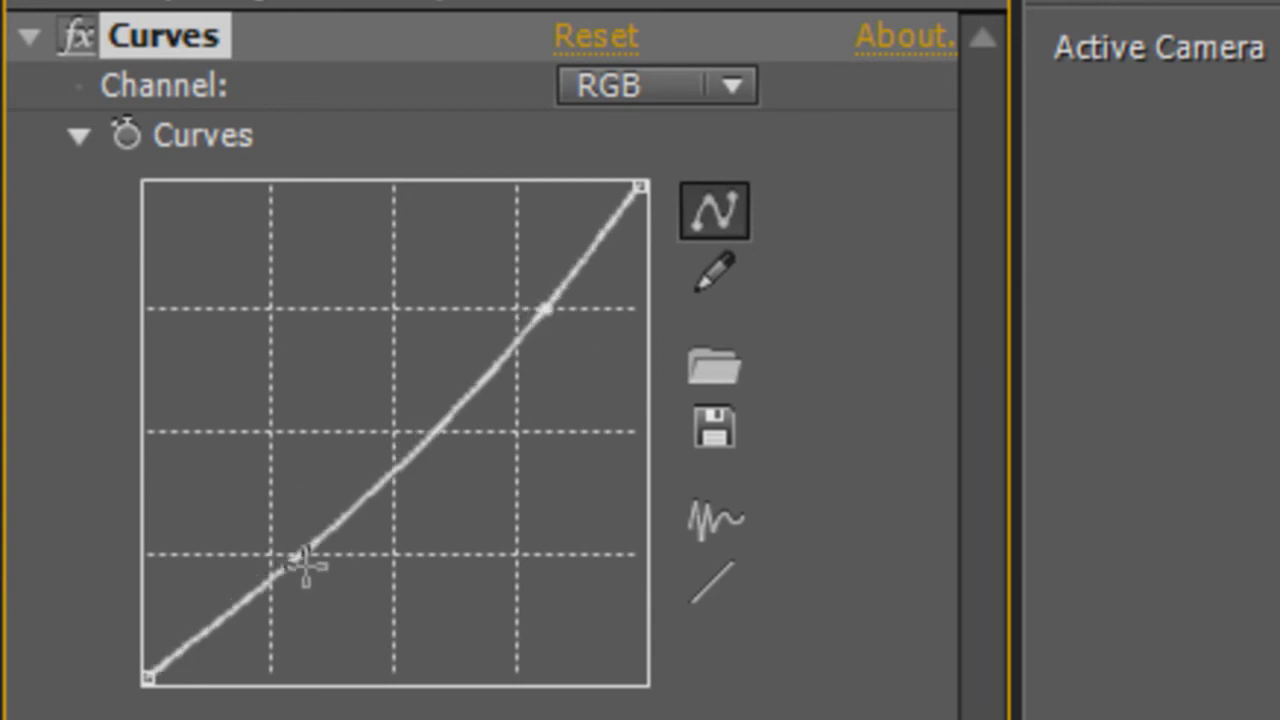
drag(305, 563, 291, 536)
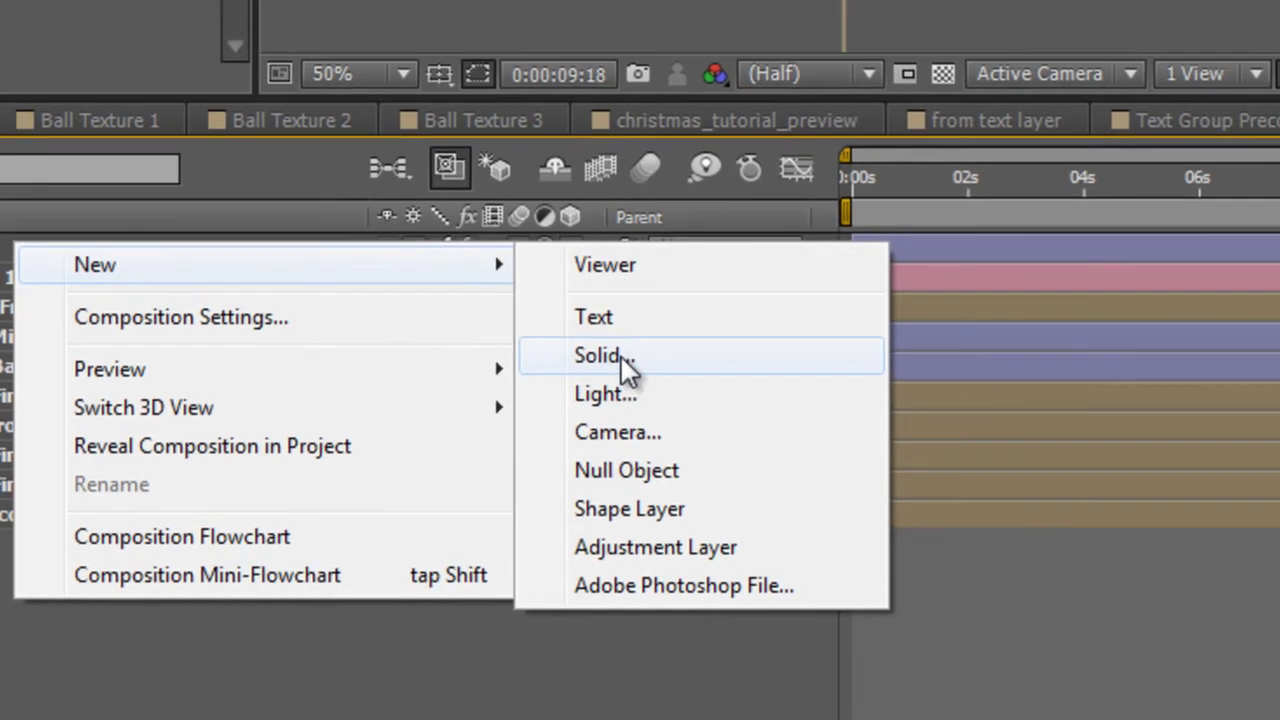
Create a dark green solid layer named 'Vignette'
click(661, 311)
click(576, 602)
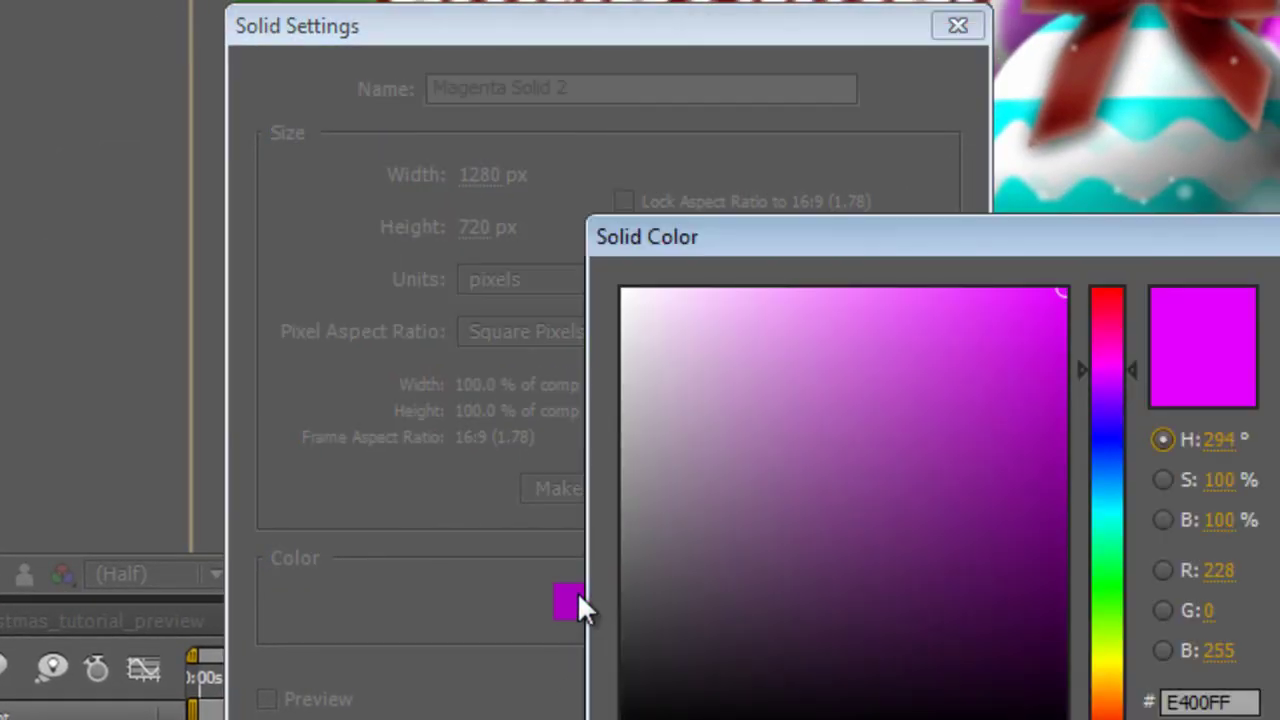
drag(1110, 602, 1113, 605)
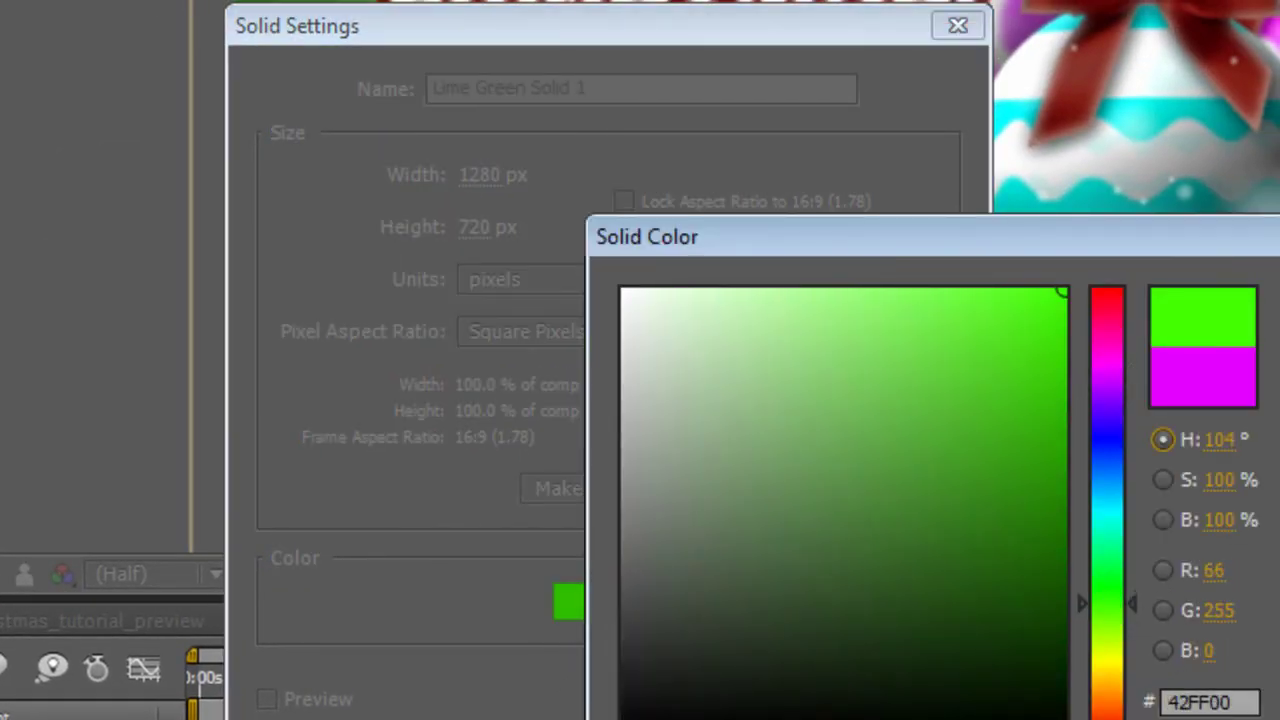
drag(623, 580, 1050, 571)
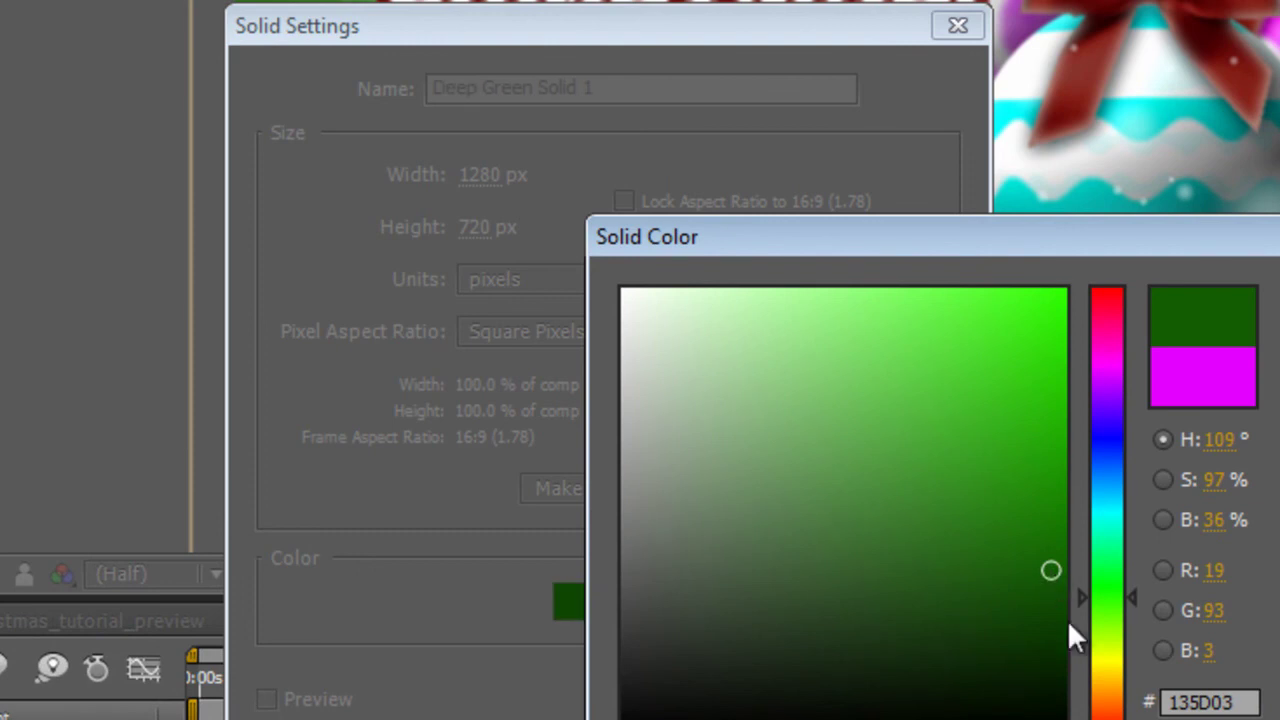
mouse_move(1066, 616)
mouse_down()
mouse_move(1051, 611)
mouse_move(1051, 634)
mouse_up()
key(Return)
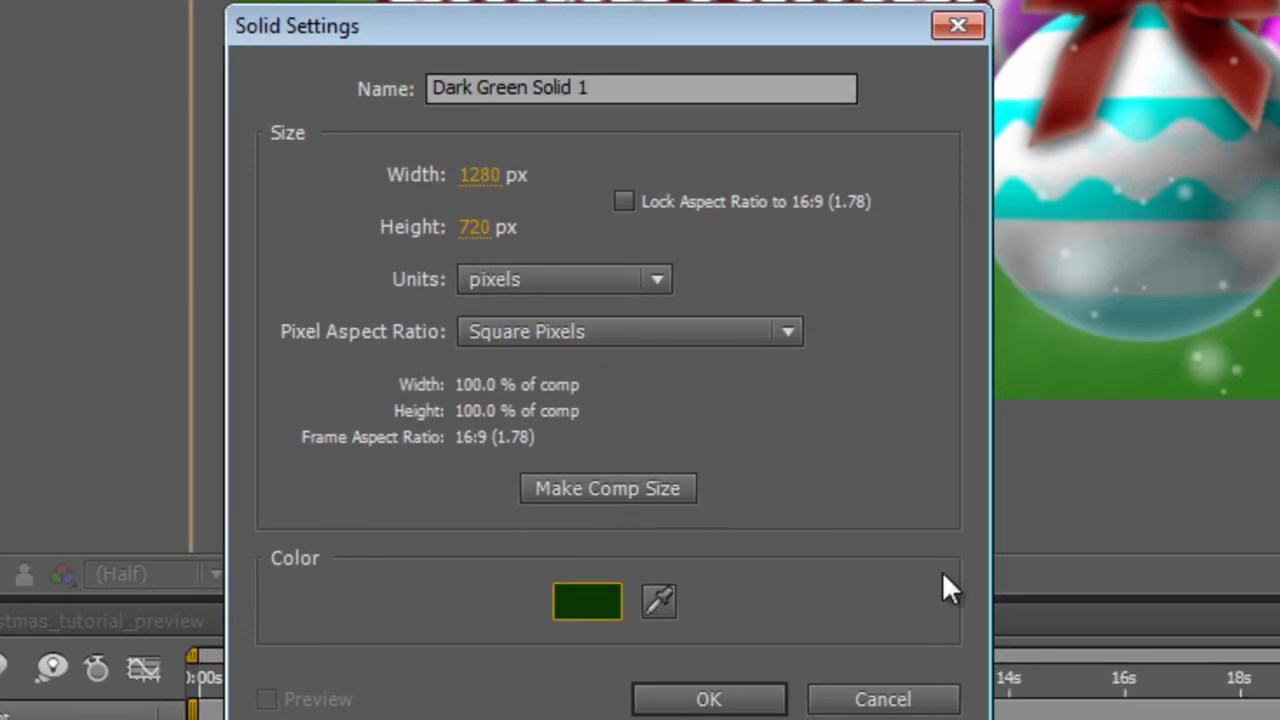
click(650, 92)
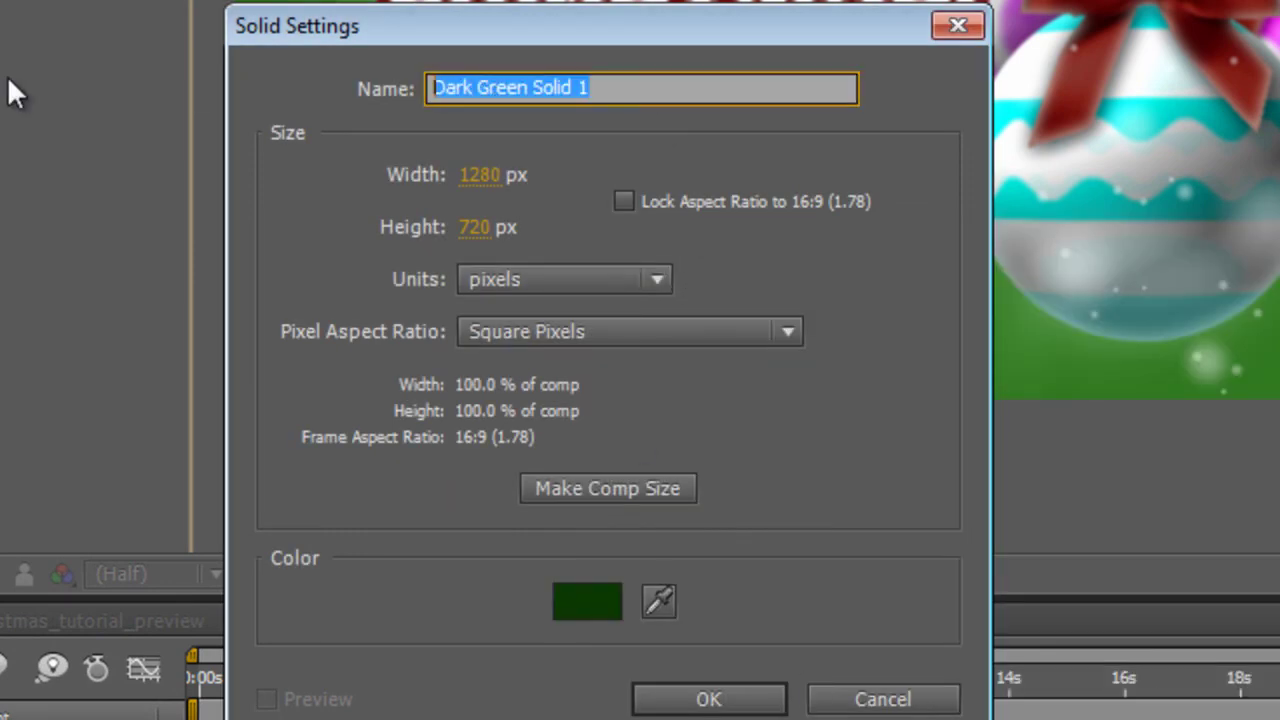
text(Vignette)
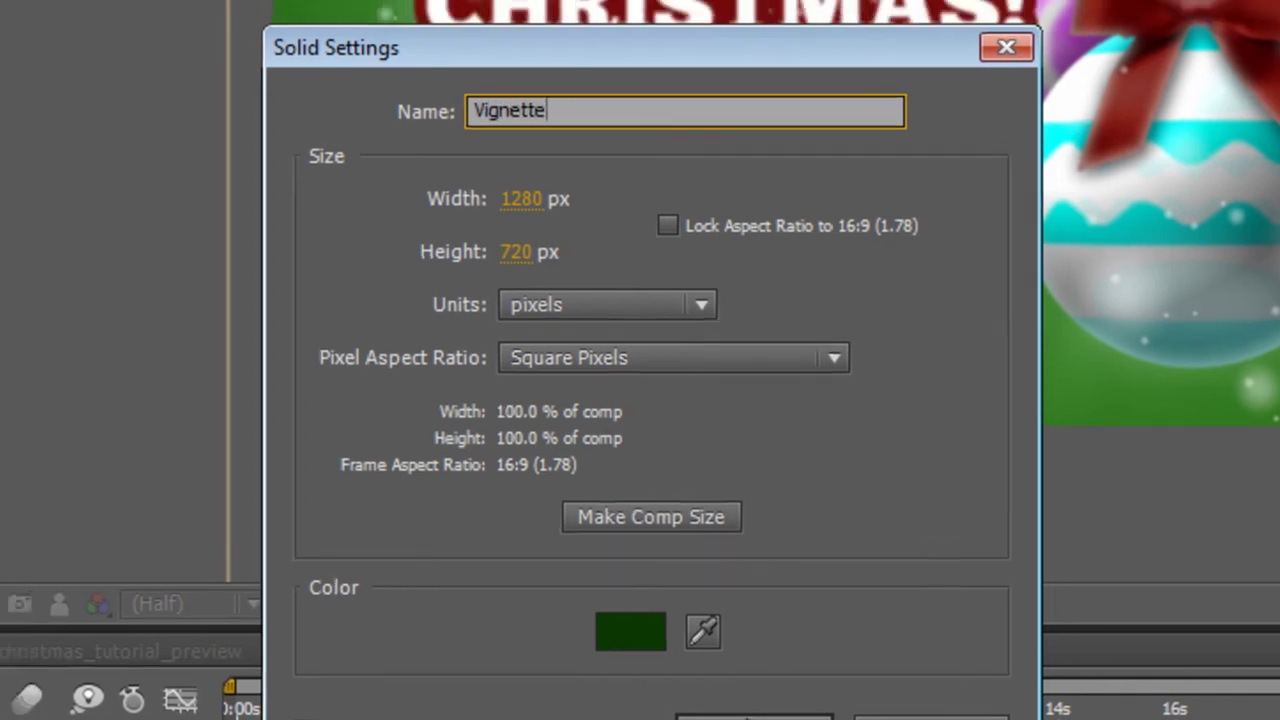
key(Return)
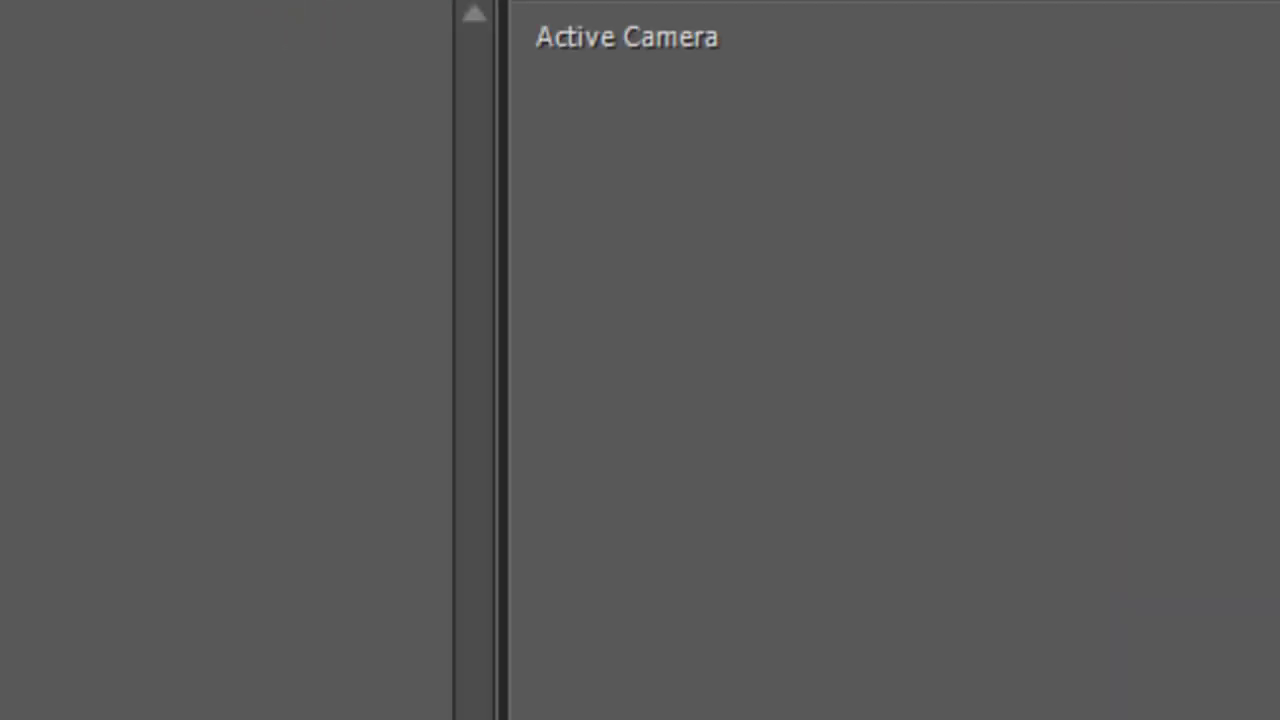
Draw an elliptical mask on Vignette, set it to Subtract with 200-pixel feather
drag(590, 120, 745, 225)
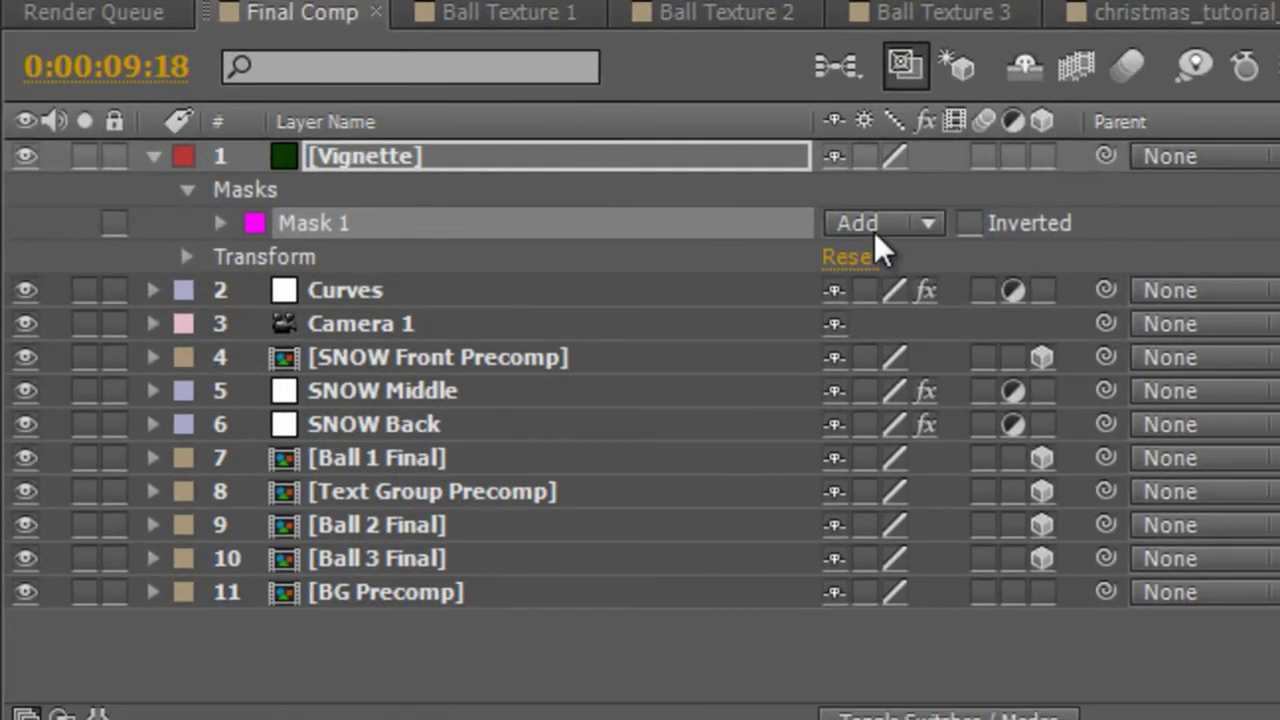
click(876, 225)
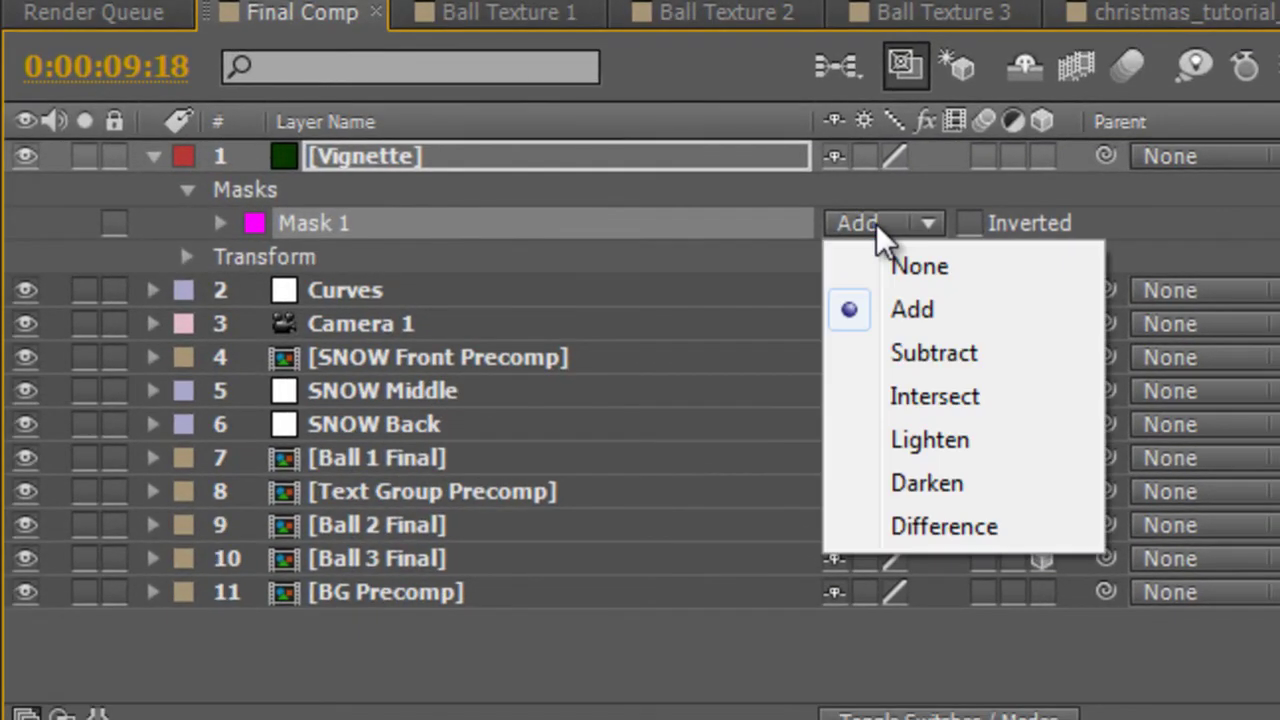
click(932, 355)
click(221, 223)
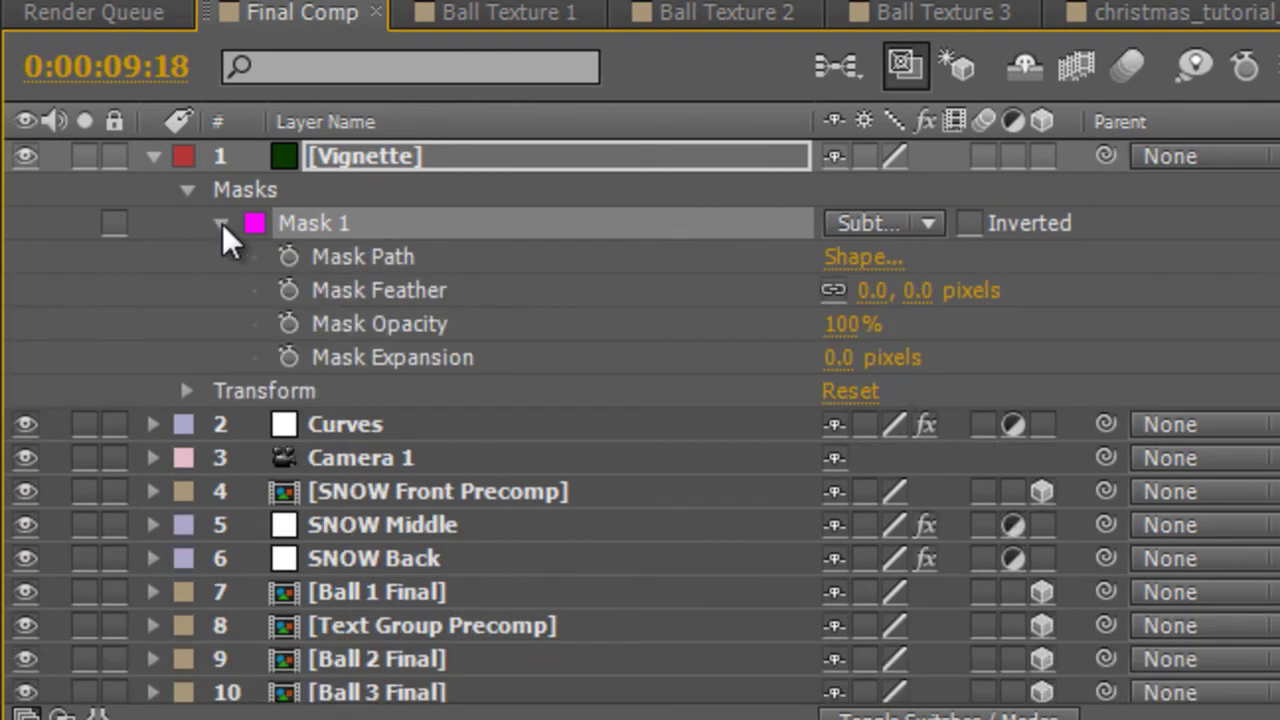
drag(873, 293, 1258, 313)
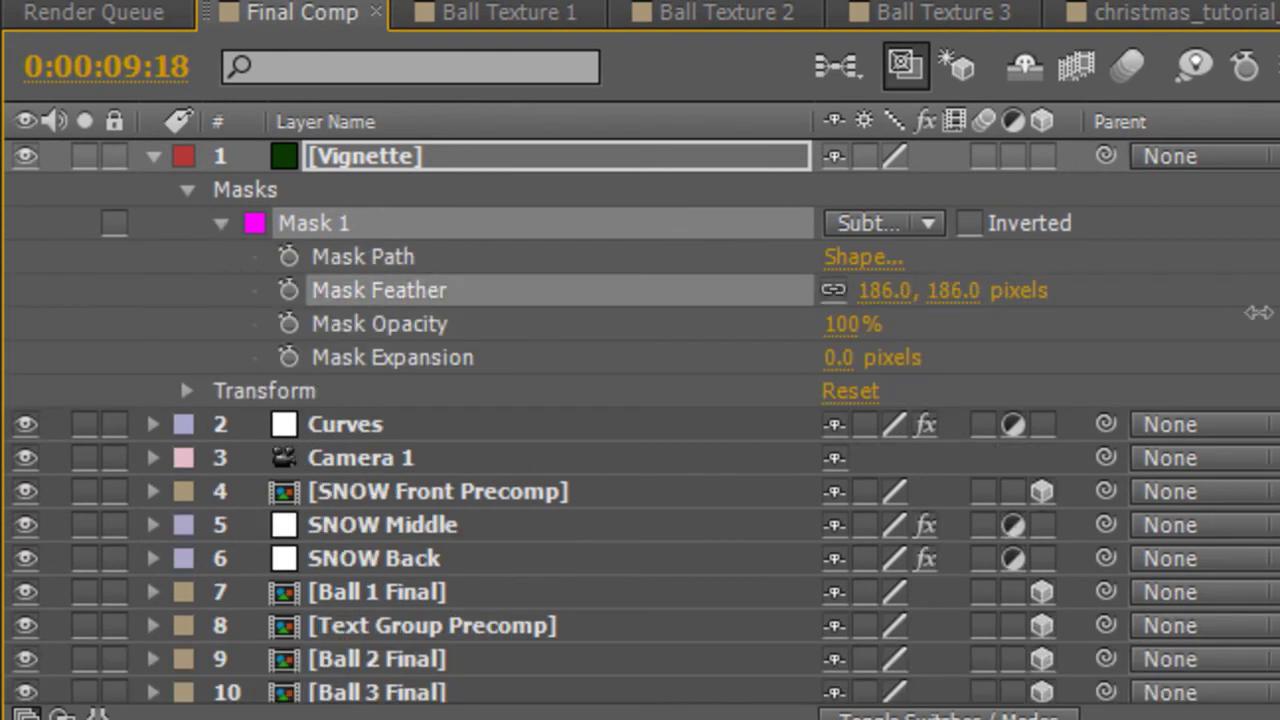
click(888, 296)
text(200)
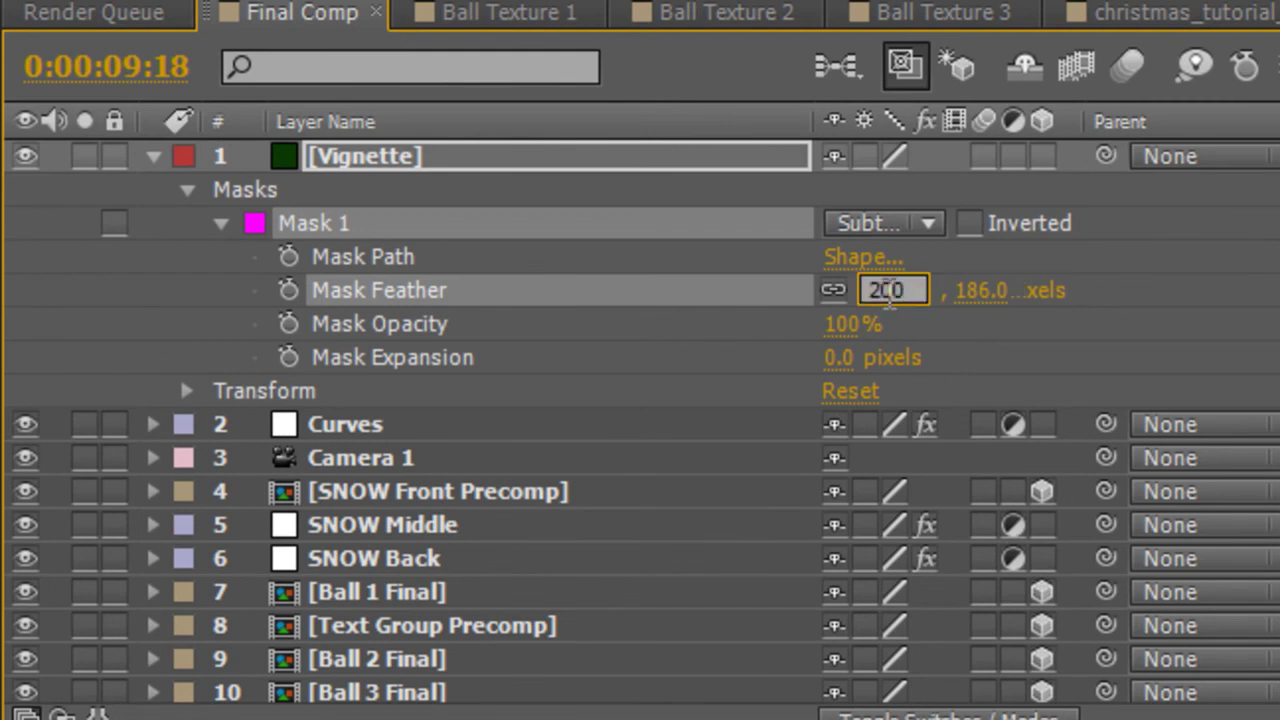
key(Return)
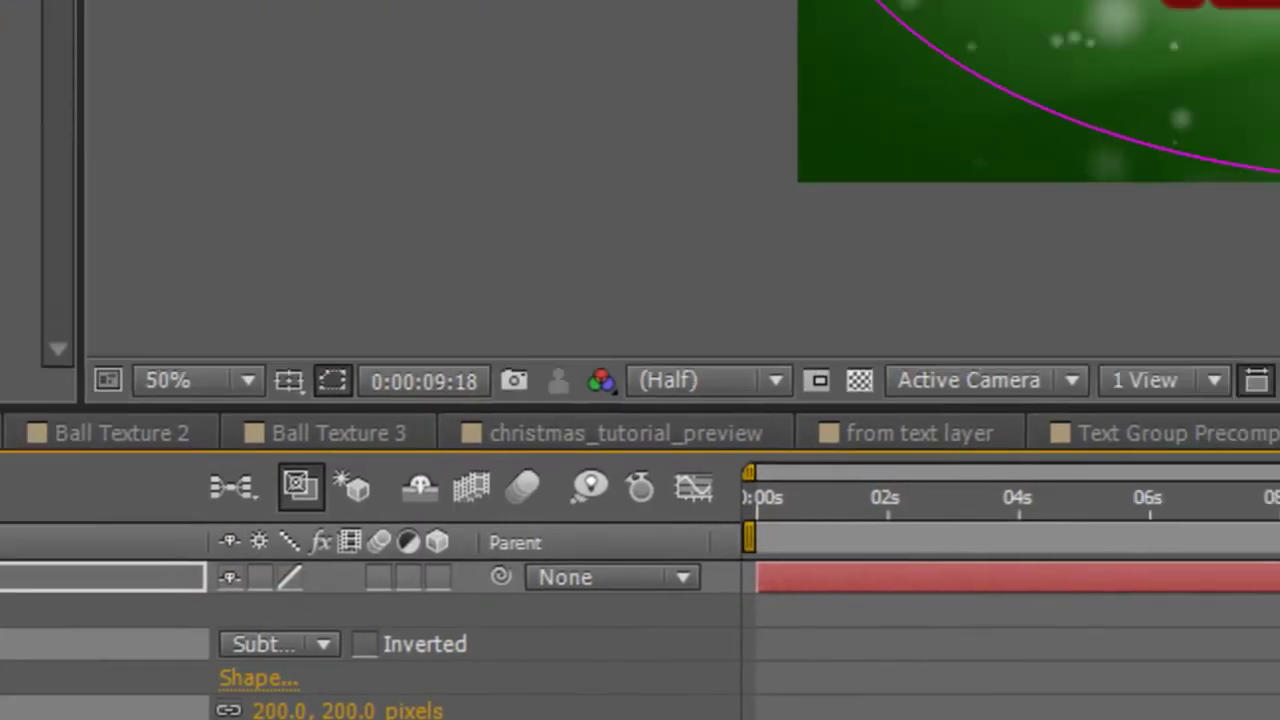